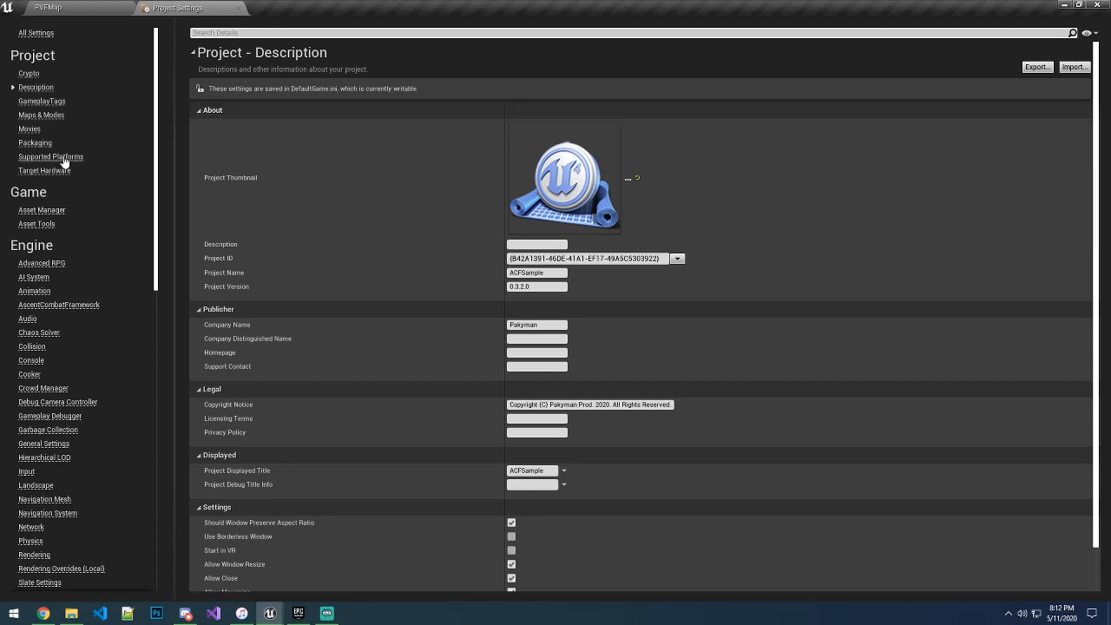
- Switch from ACFExample's Project Settings to the ACF_MigrationTest editor, and reset its asset filters to show the Content folder
click(239, 7)
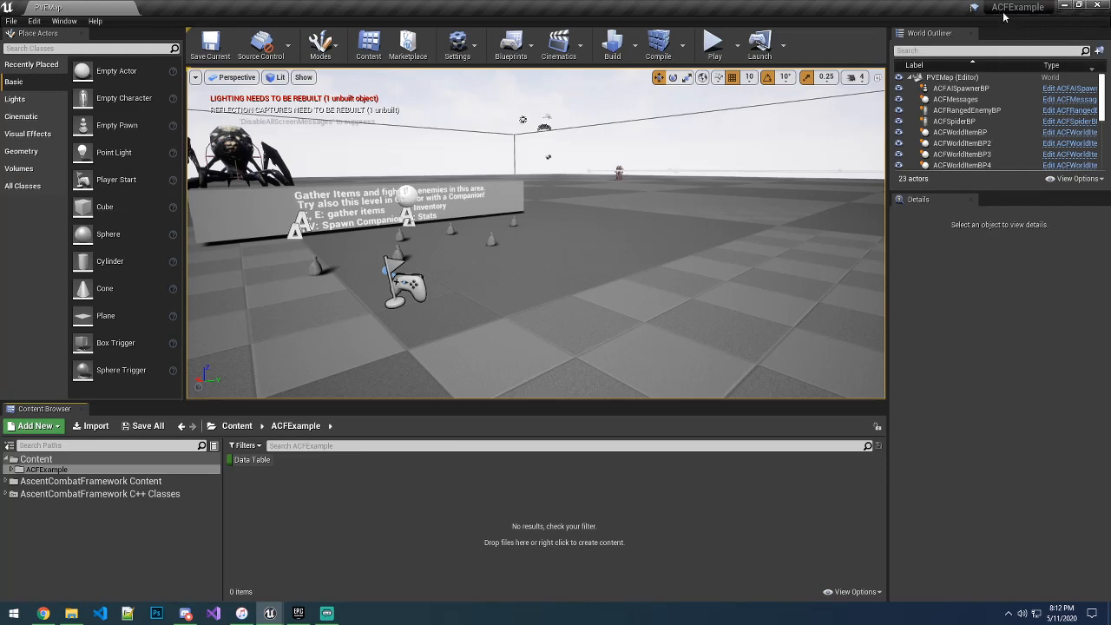
click(1064, 6)
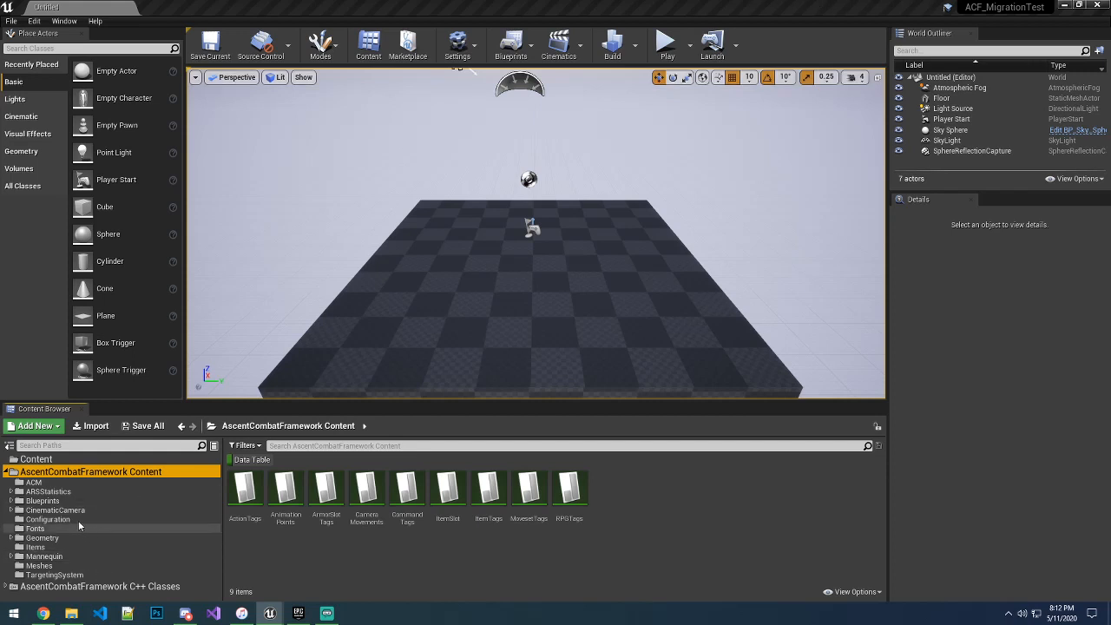
click(11, 471)
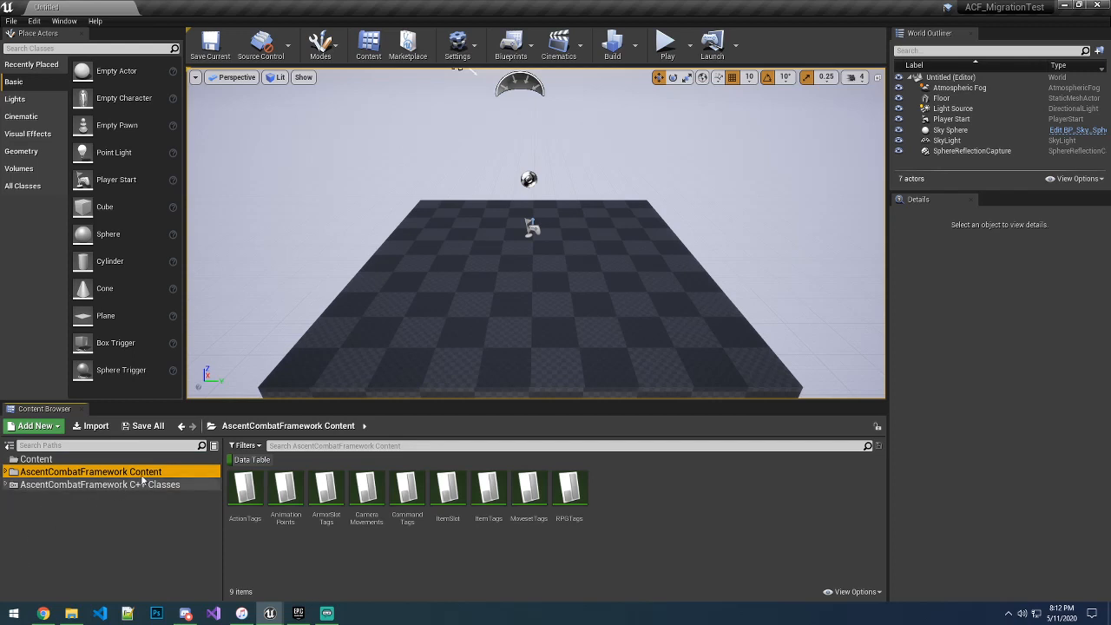
click(243, 446)
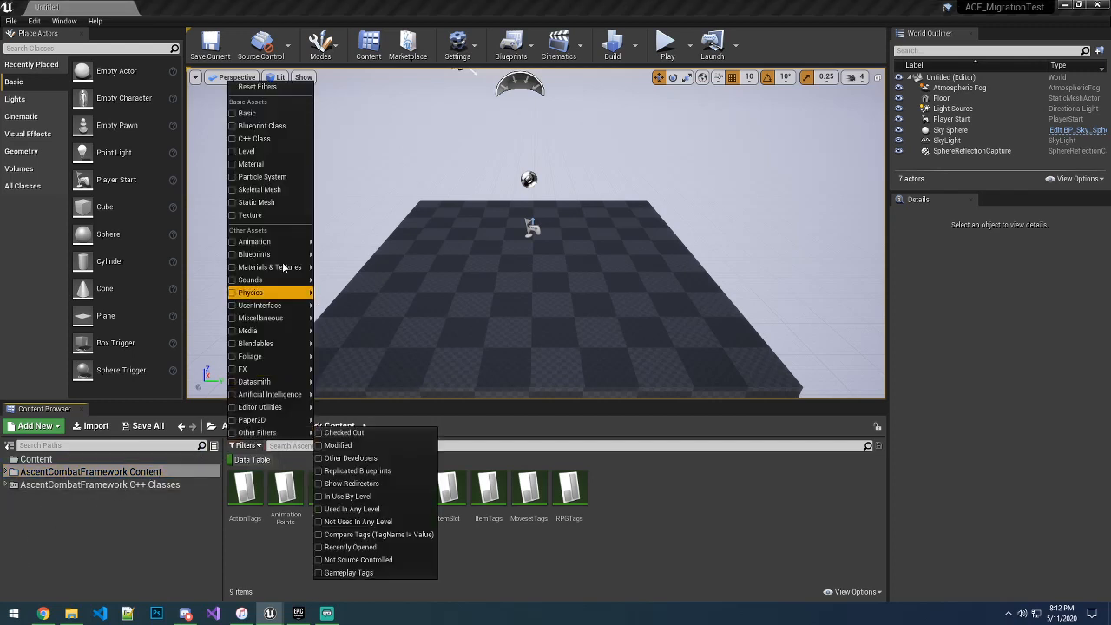
click(269, 88)
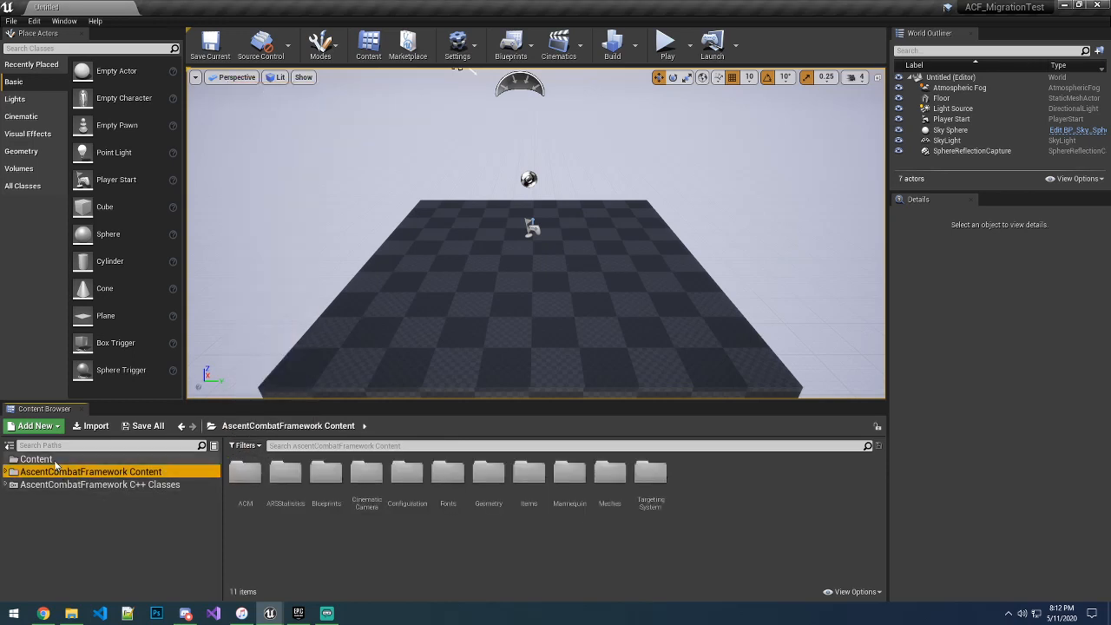
click(52, 459)
- Go through creating a Blank Games project in Unreal Engine 4.25.0 up to its project settings, and cancel it
click(1064, 6)
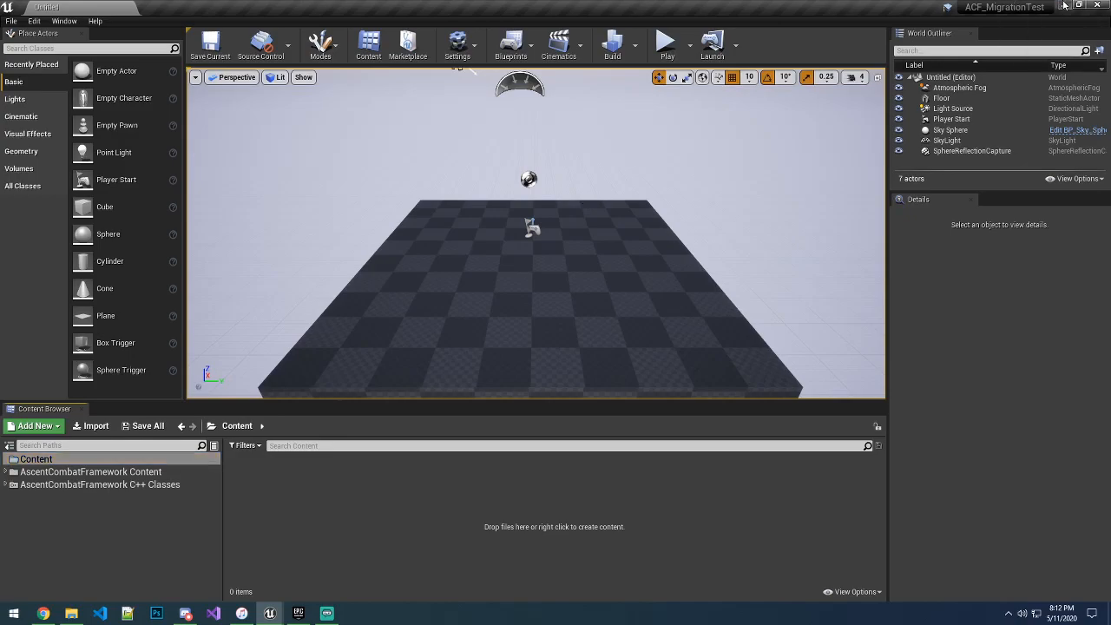
click(298, 613)
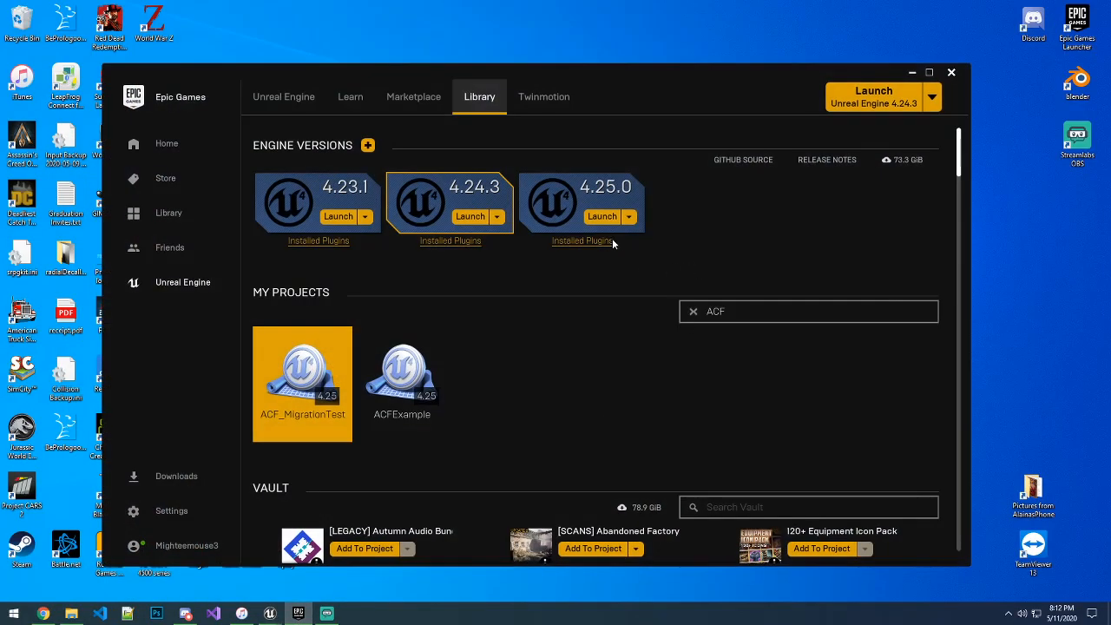
click(603, 216)
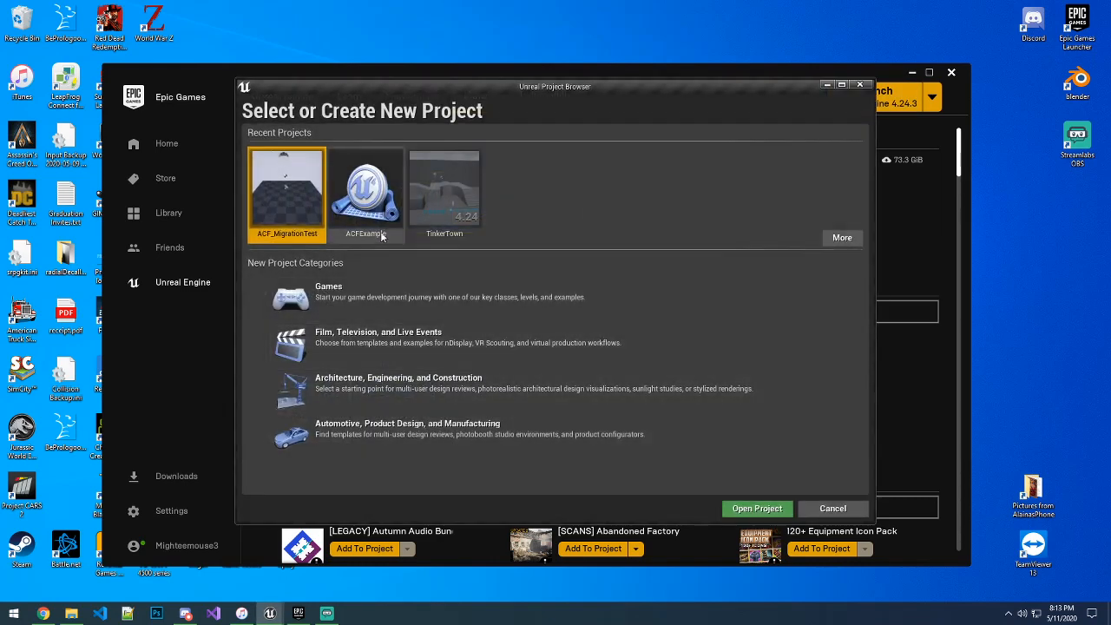
click(374, 299)
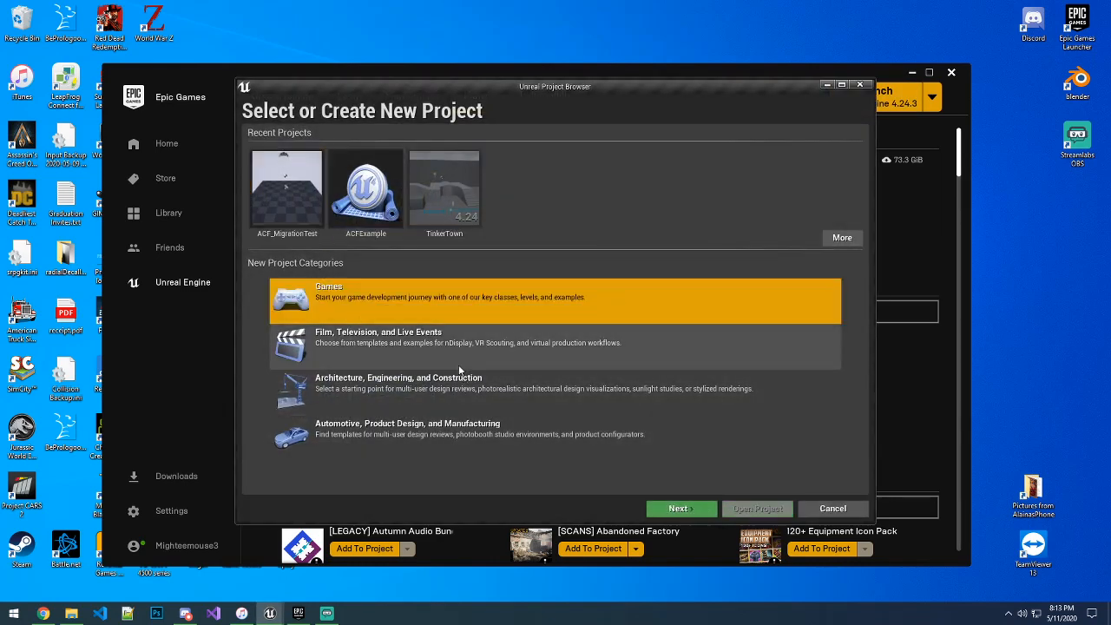
click(678, 508)
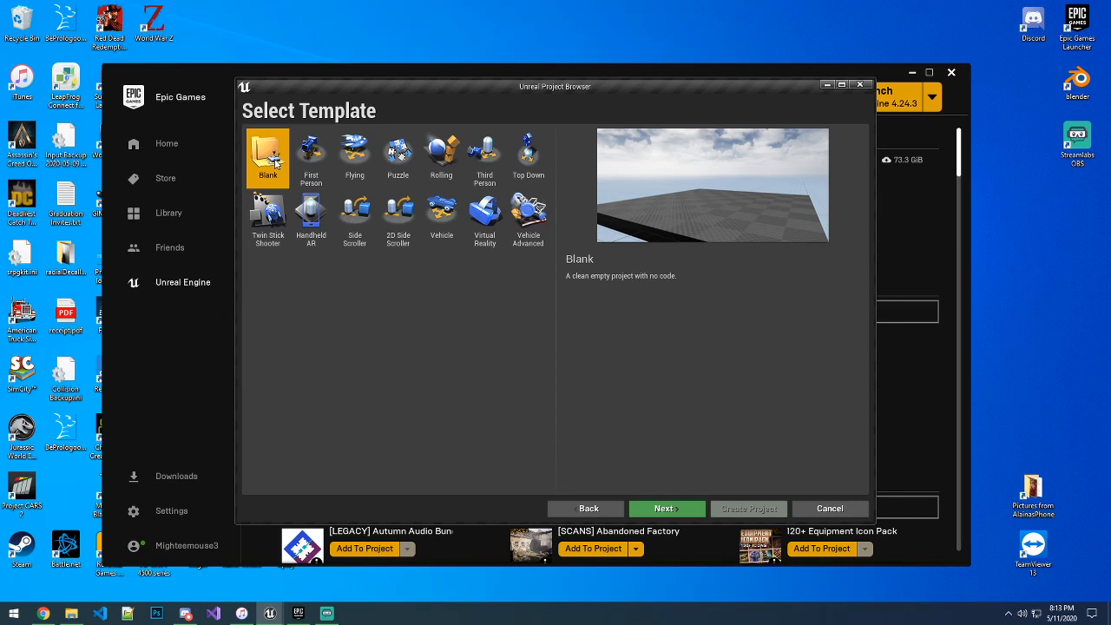
click(667, 507)
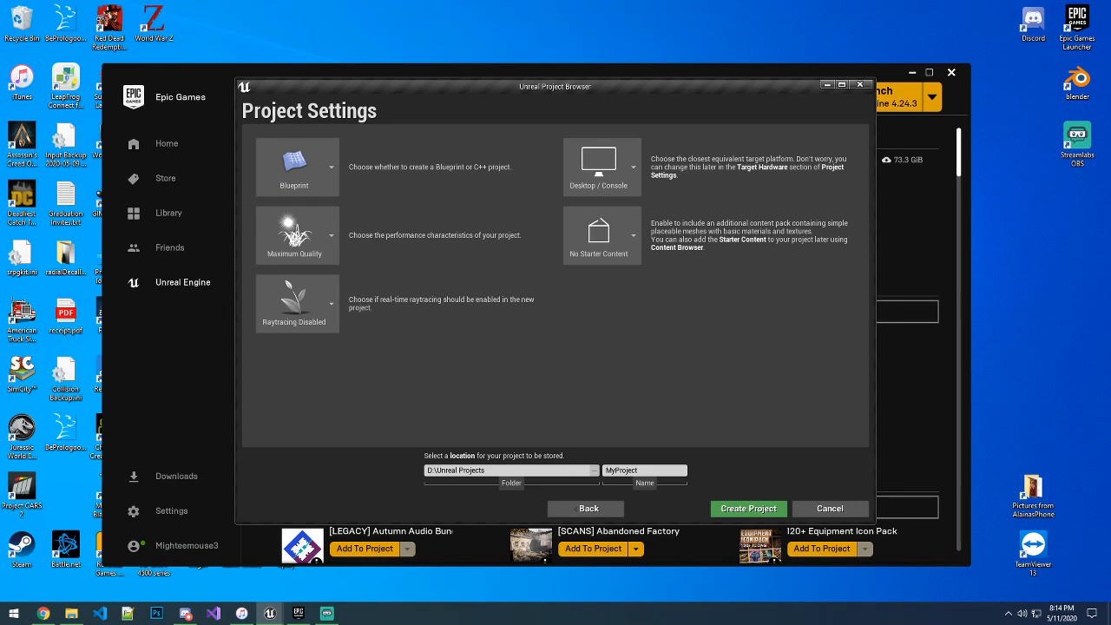
click(829, 508)
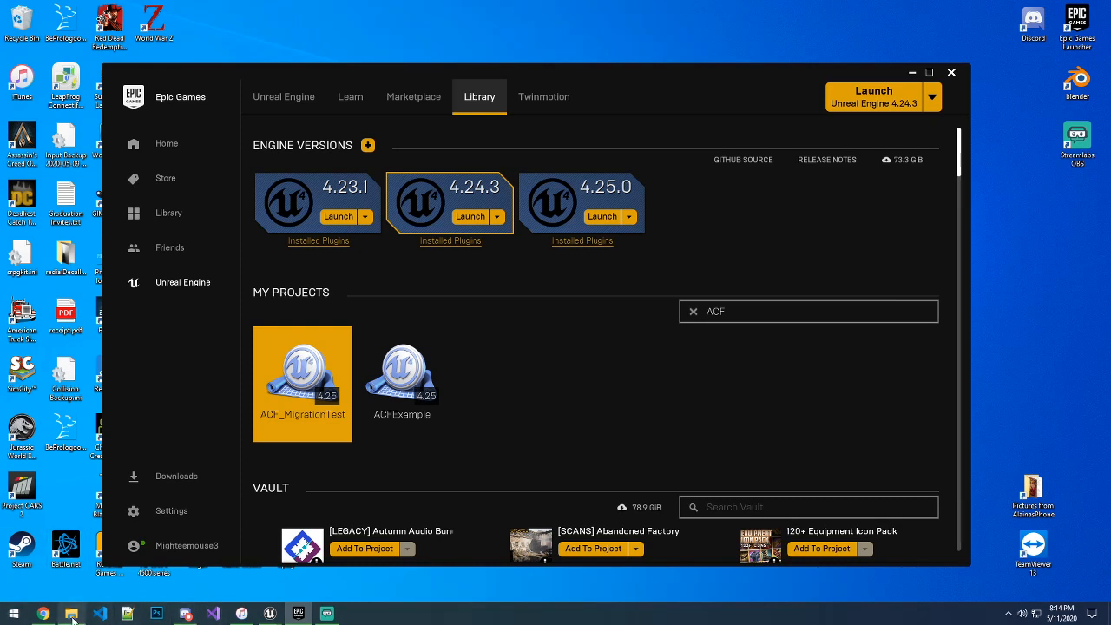
- Return to the ACF_MigrationTest editor and check which content types the Content Browser's view options show
mouse_move(290, 621)
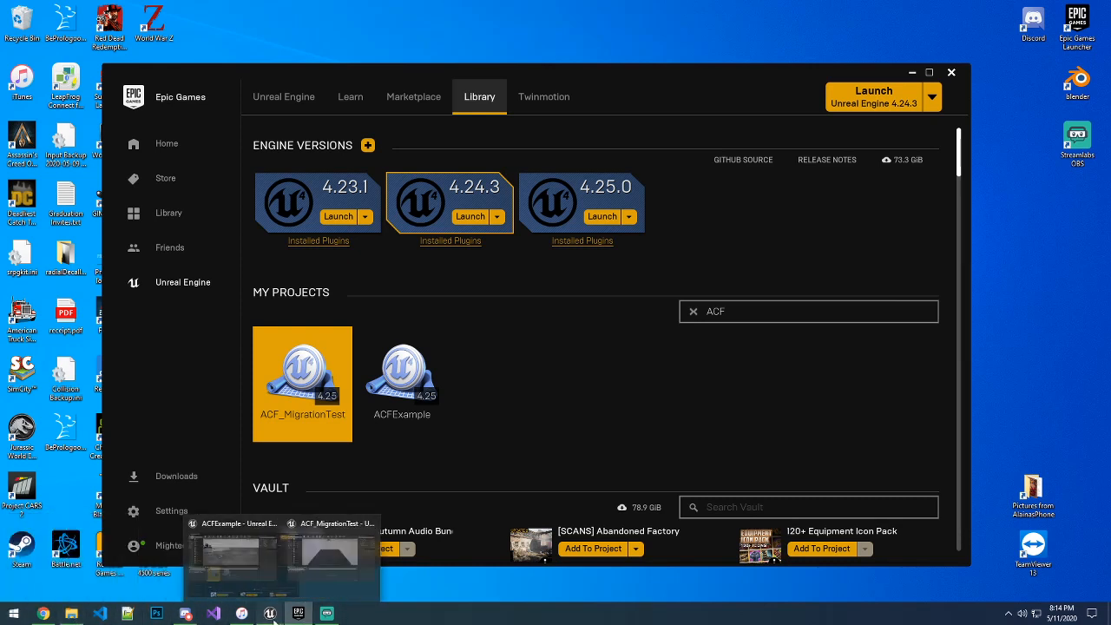
click(339, 555)
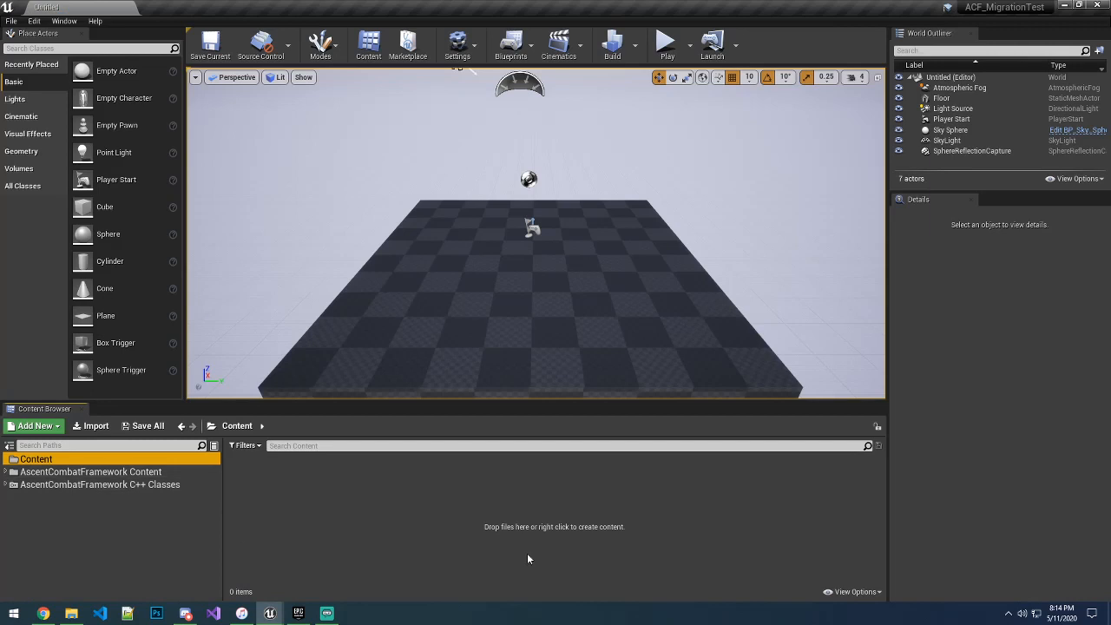
click(855, 591)
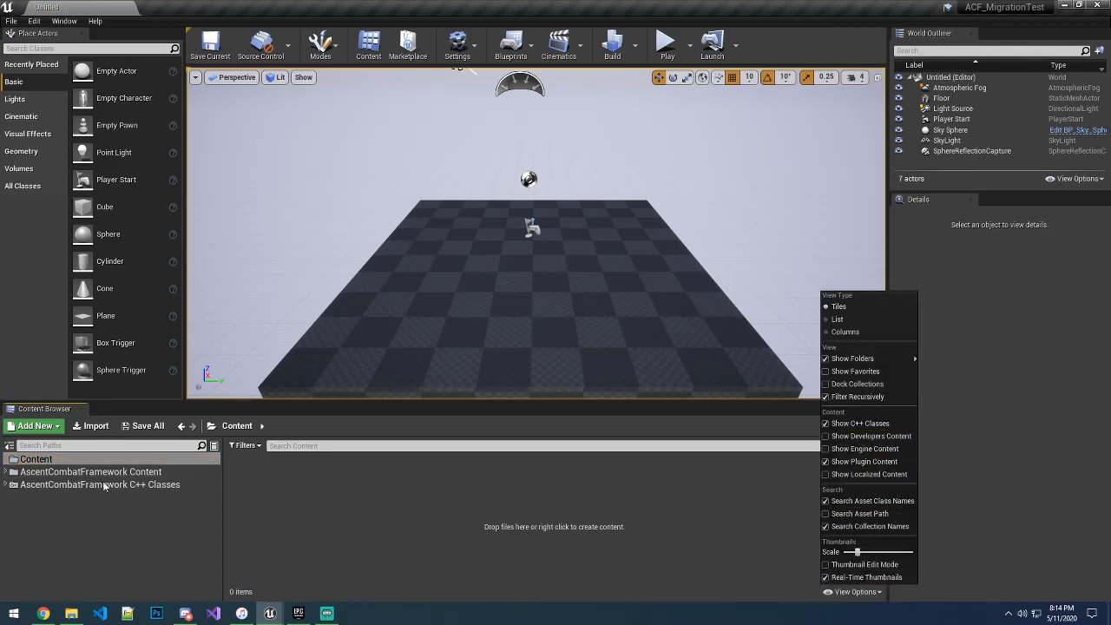
key(Escape)
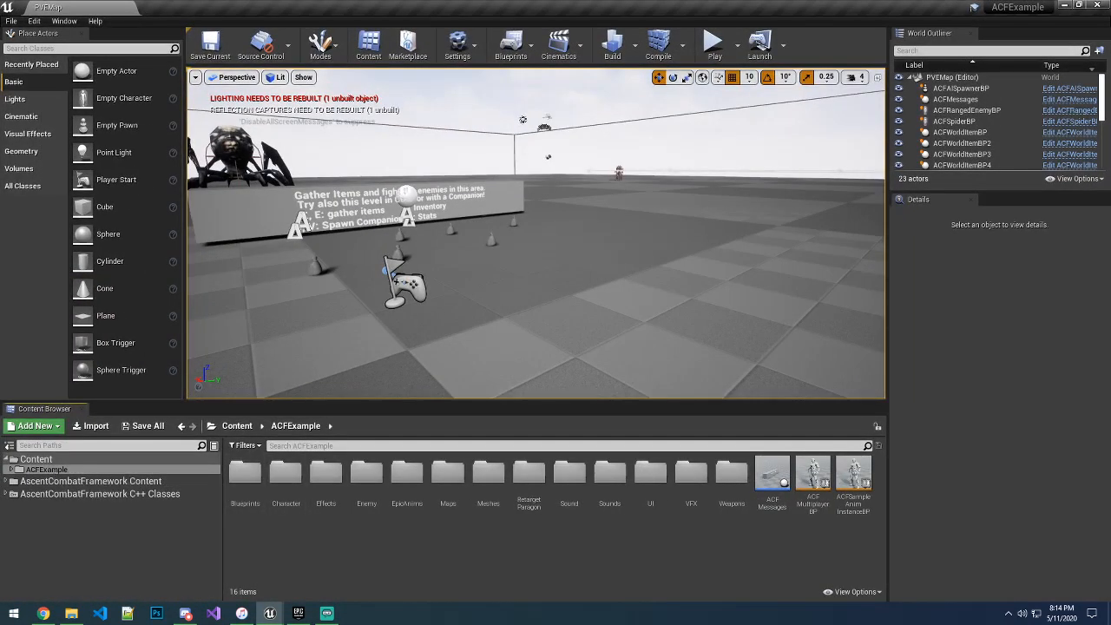
- Export ACFExample's GameplayTags project settings as a config file into the ACFINIS folder on the Desktop
click(34, 21)
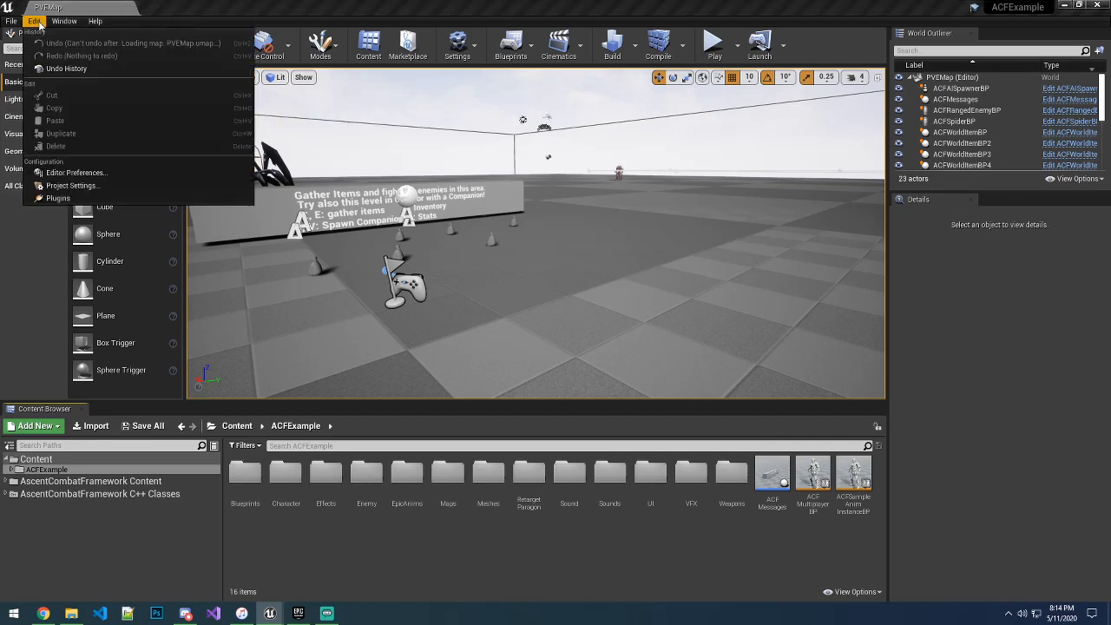
click(81, 187)
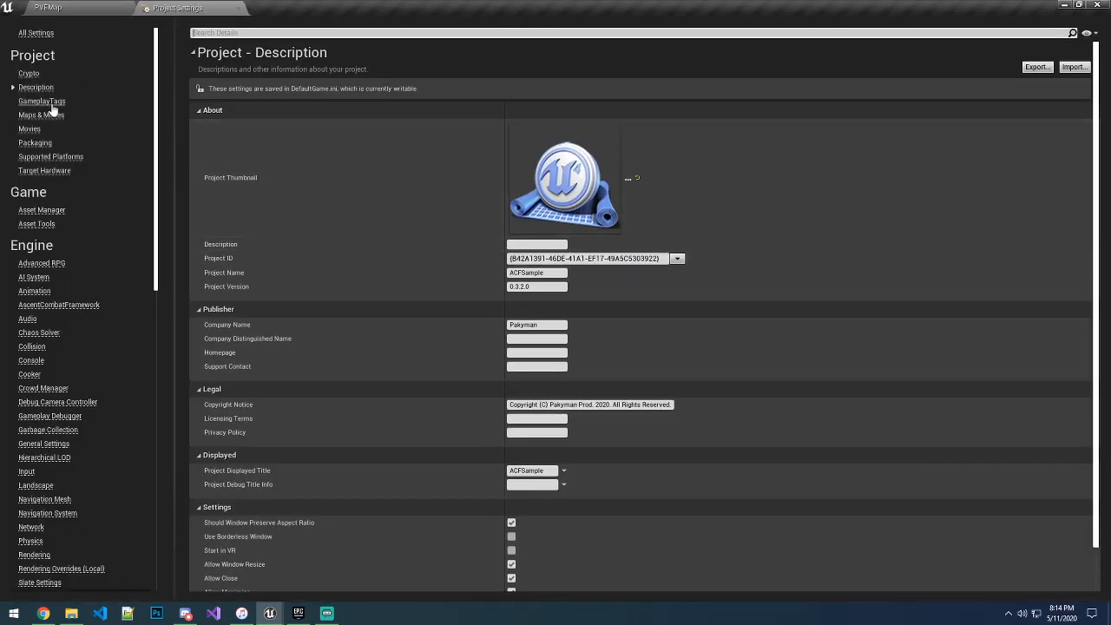
click(42, 101)
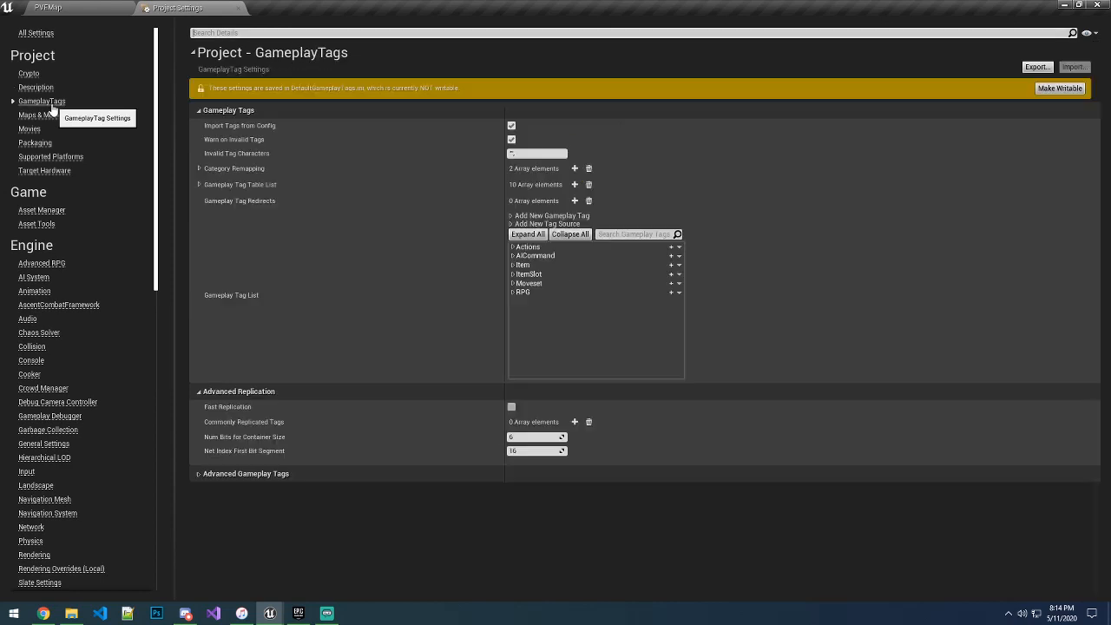
click(1037, 68)
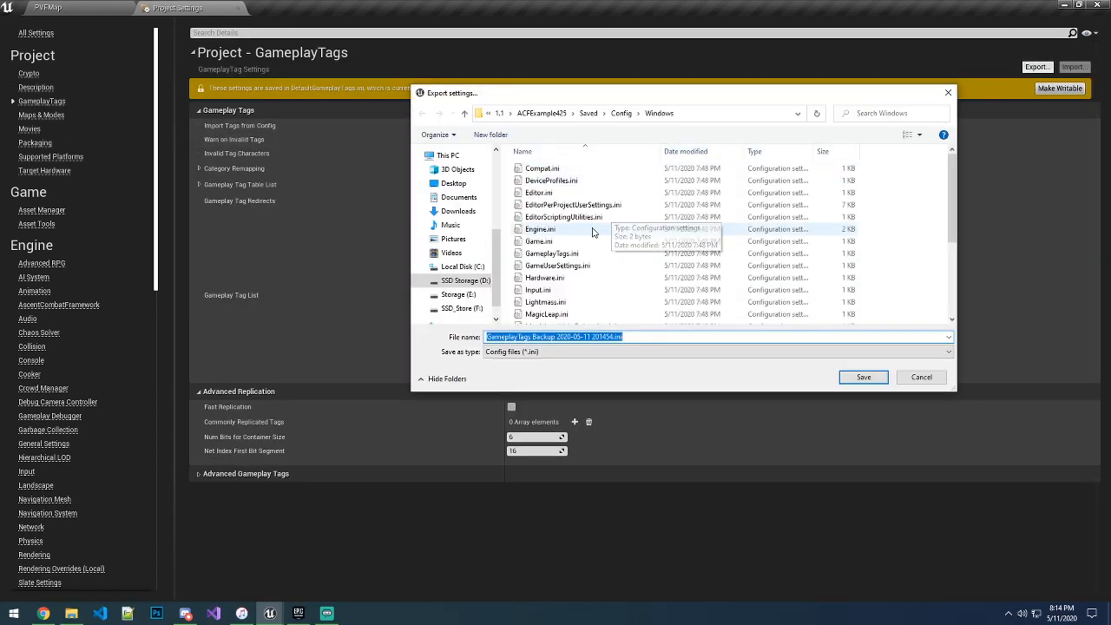
click(456, 185)
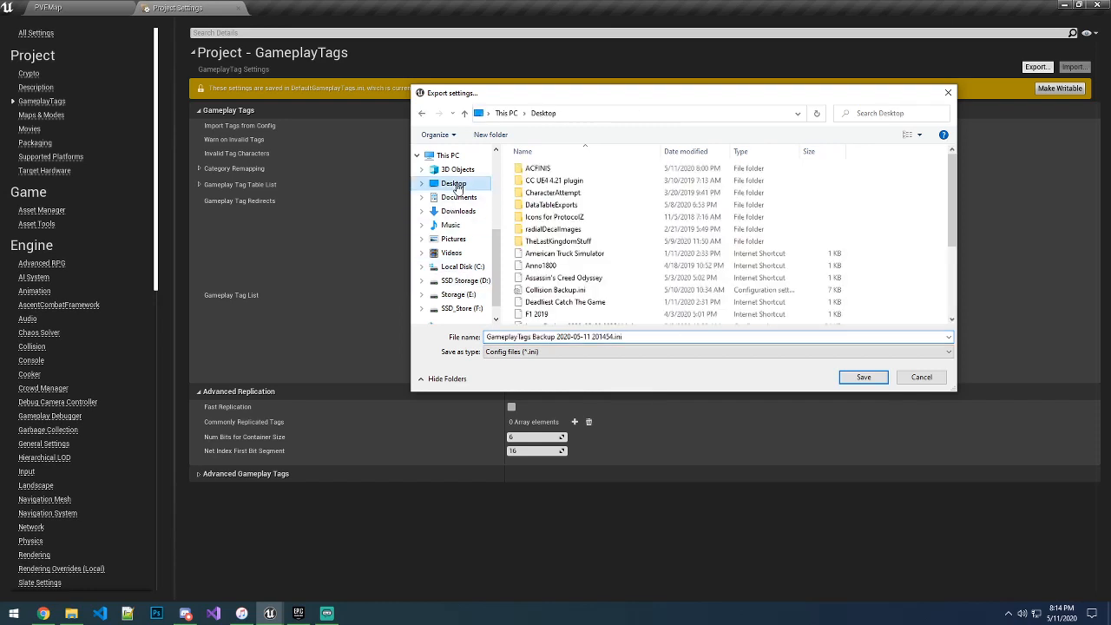
double_click(537, 168)
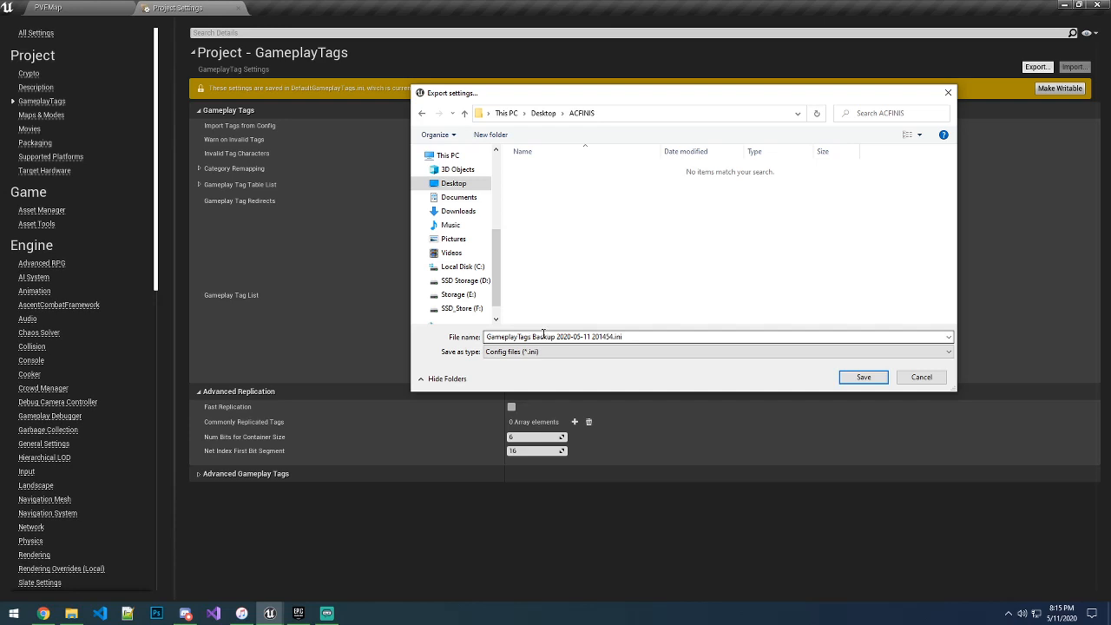
click(863, 378)
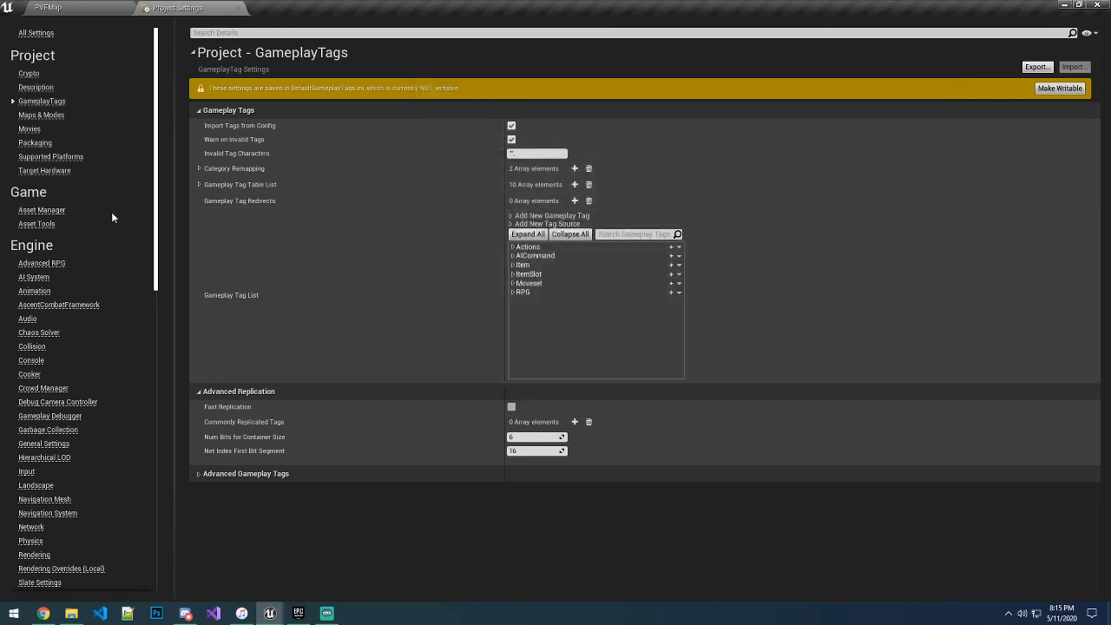
- Bring up the Notepad++ notes and move their window away from the Project Settings
click(130, 613)
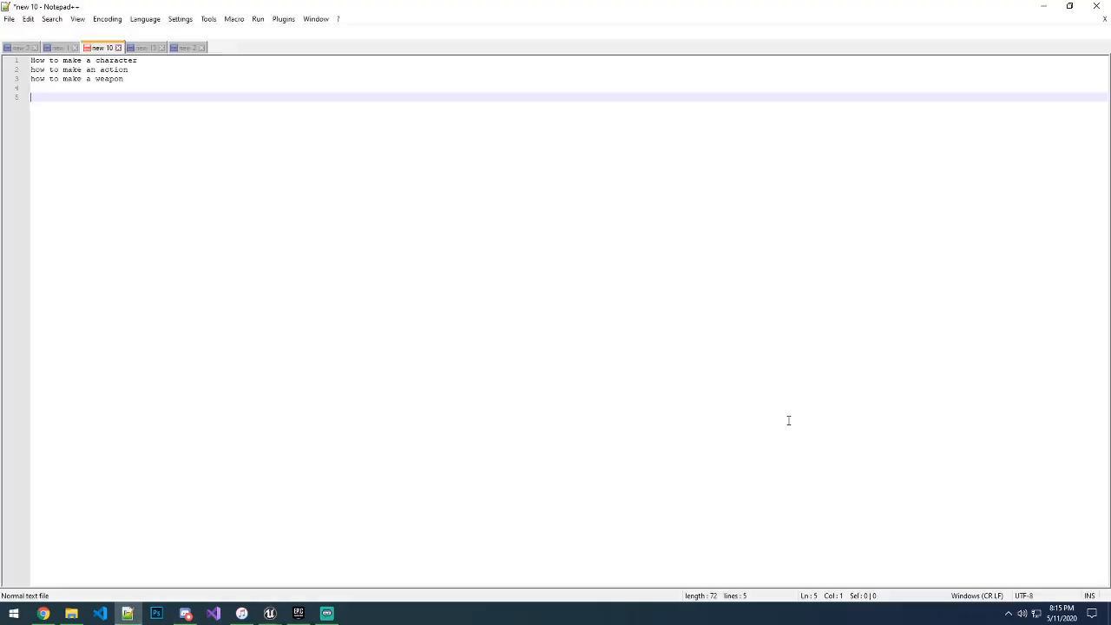
drag(755, 7, 1110, 178)
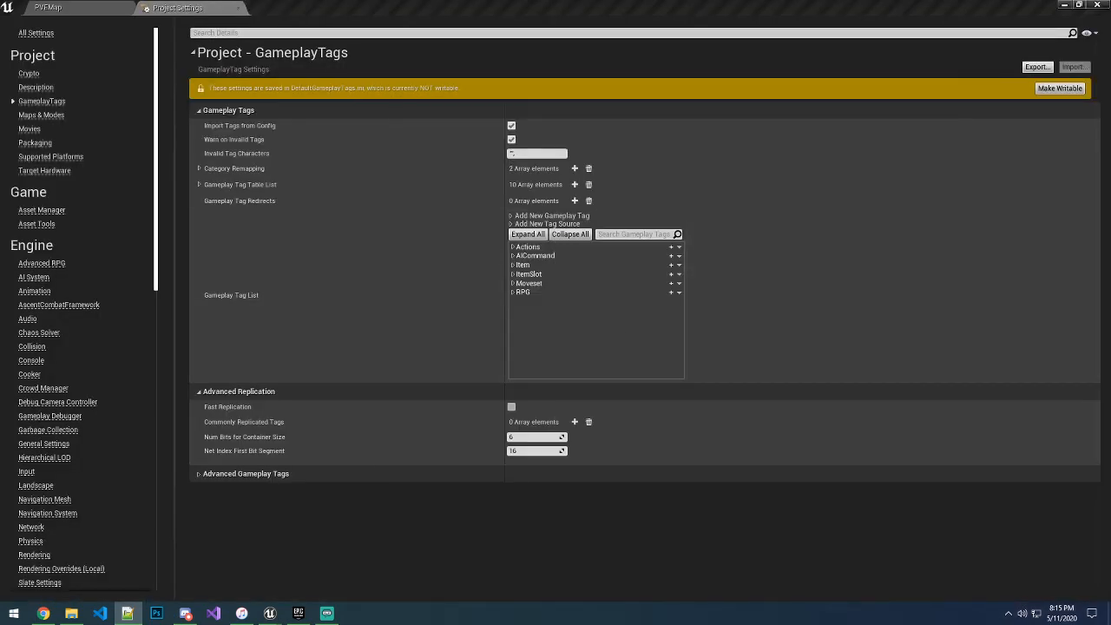
click(573, 283)
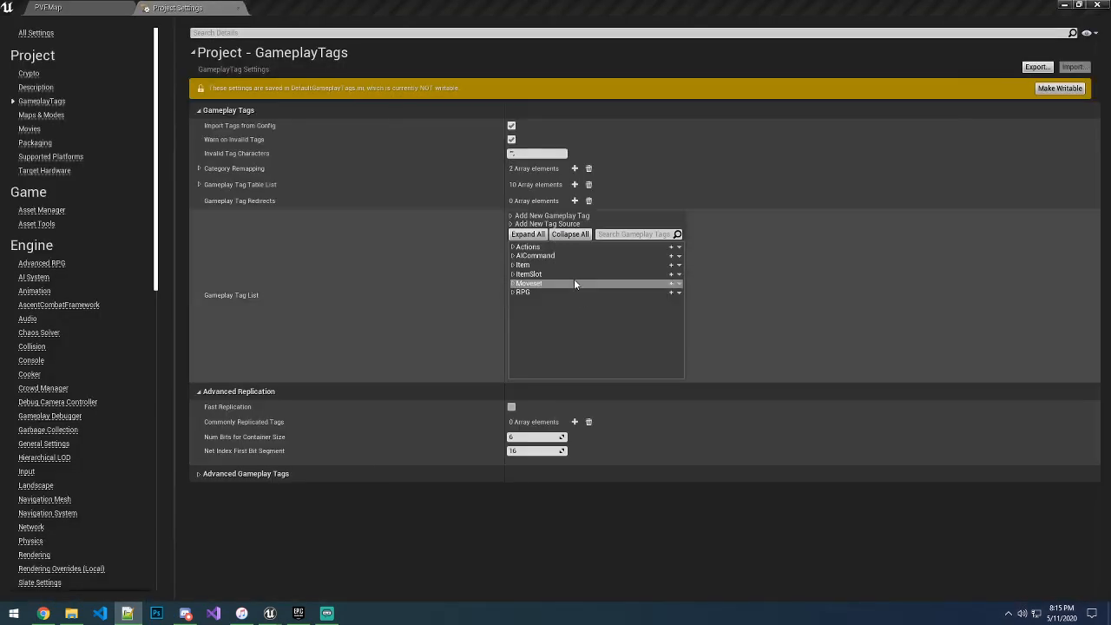
- Export the Advanced RPG engine settings as a config file into the ACFINIS folder on the Desktop
click(42, 263)
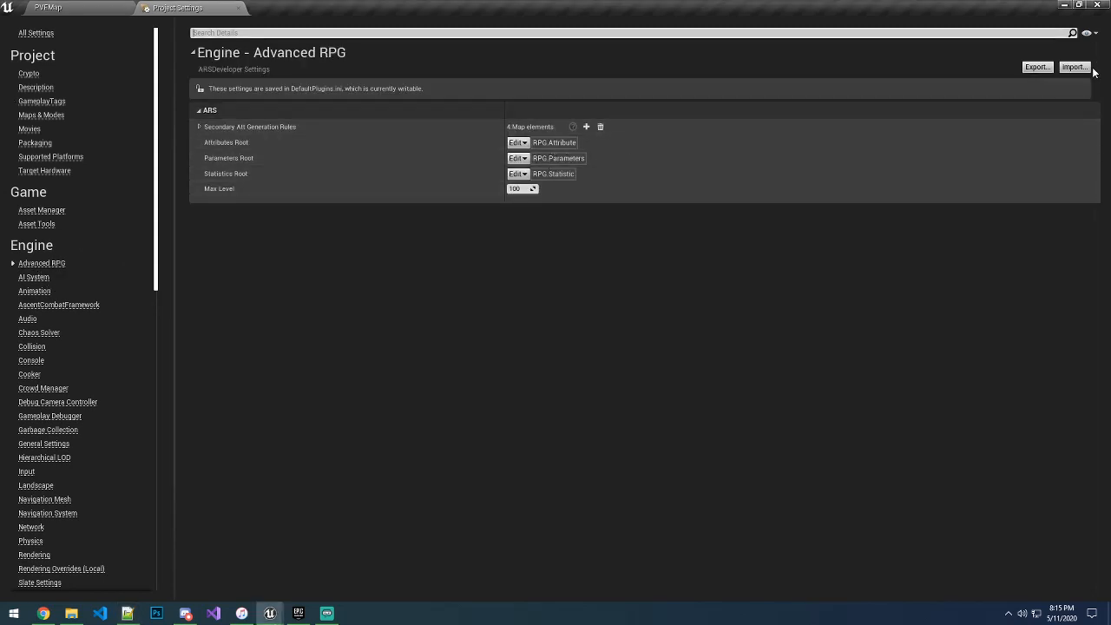
click(1035, 67)
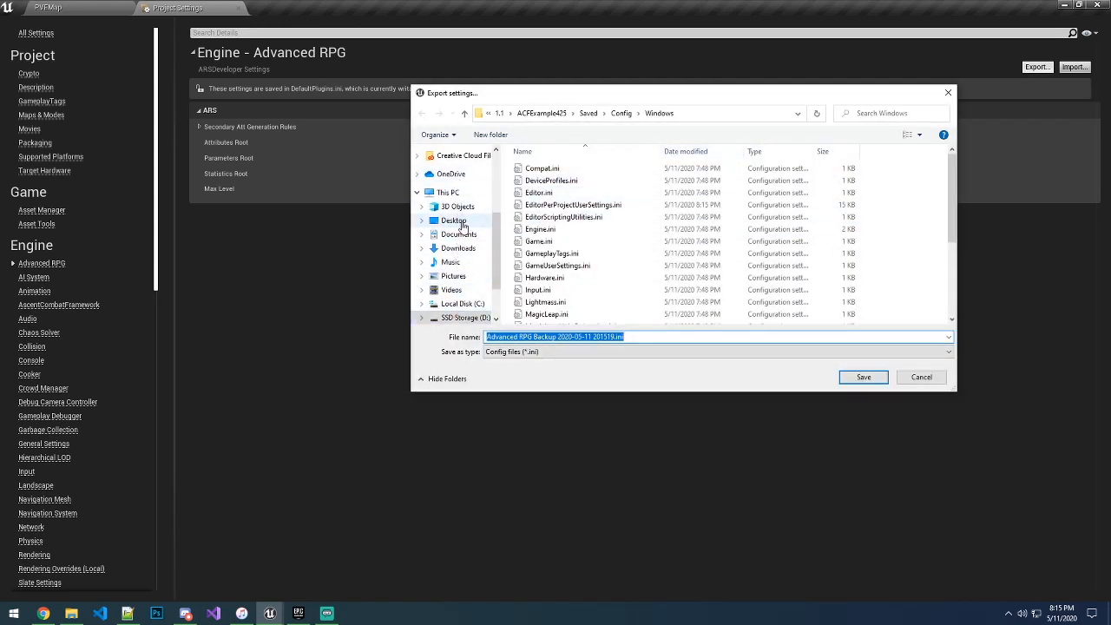
scroll(458, 222, up, 1)
scroll(458, 224, up, 3)
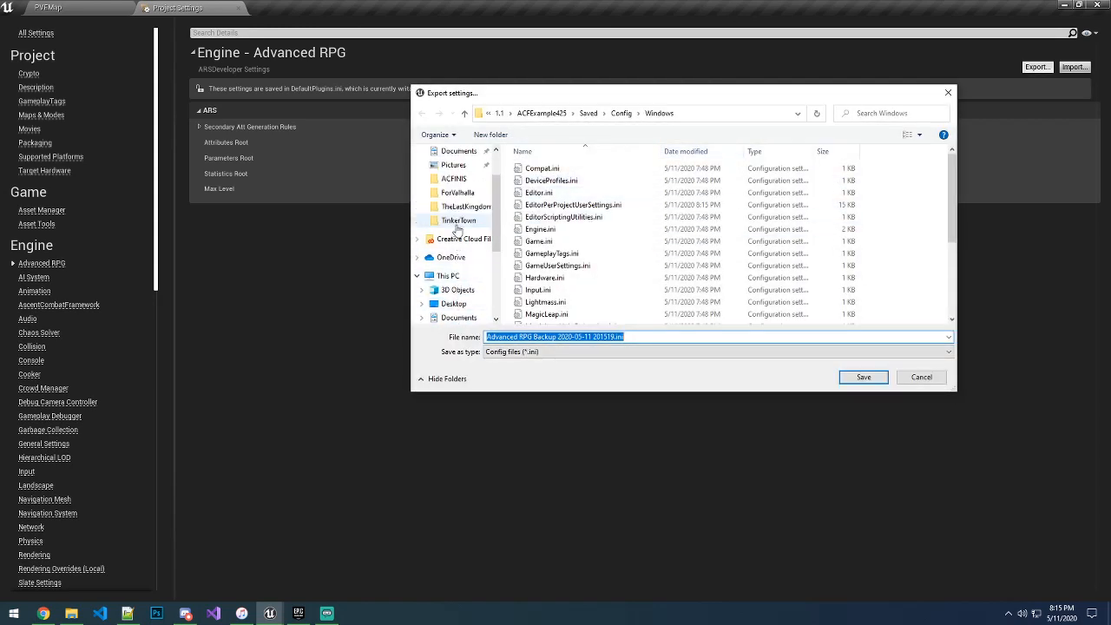
scroll(461, 261, down, 1)
scroll(469, 292, down, 1)
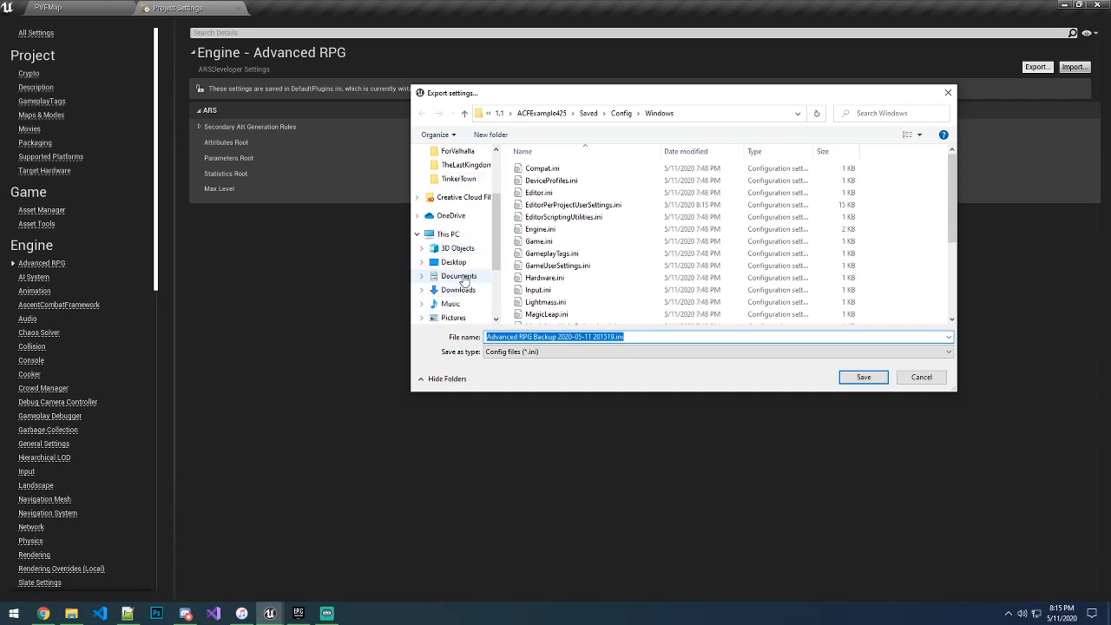
click(454, 262)
double_click(557, 171)
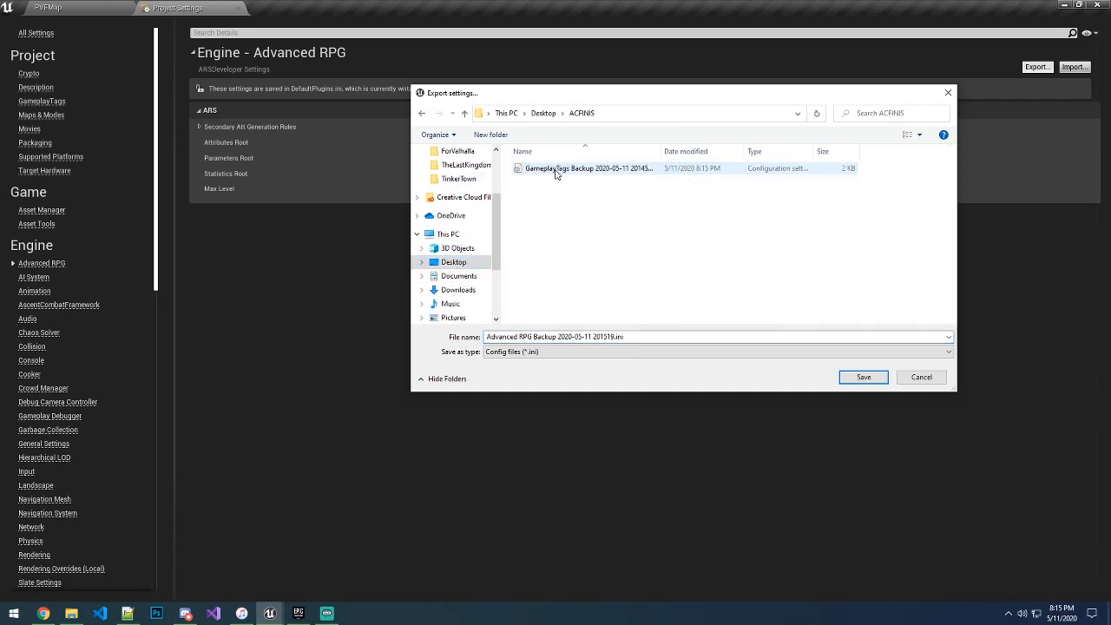
click(847, 379)
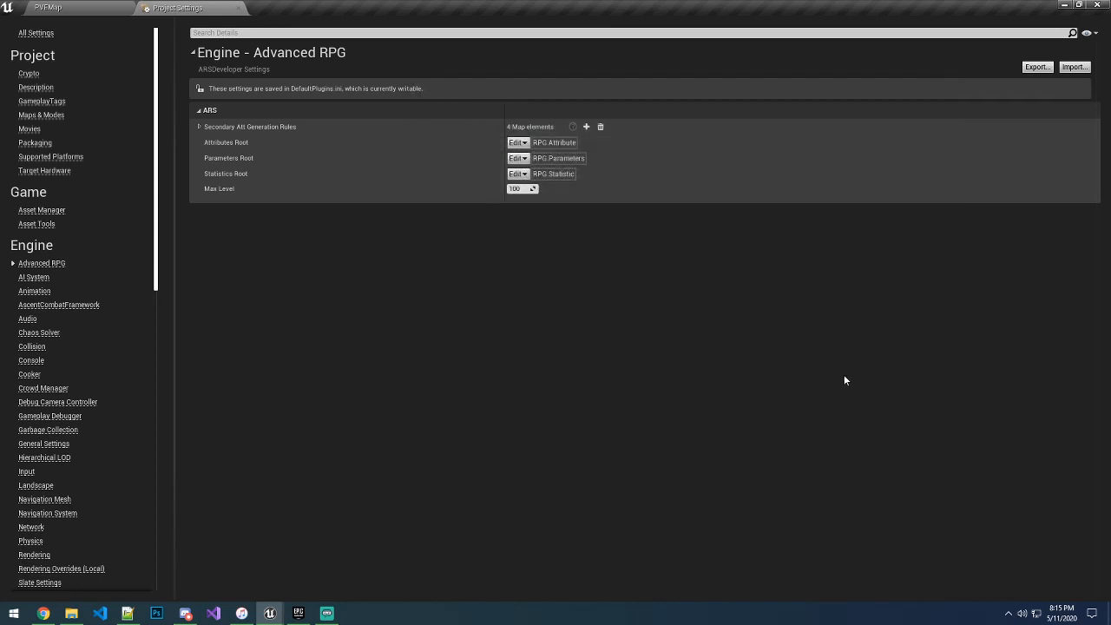
- Export the AscentCombatFramework engine settings as a config file into the ACFINIS folder on the Desktop
click(44, 309)
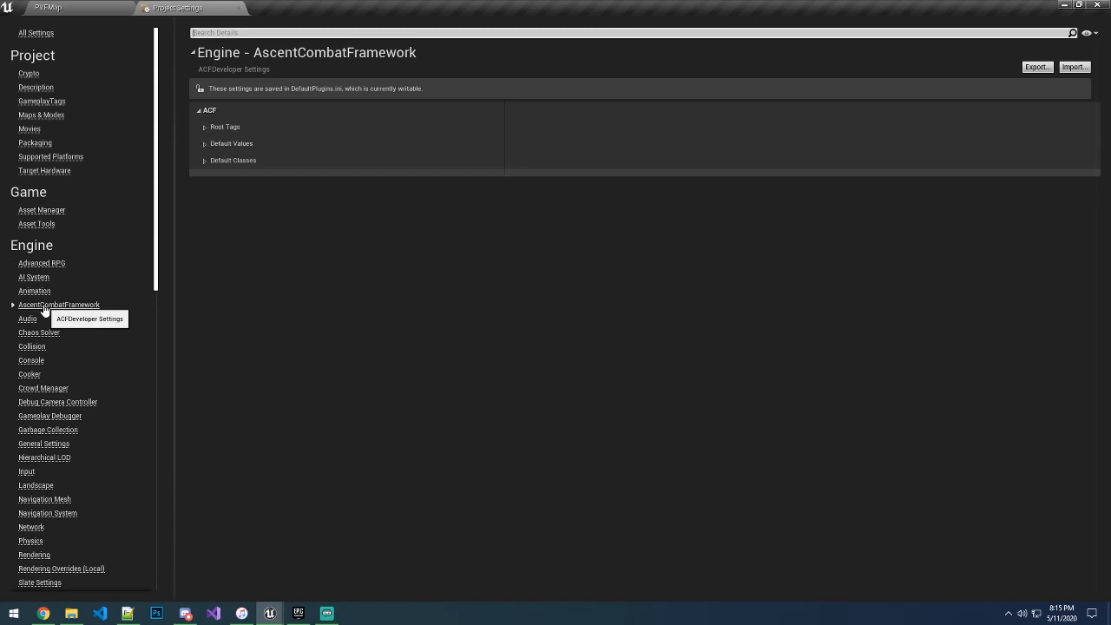
click(206, 127)
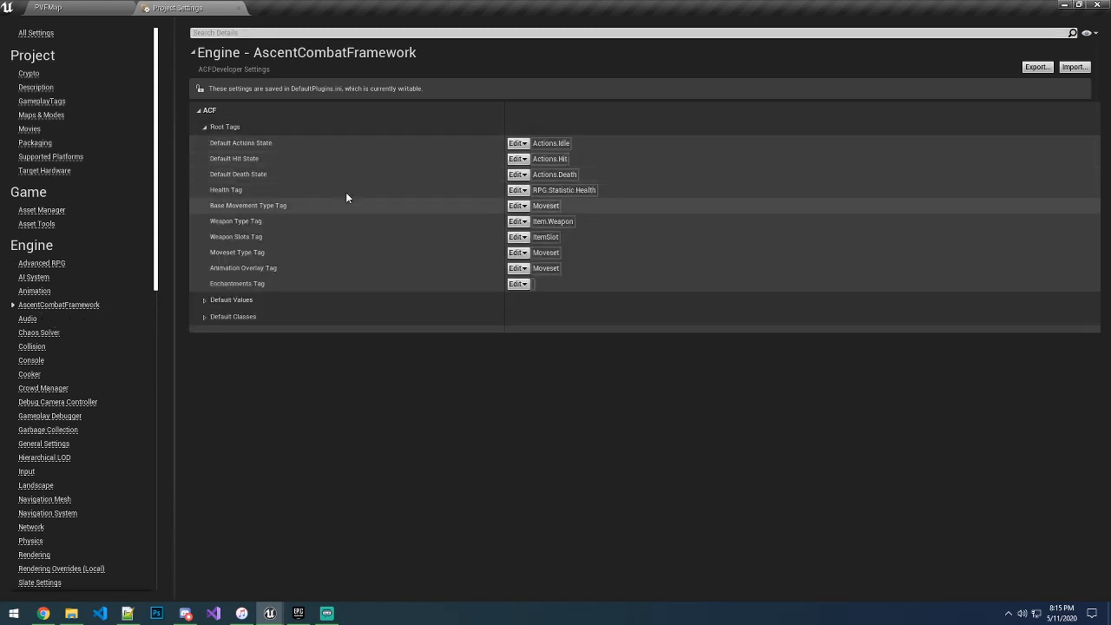
click(1036, 67)
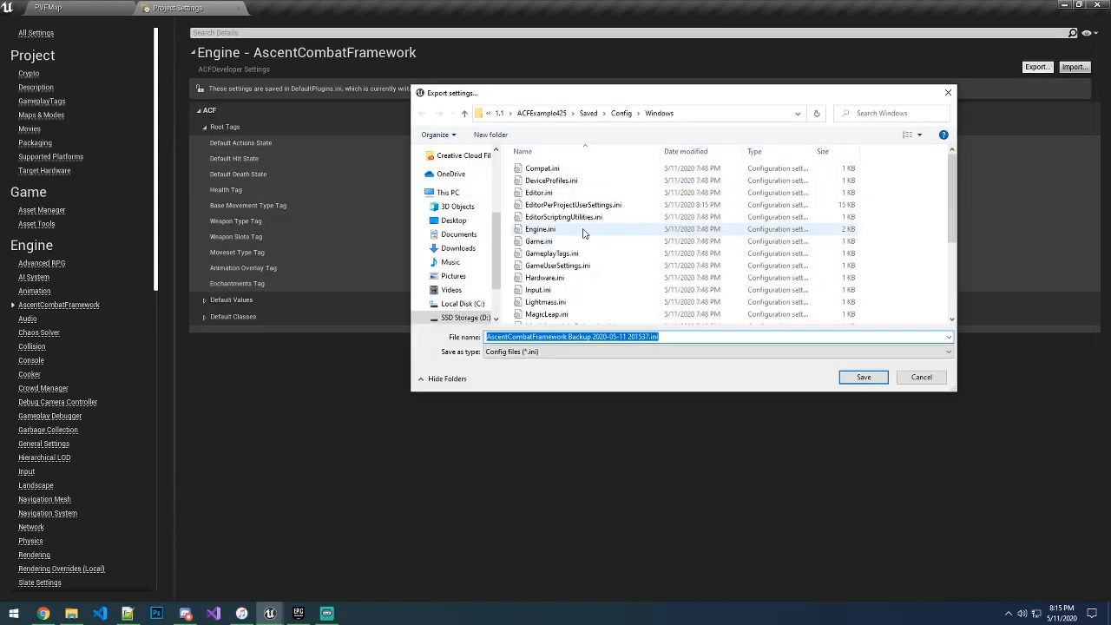
click(453, 220)
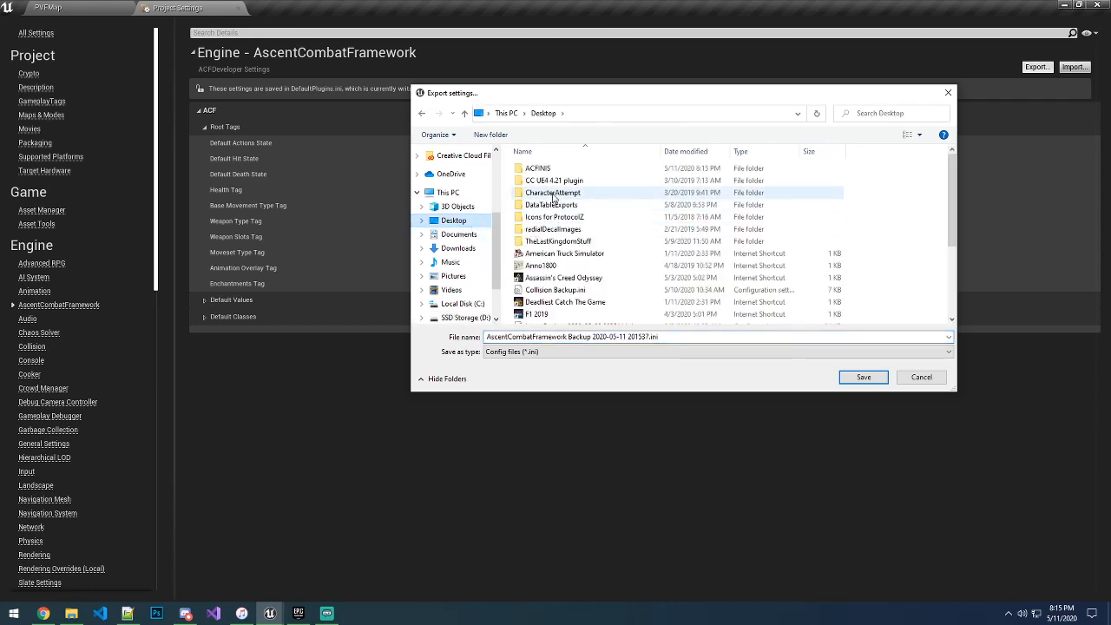
double_click(545, 170)
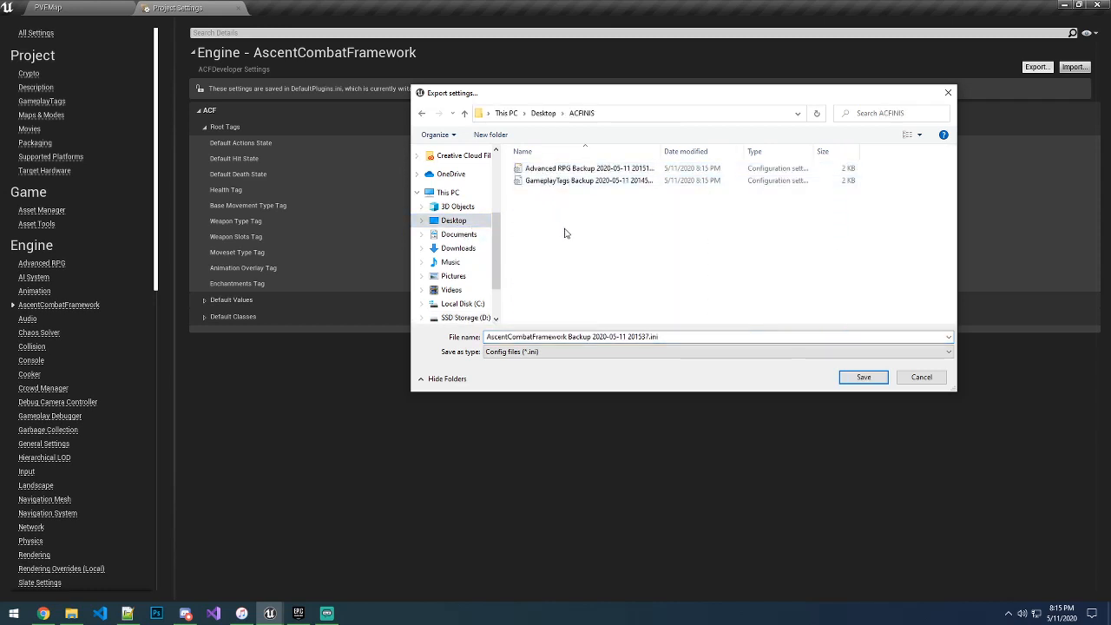
click(863, 377)
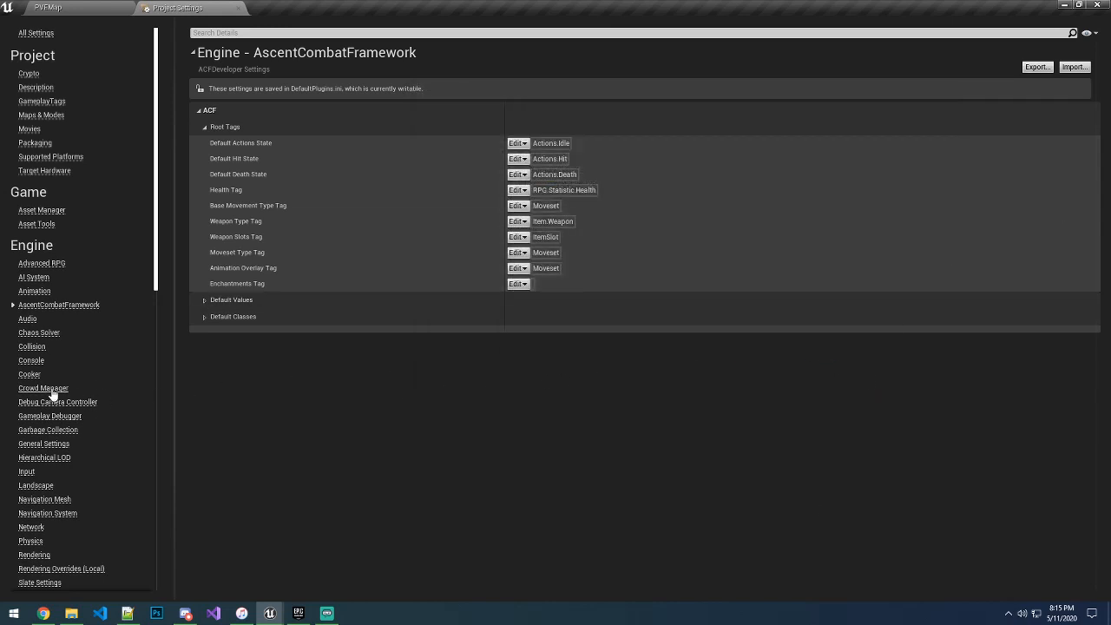
- Export the Collision engine settings as a config file into the ACFINIS folder on the Desktop
click(33, 347)
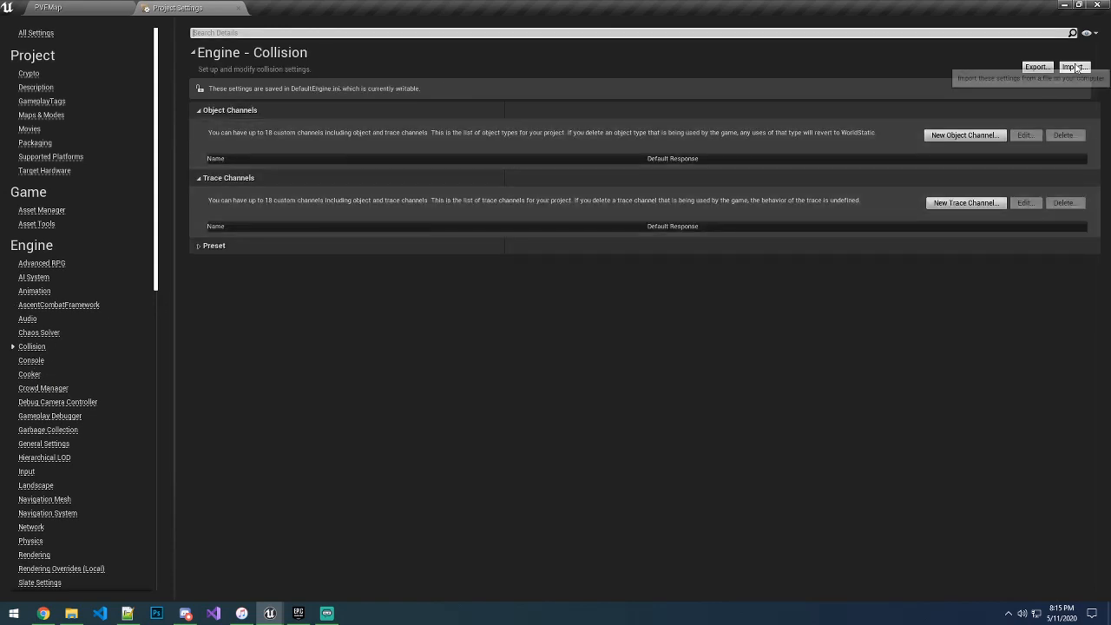
click(1036, 66)
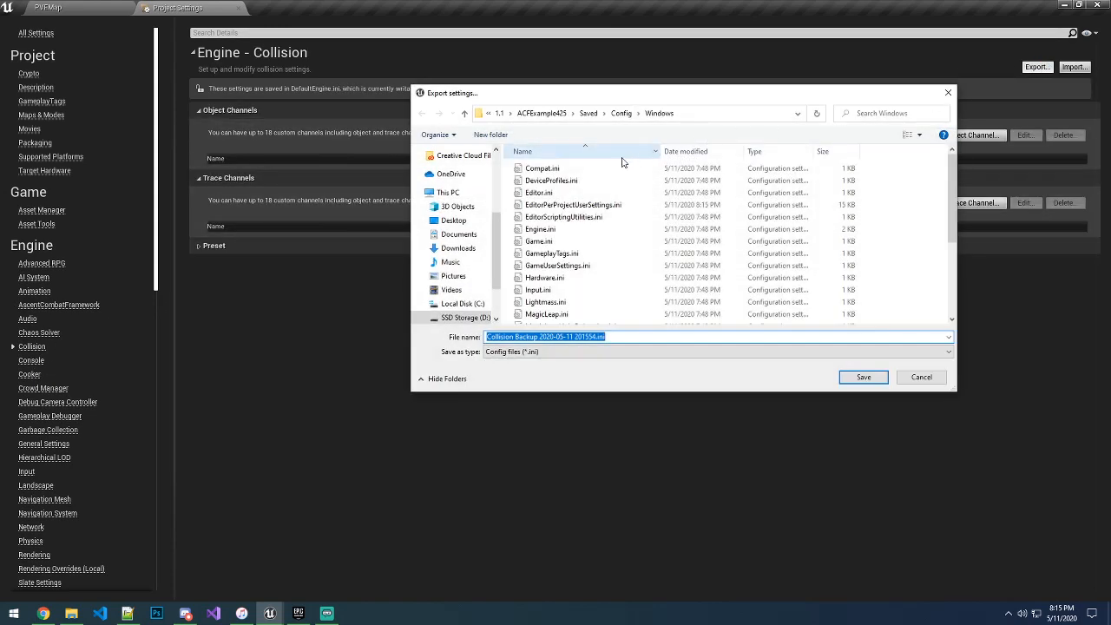
scroll(464, 217, up, 4)
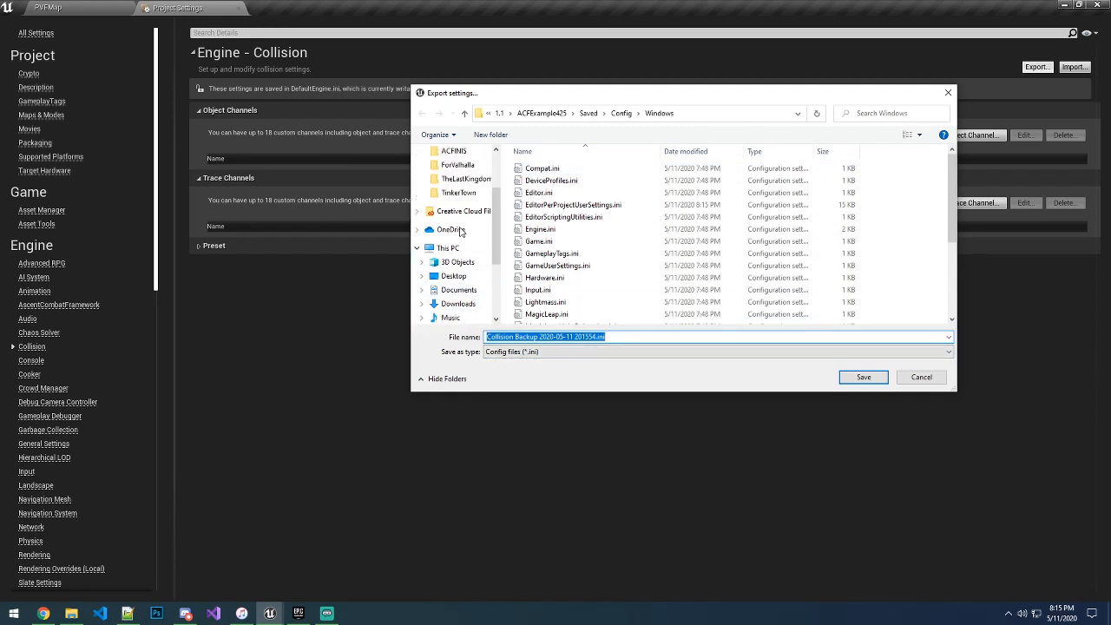
scroll(469, 192, up, 1)
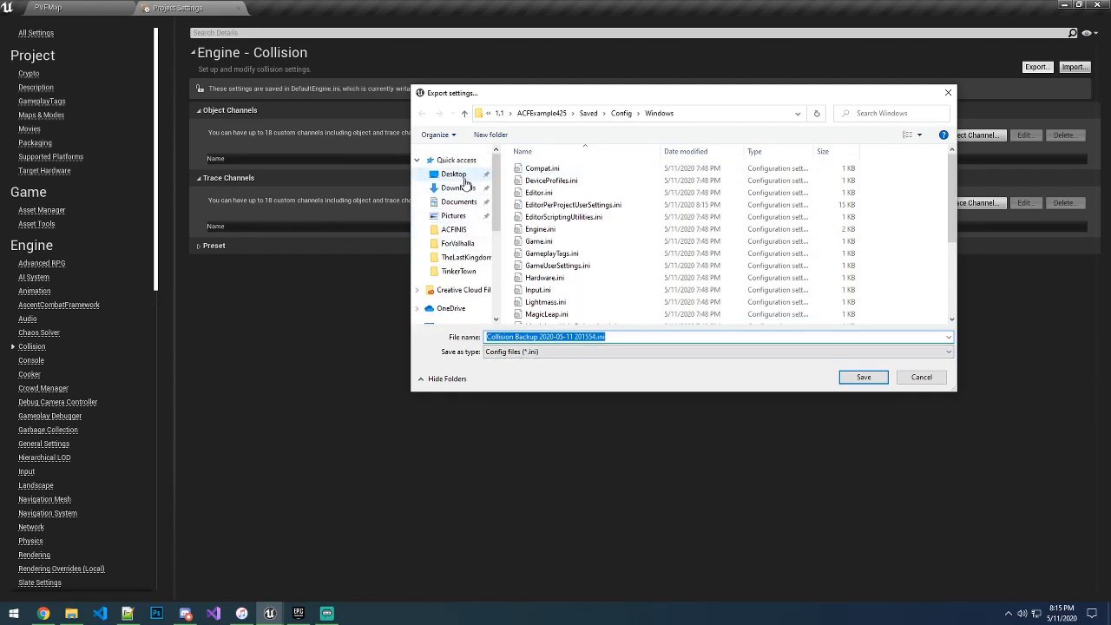
click(459, 174)
double_click(537, 167)
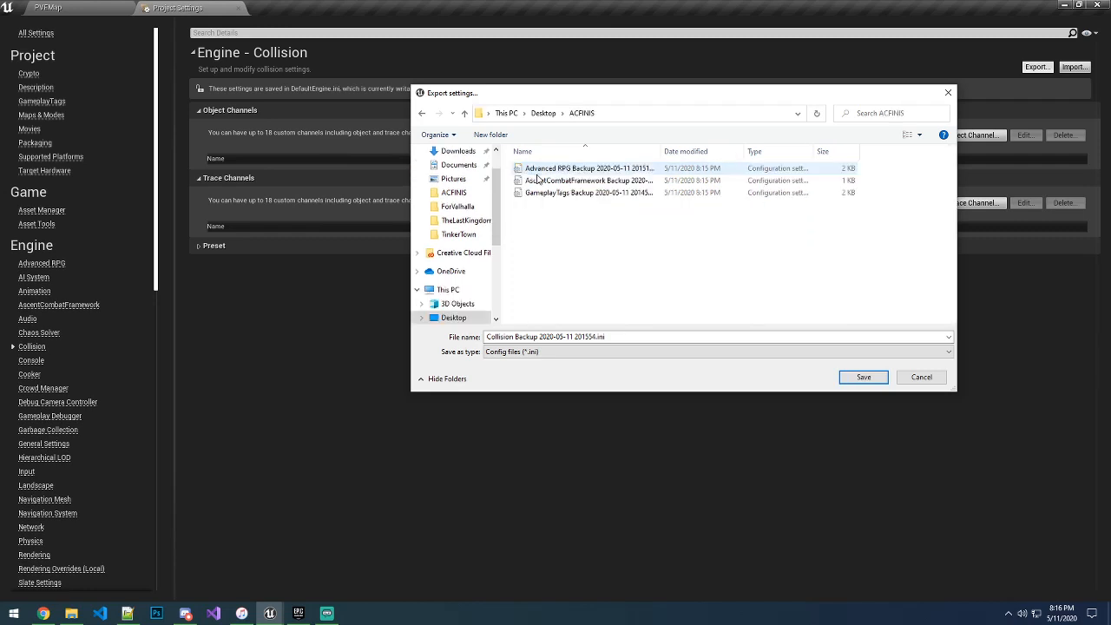
click(856, 380)
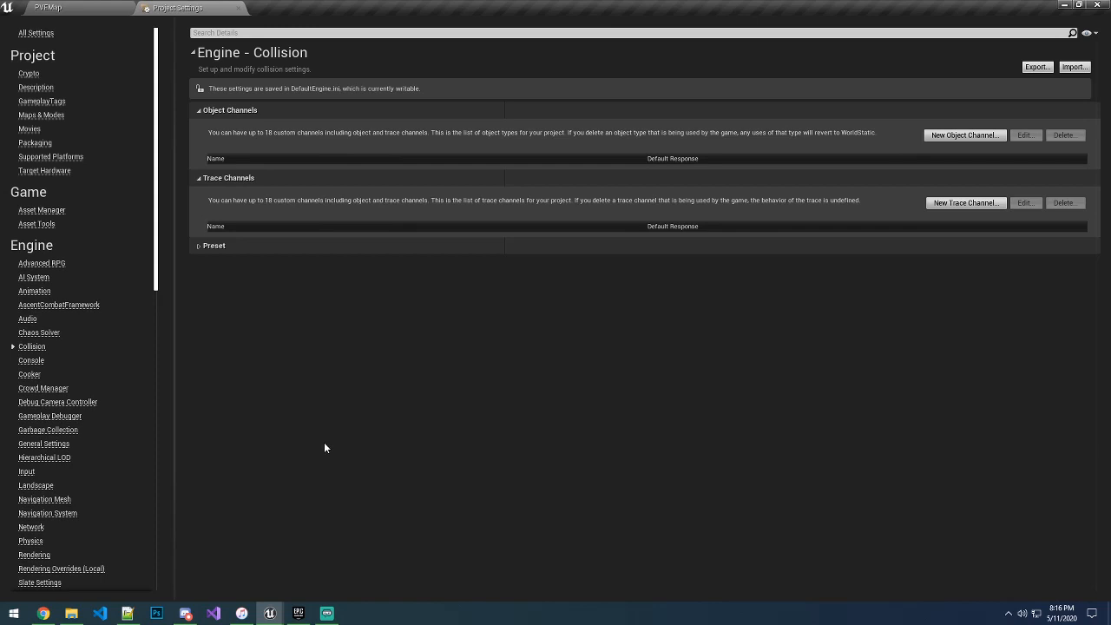
- Open ACFPlayerCharacterBP from the AscentCombatFramework Content Blueprints folder and examine its Event Graph
click(108, 5)
click(7, 481)
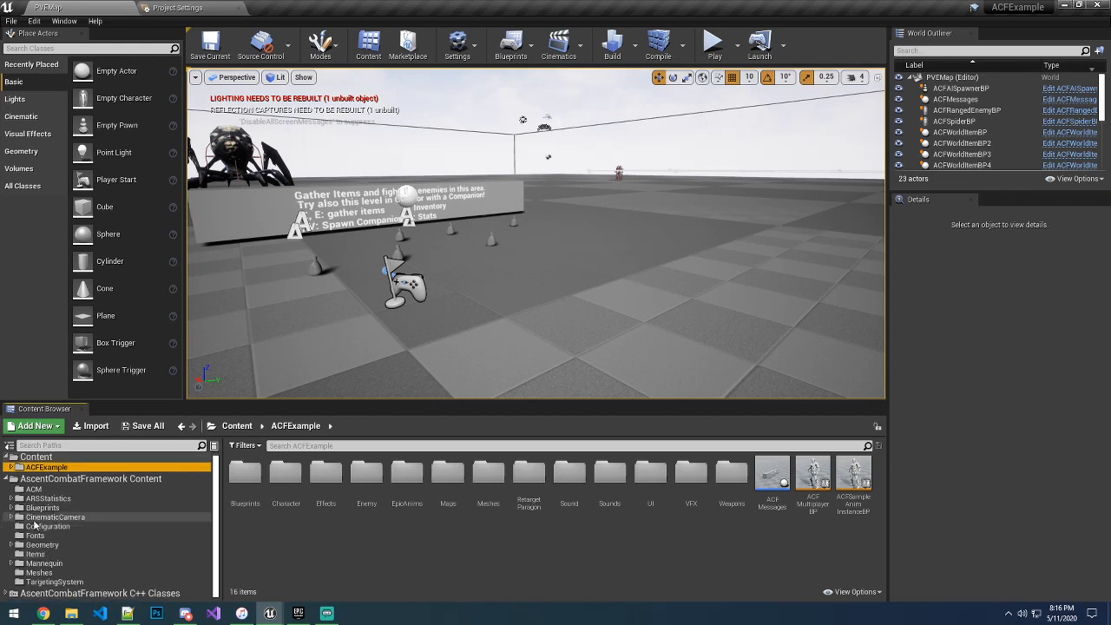
click(10, 508)
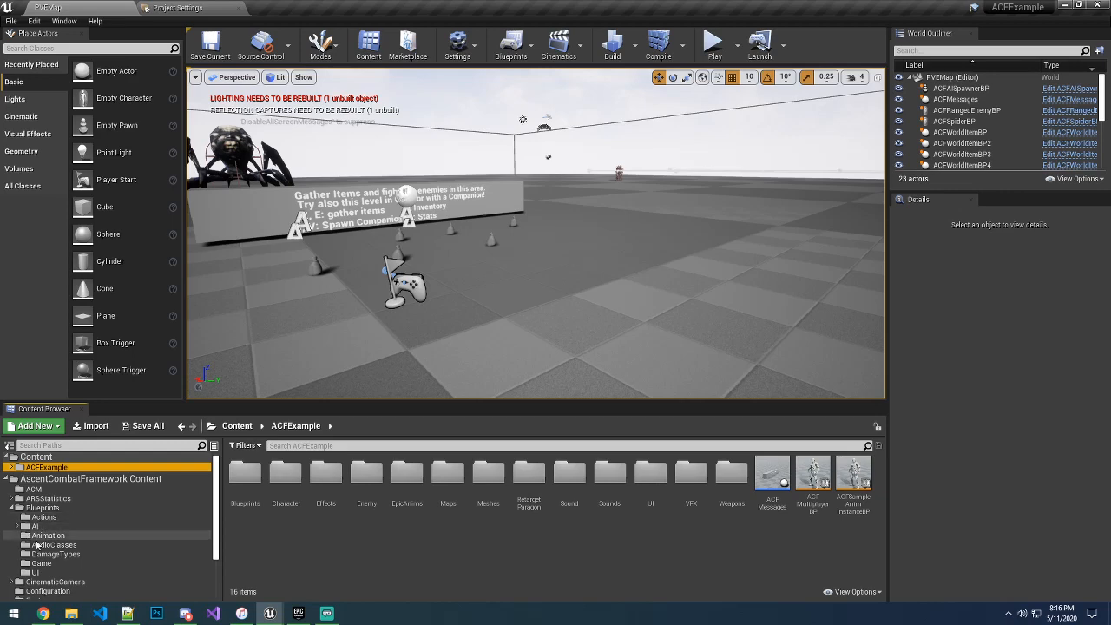
click(41, 508)
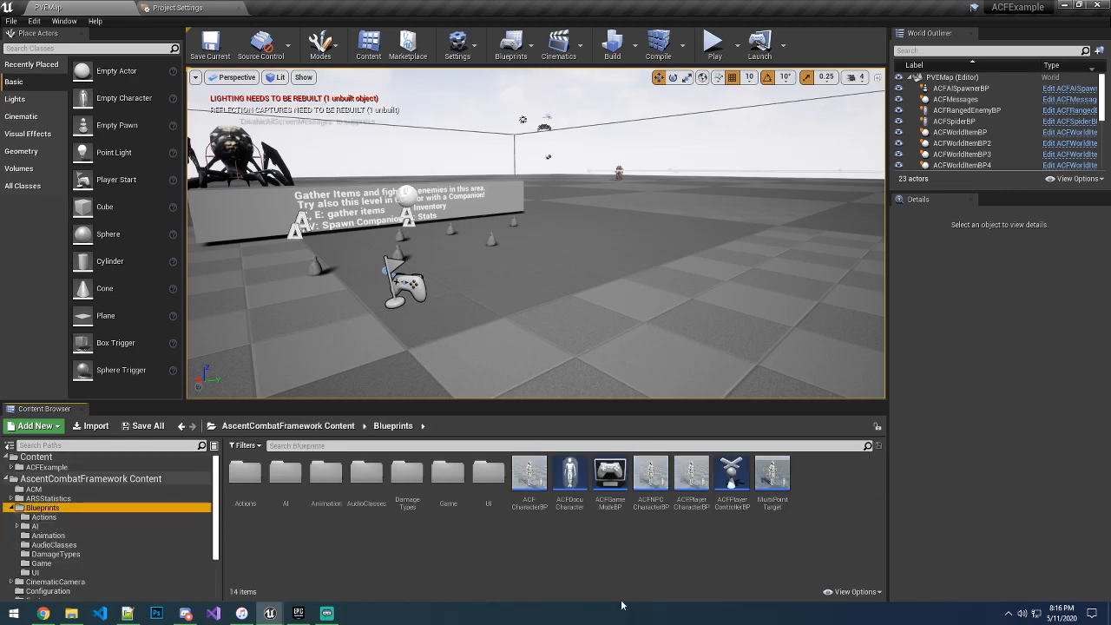
double_click(692, 476)
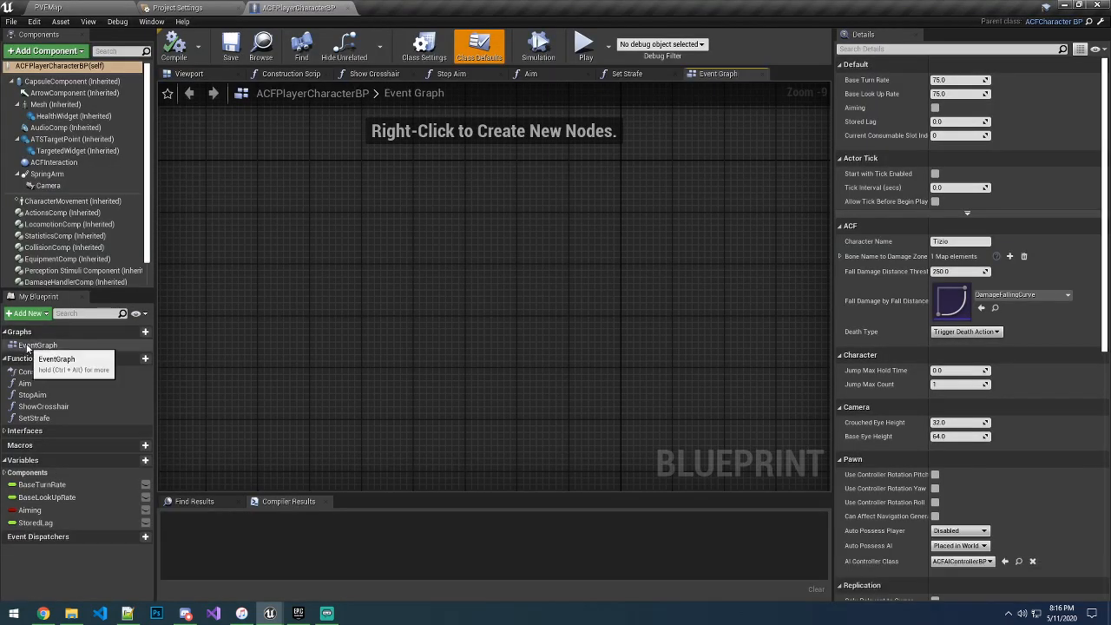
click(26, 343)
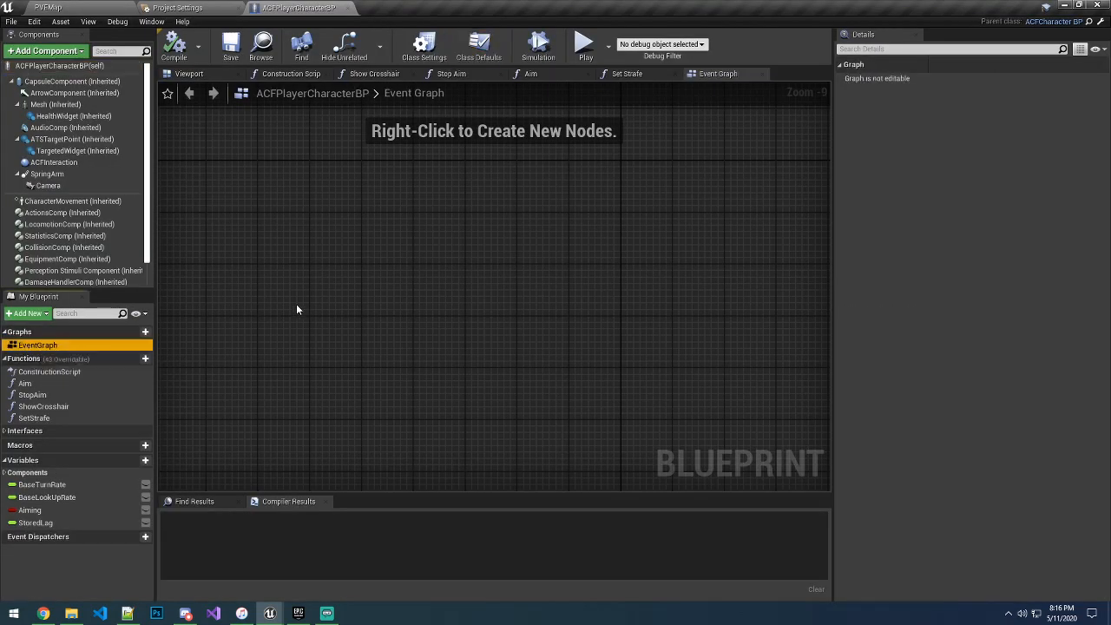
click(271, 268)
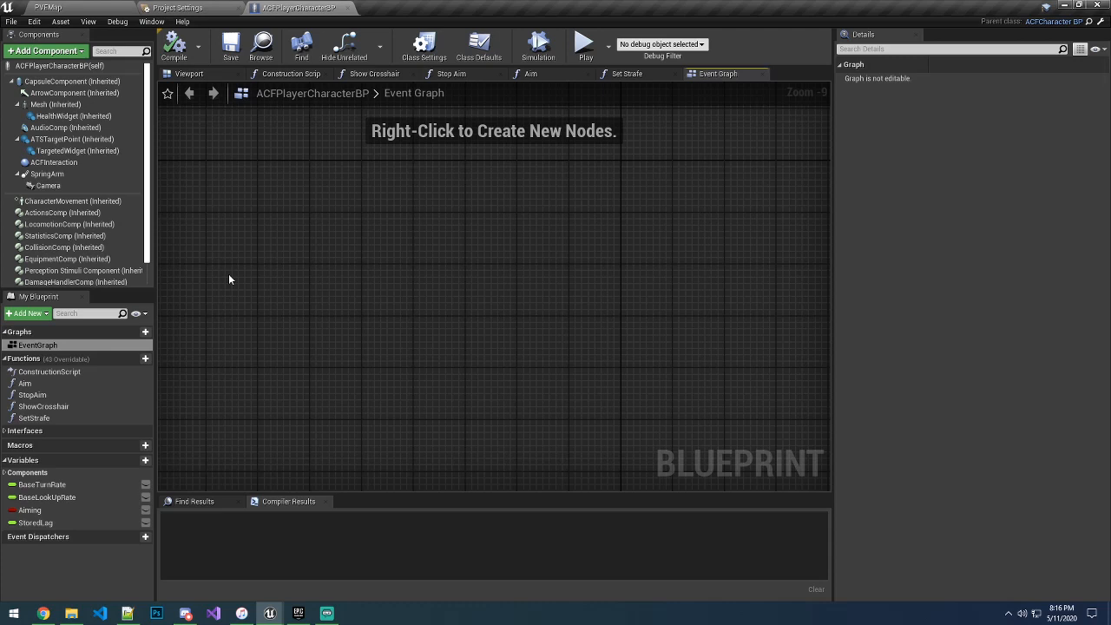
- Return to the PVEMap level editor and dock the World Outliner beside Place Actors, with the World Outliner showing
click(205, 6)
click(269, 7)
click(120, 7)
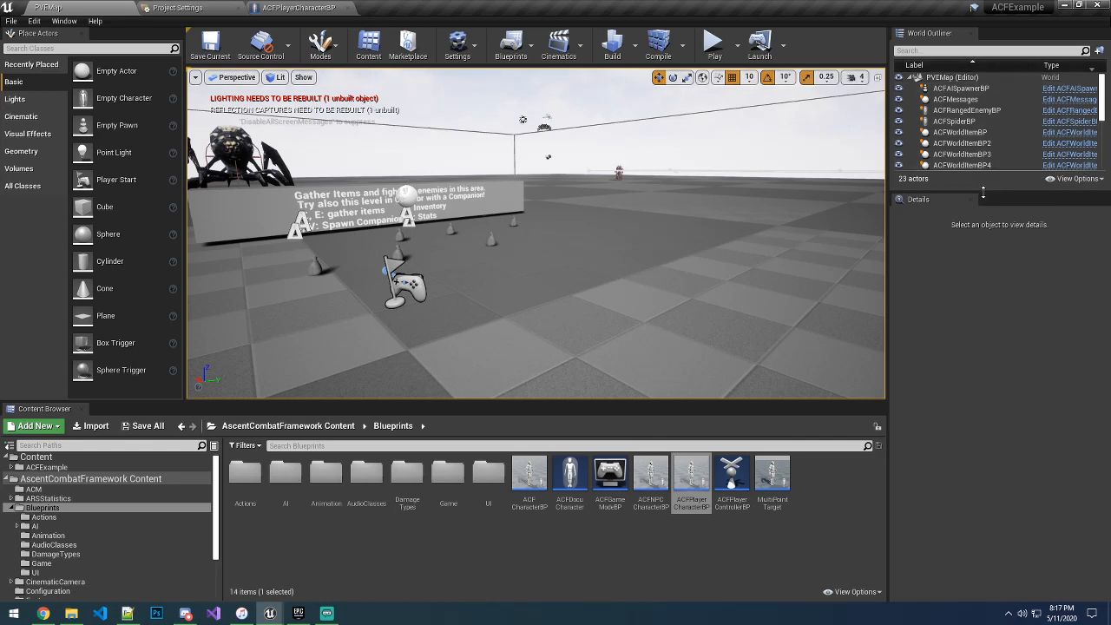
drag(983, 193, 994, 307)
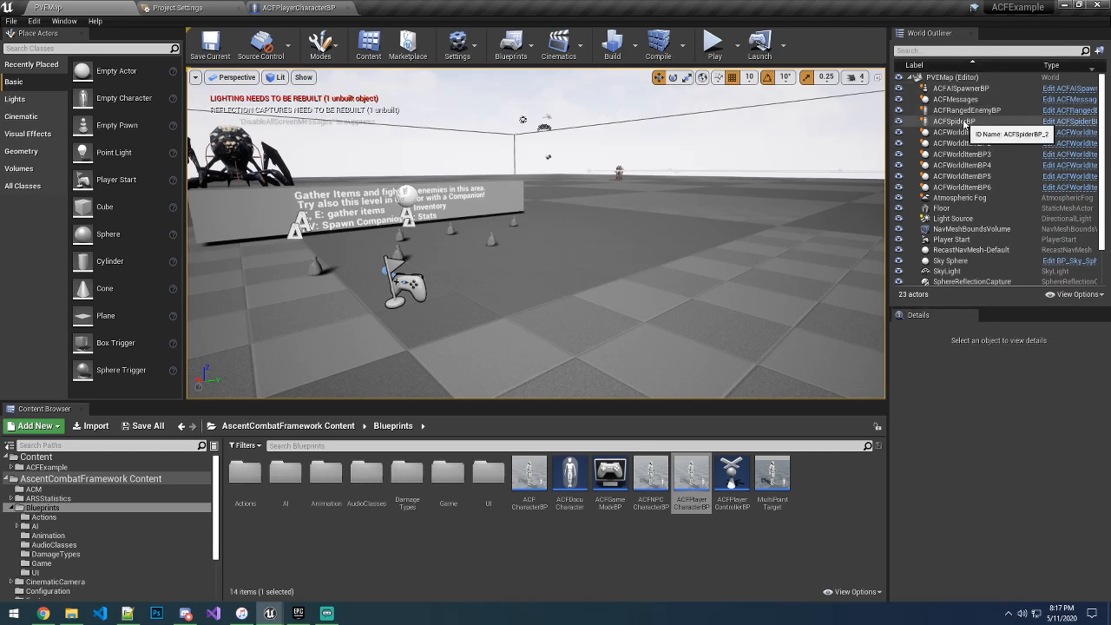
drag(931, 33, 135, 49)
drag(79, 128, 146, 38)
click(52, 35)
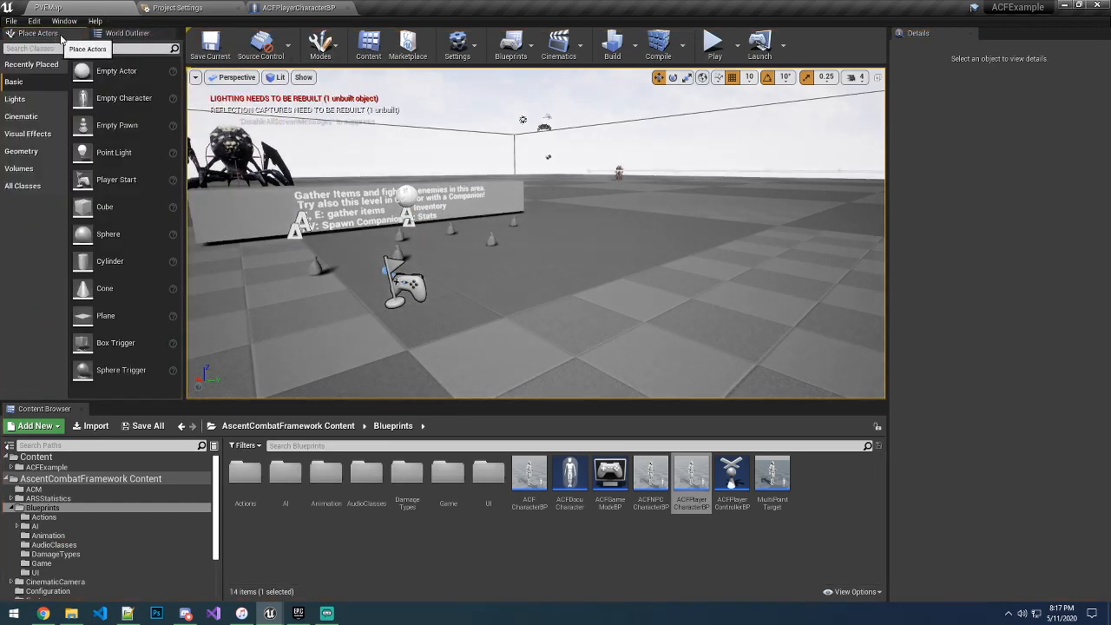
click(120, 36)
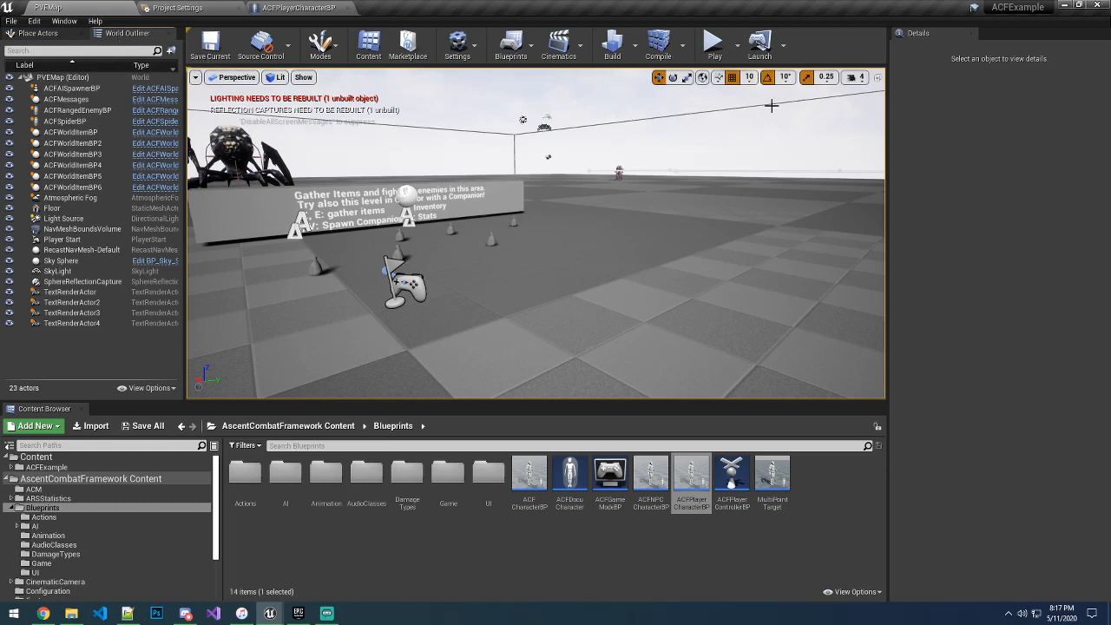
right_drag(613, 253, 507, 173)
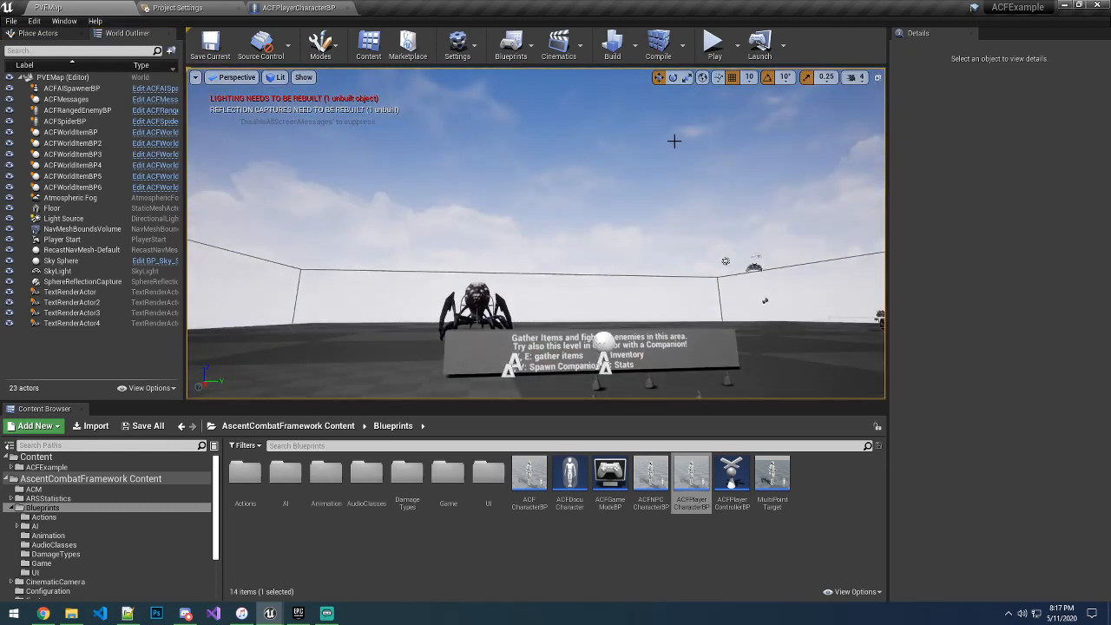
click(623, 141)
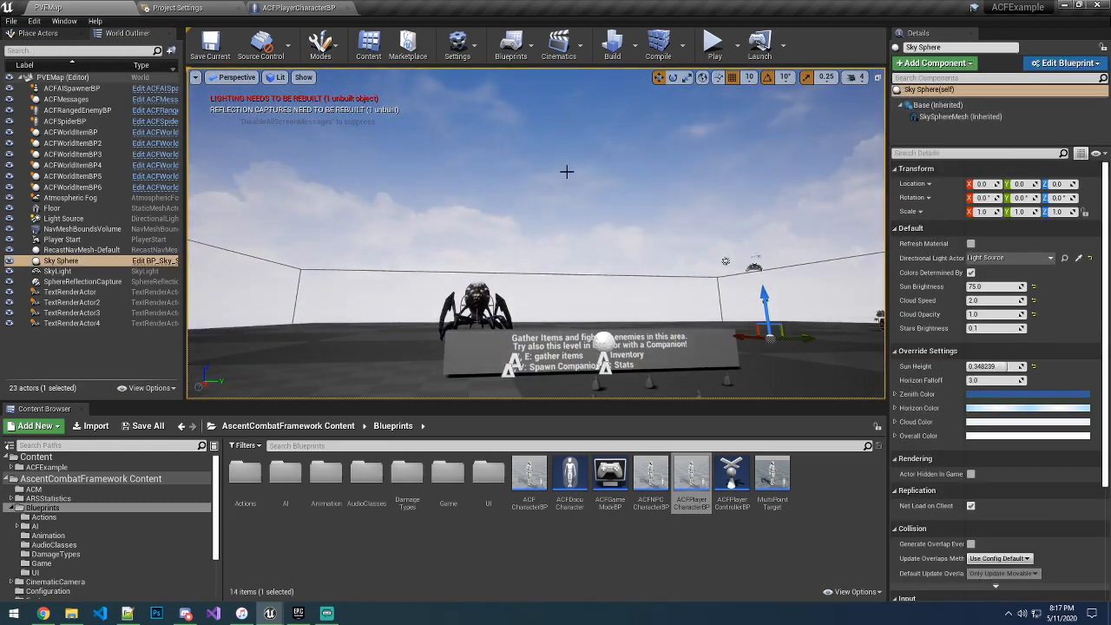
click(105, 78)
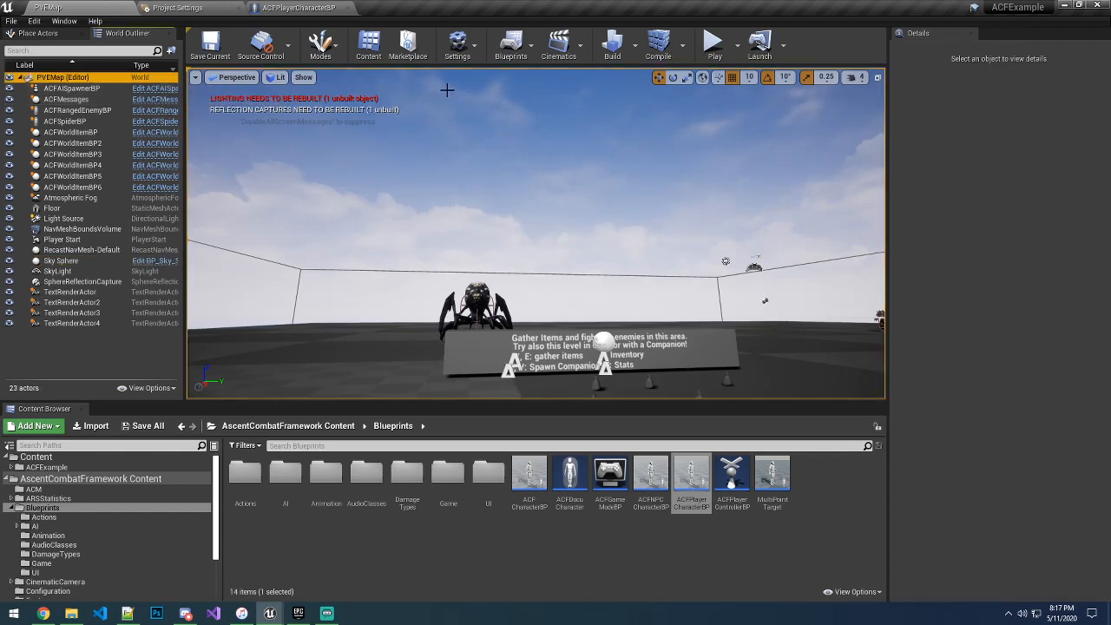
mouse_move(613, 188)
right_down()
mouse_move(608, 277)
mouse_move(607, 200)
right_up()
click(76, 467)
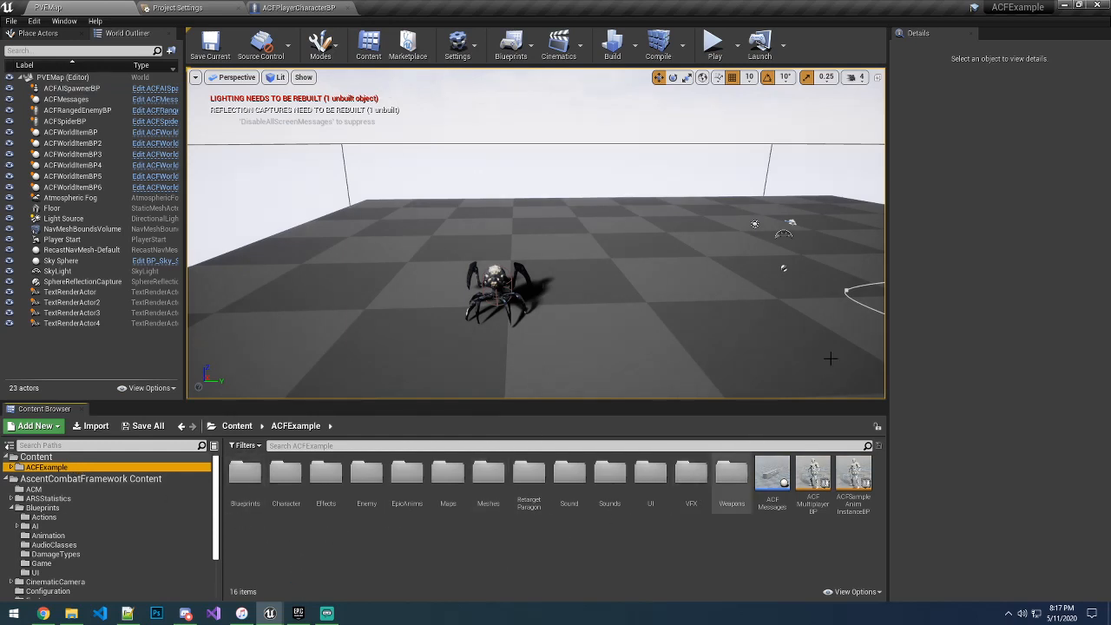
- Review the Selected GameMode classes in the Maps & Modes project settings, locate PVEMap in the Content Browser and close Project Settings
click(34, 20)
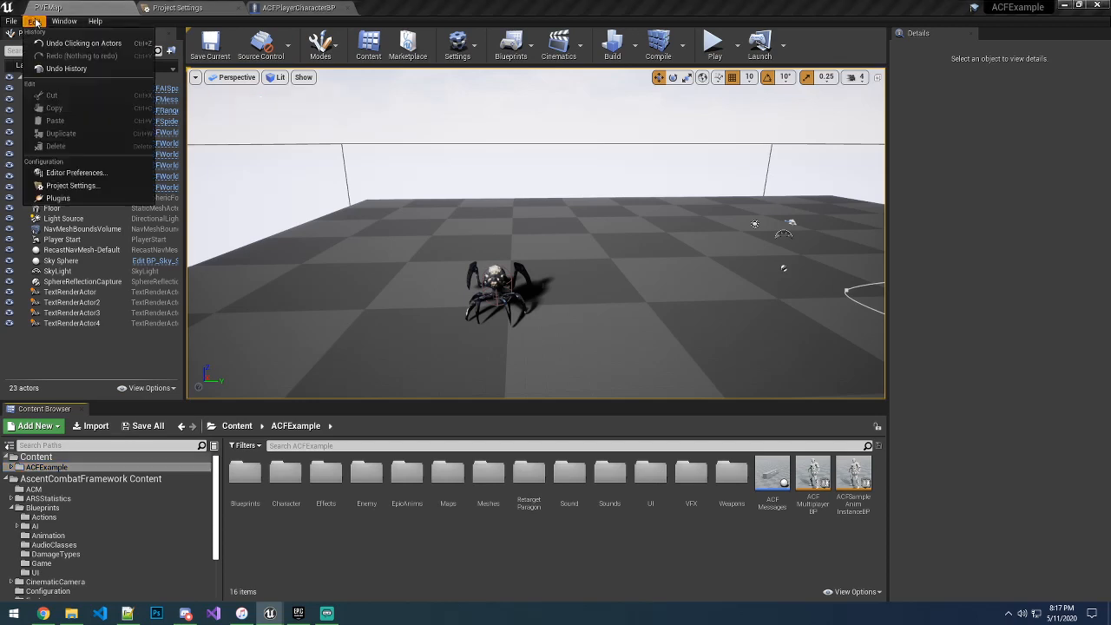
click(58, 186)
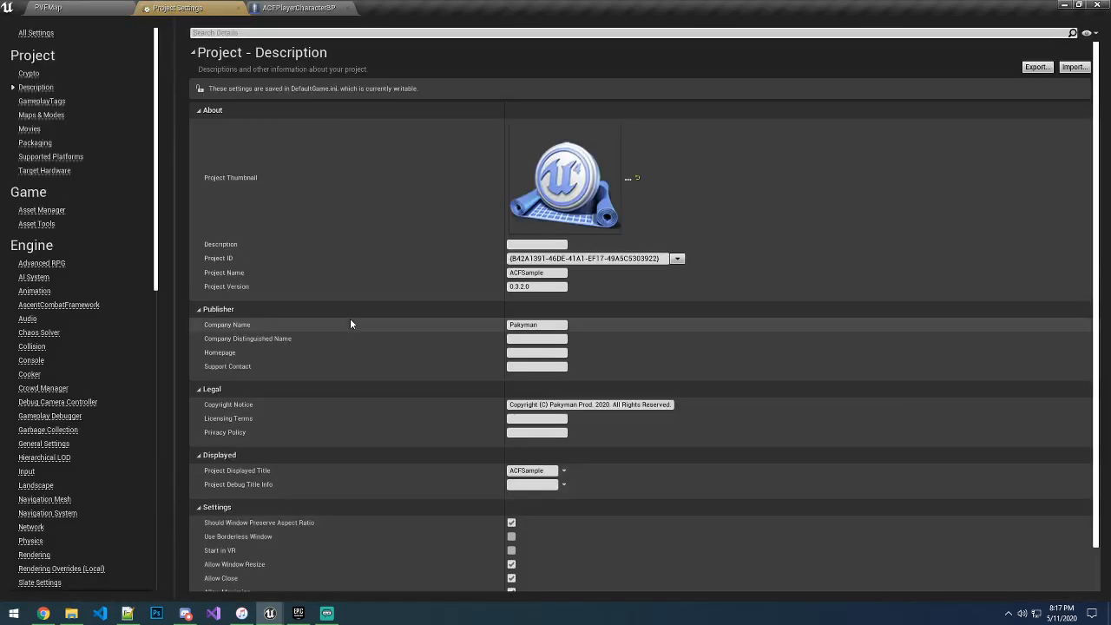
click(41, 114)
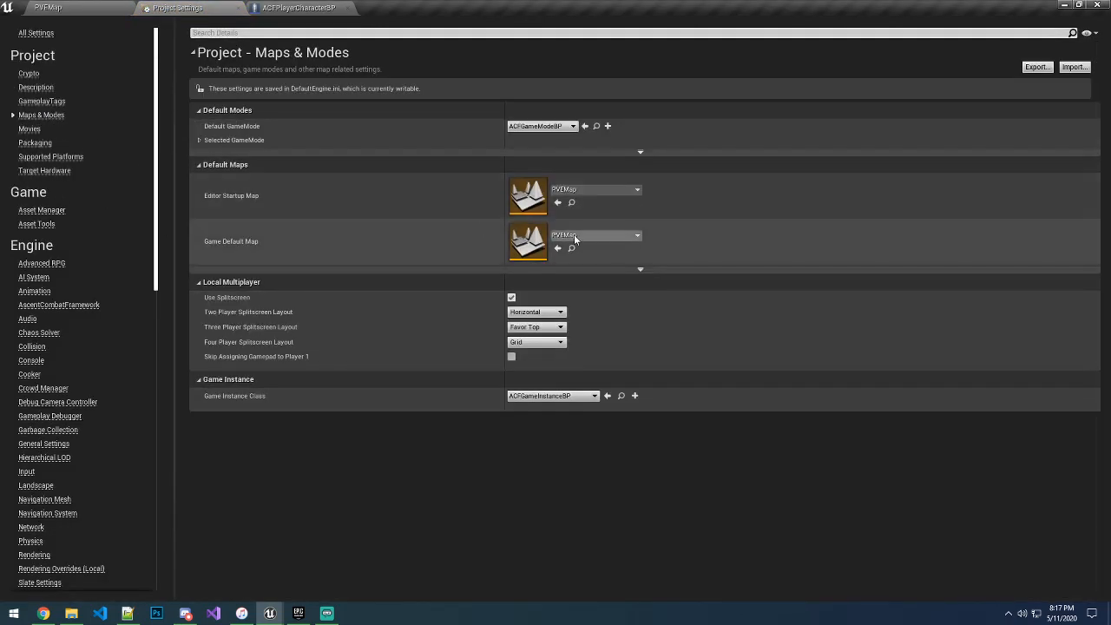
click(199, 141)
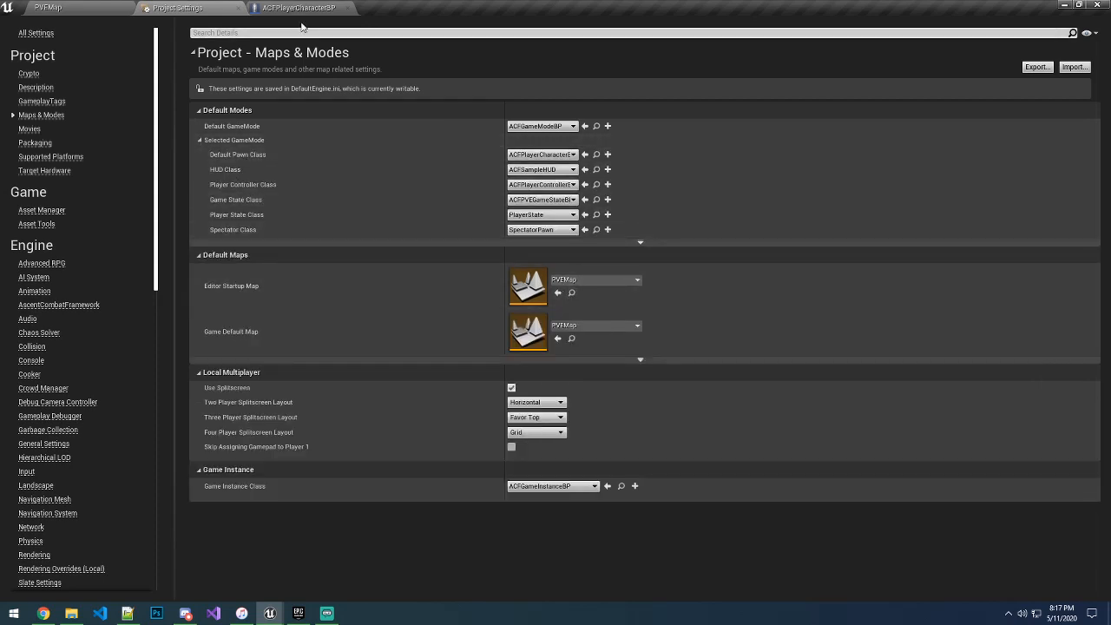
click(239, 8)
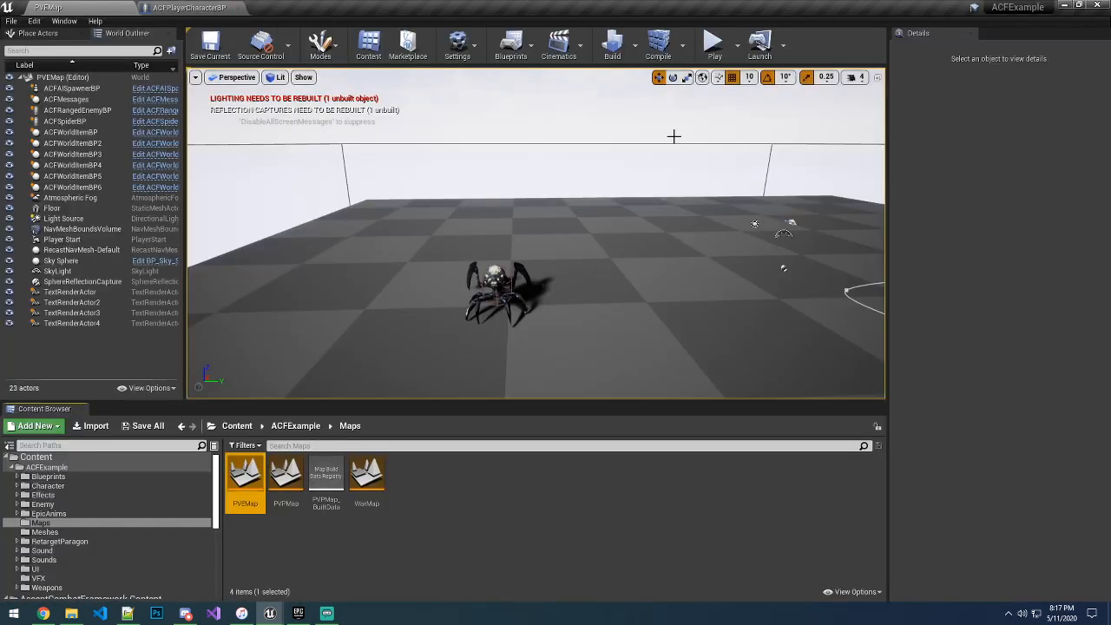
click(784, 269)
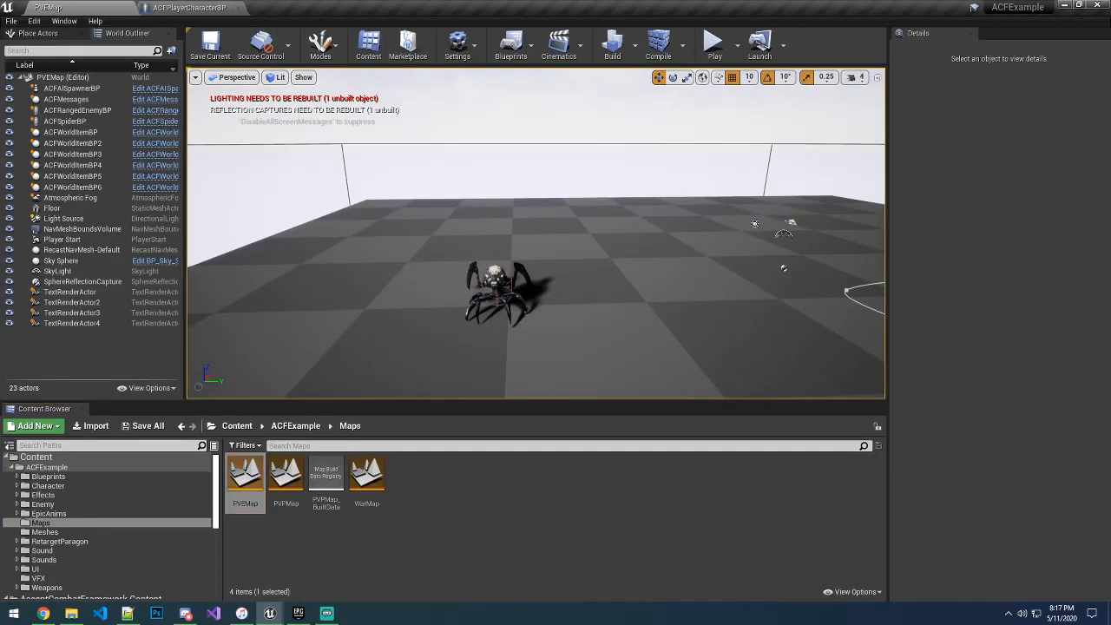
click(78, 77)
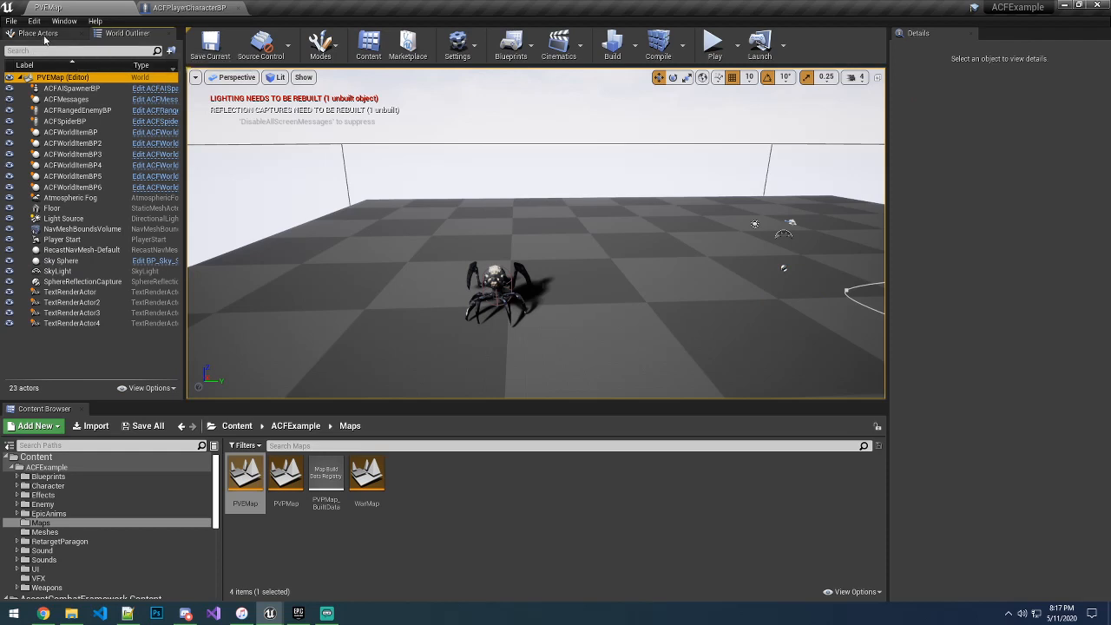
click(44, 33)
click(90, 33)
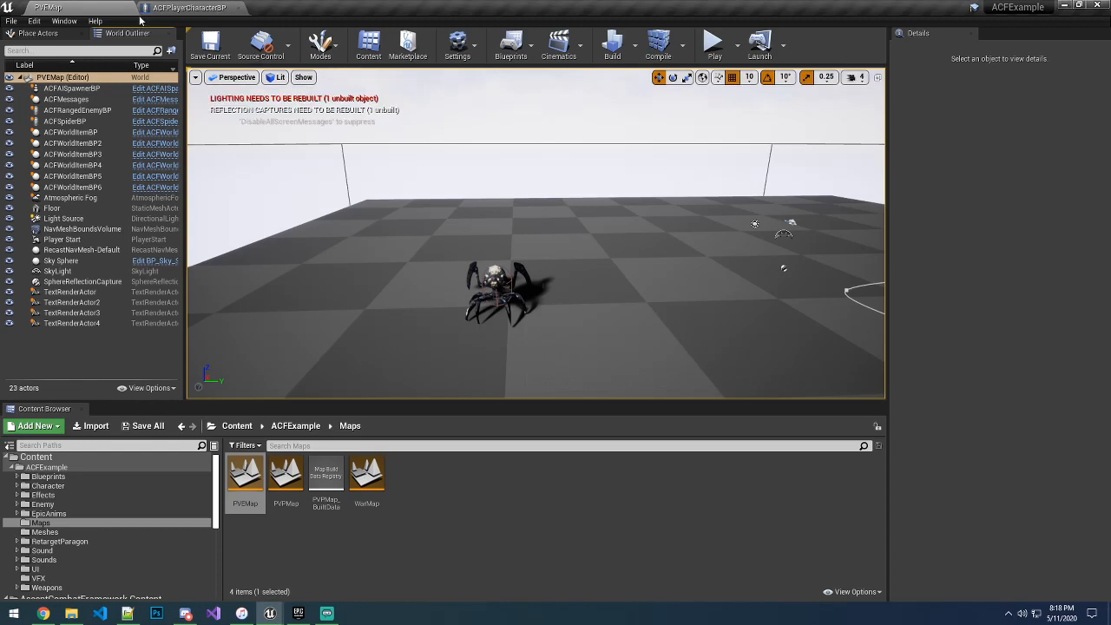
- Open the World Settings for PVEMap and expand the Selected GameMode classes, widening the settings area to read them
click(64, 21)
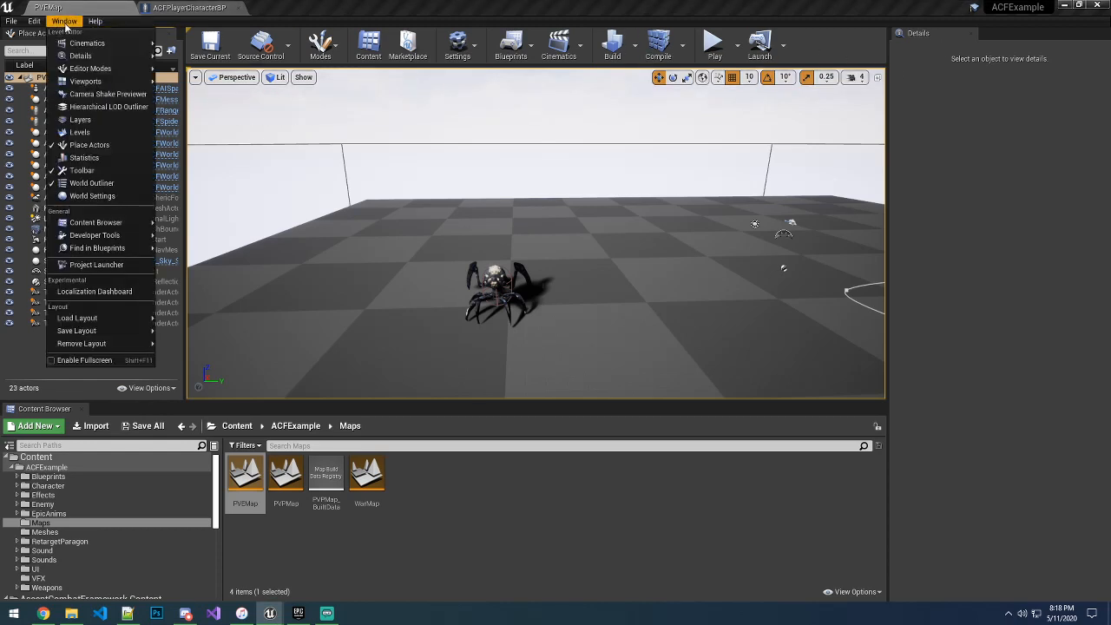
click(92, 195)
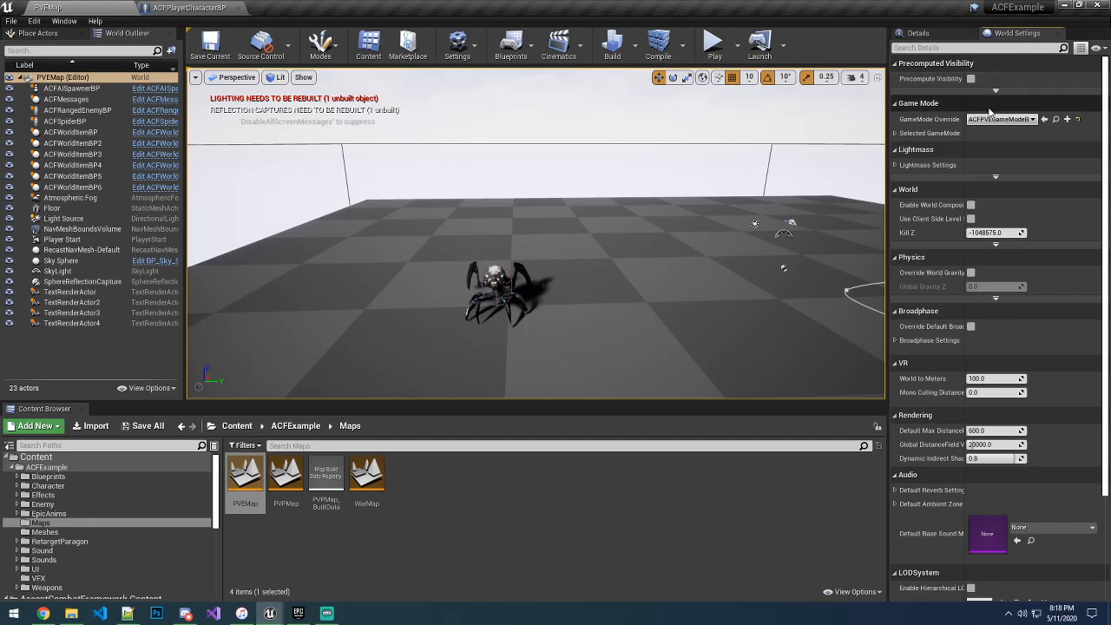
click(1015, 133)
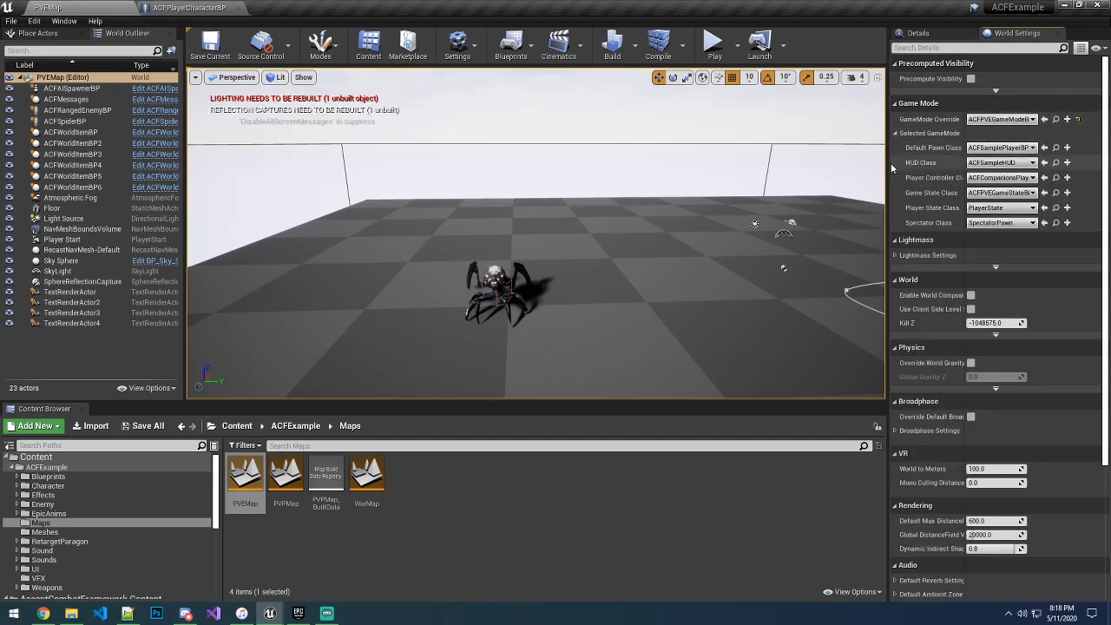
drag(887, 168, 801, 165)
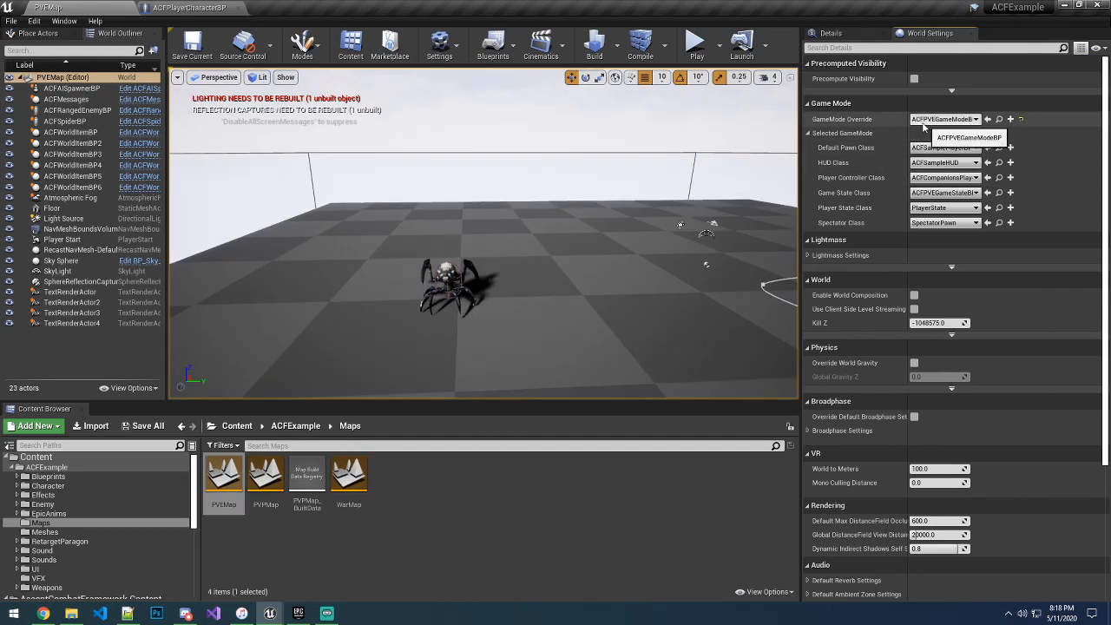
- Locate the ACFPVEGameModeBP override asset in the Content Browser and turn off Show Plugin Content
click(988, 120)
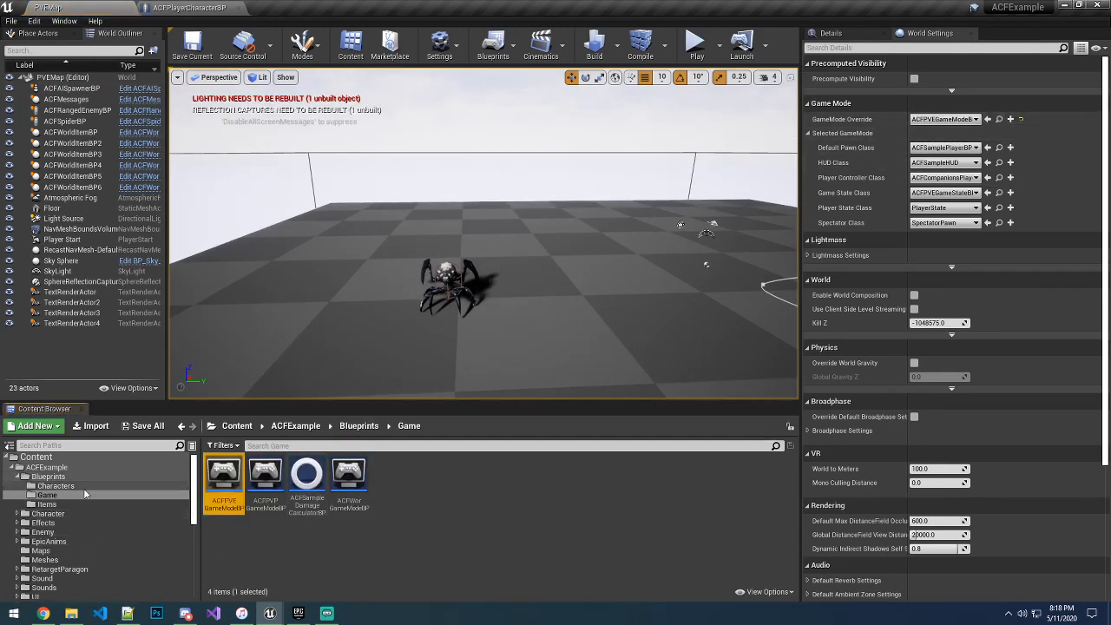
scroll(97, 544, down, 5)
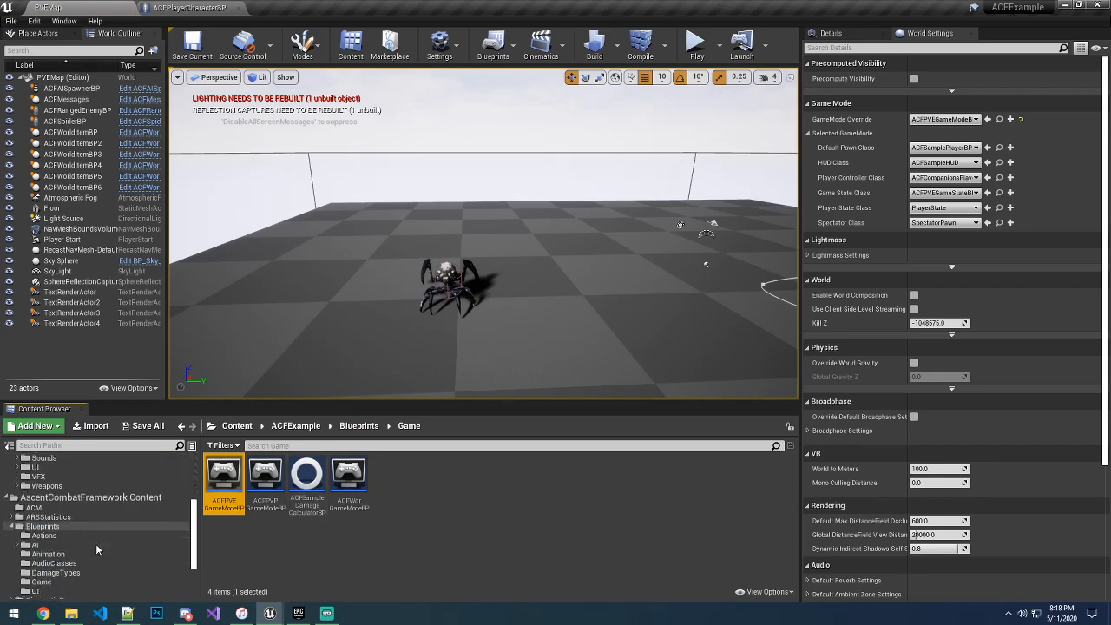
click(90, 497)
click(766, 591)
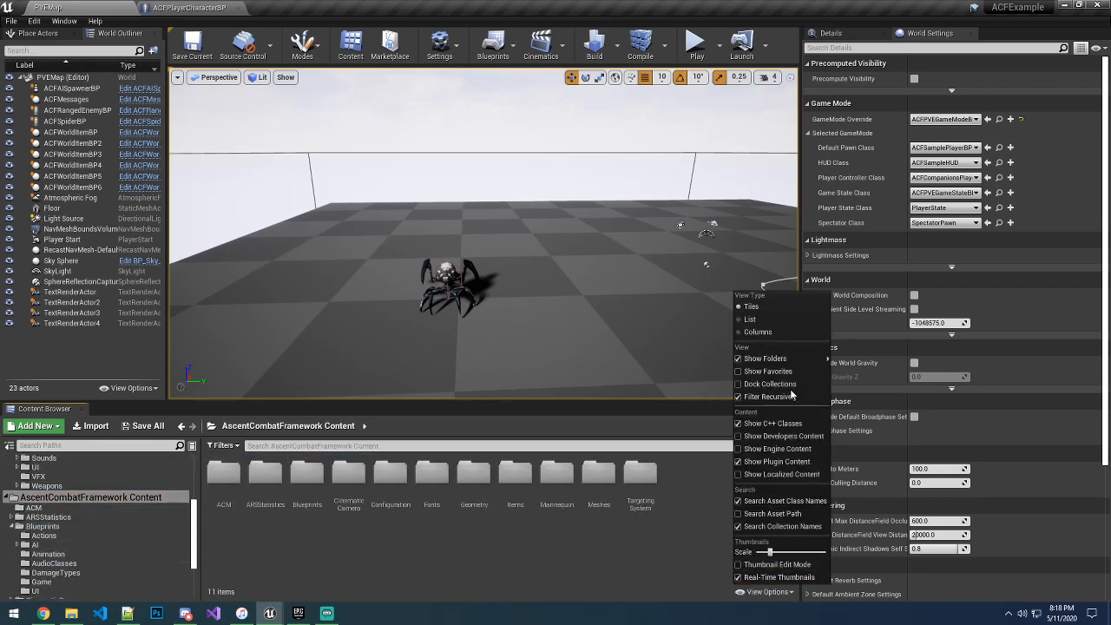
click(768, 462)
click(765, 462)
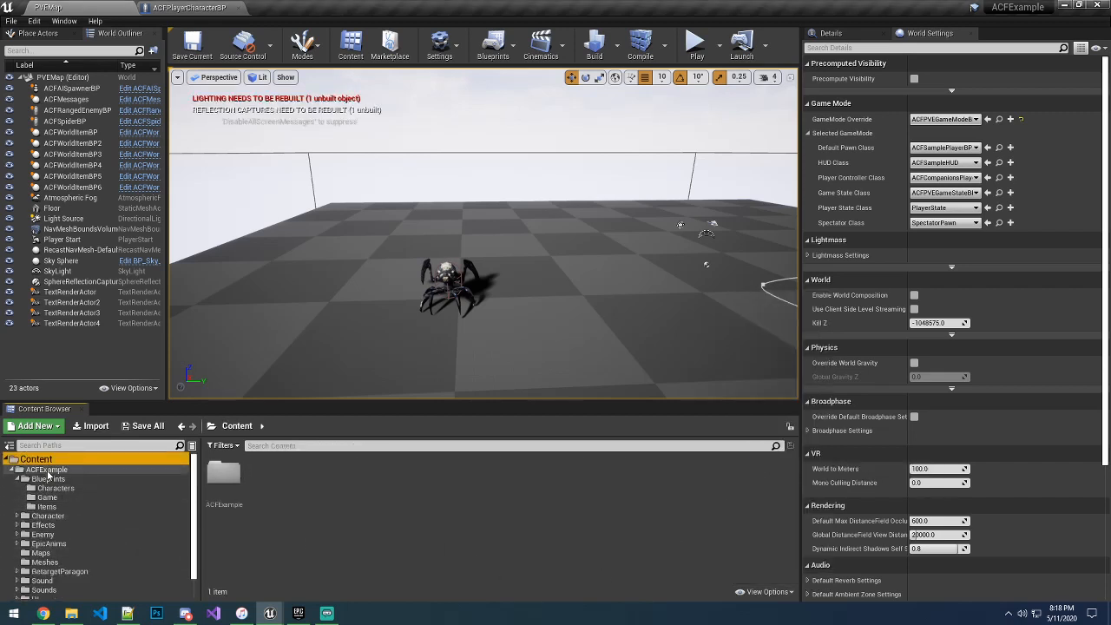
- Locate the game mode override and Default Pawn Class assets in the Content Browser and open ACFSamplePlayerBP
click(999, 119)
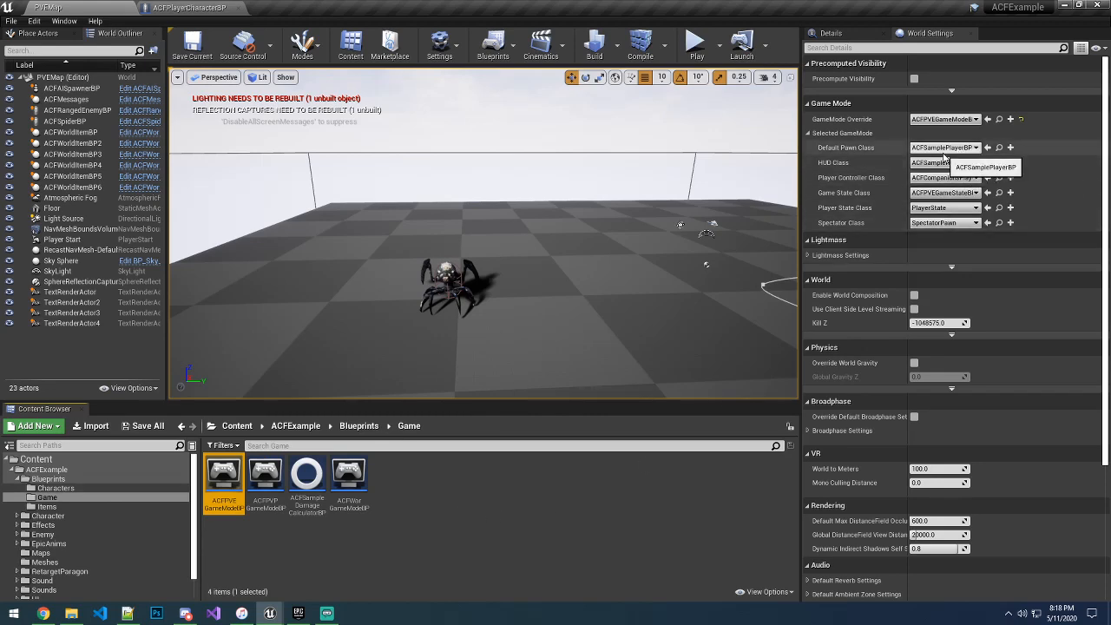
click(999, 147)
double_click(517, 488)
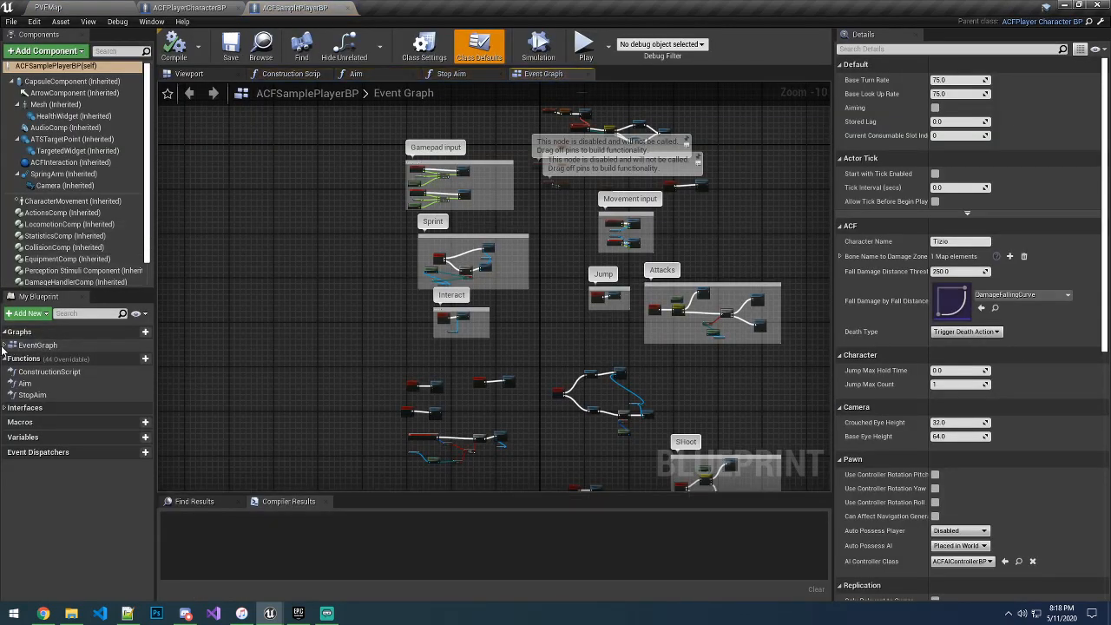
- Expand the EventGraph entry list of ACFSamplePlayerBP and examine its input, sprint, interact, jump and attack node groups
click(5, 345)
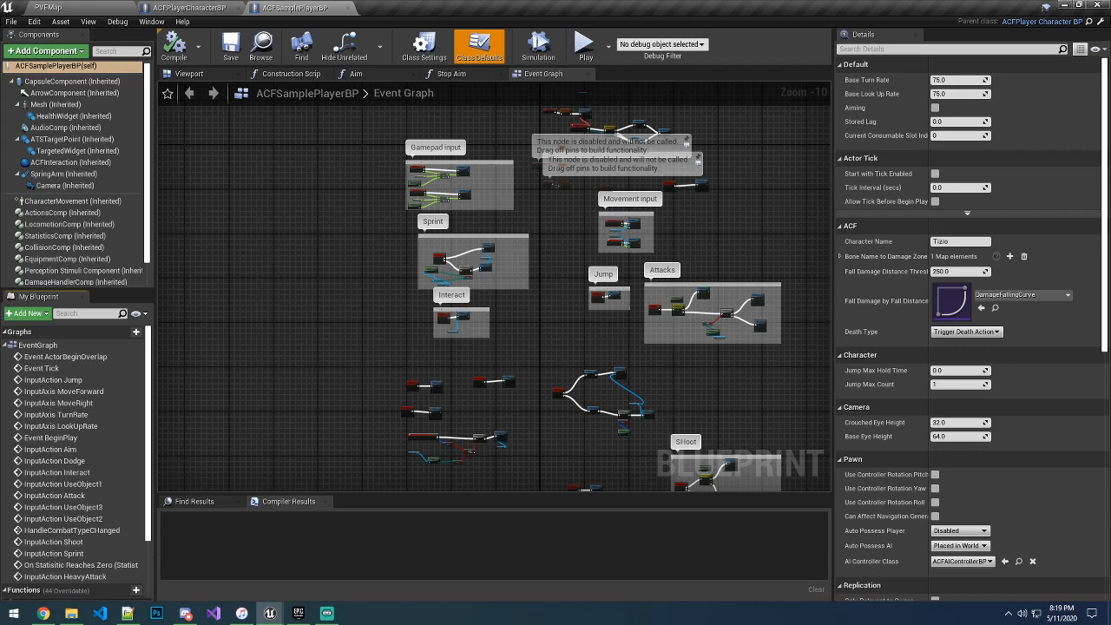
right_drag(362, 112, 328, 230)
right_drag(375, 386, 318, 292)
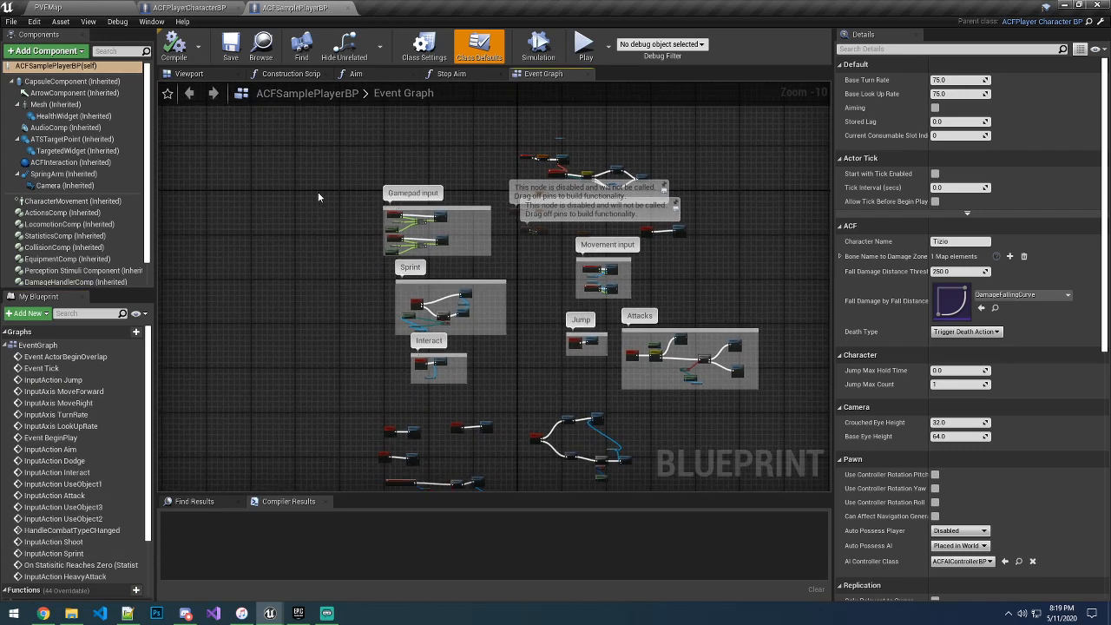
drag(278, 162, 620, 457)
click(304, 315)
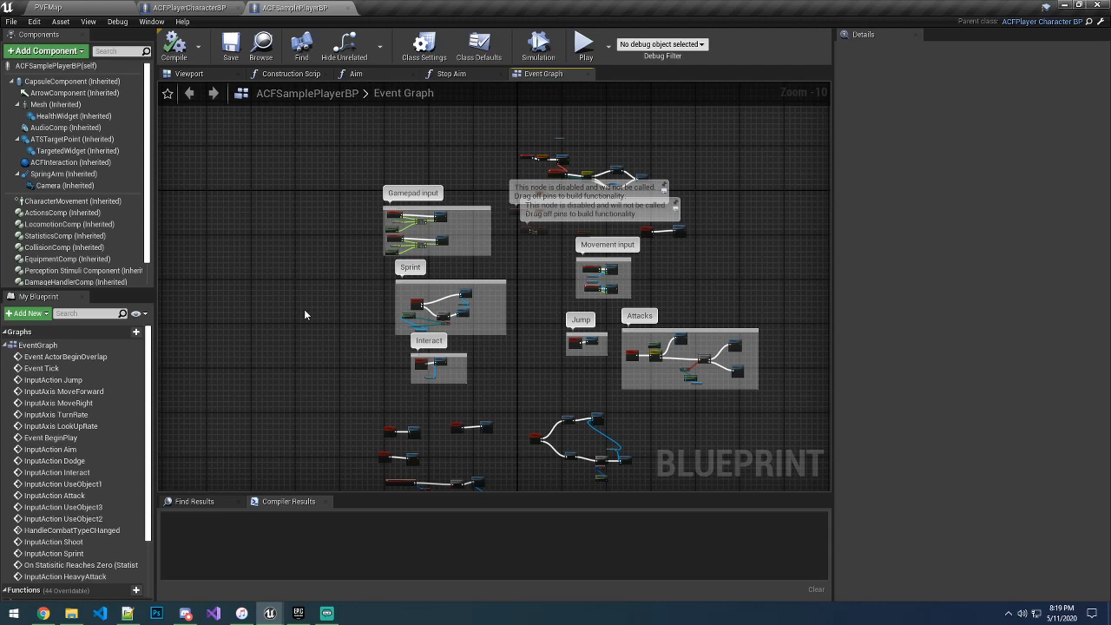
- Return to the PVEMap level editor and start migrating the whole Content folder, accepting all assets in the Asset Report
click(186, 8)
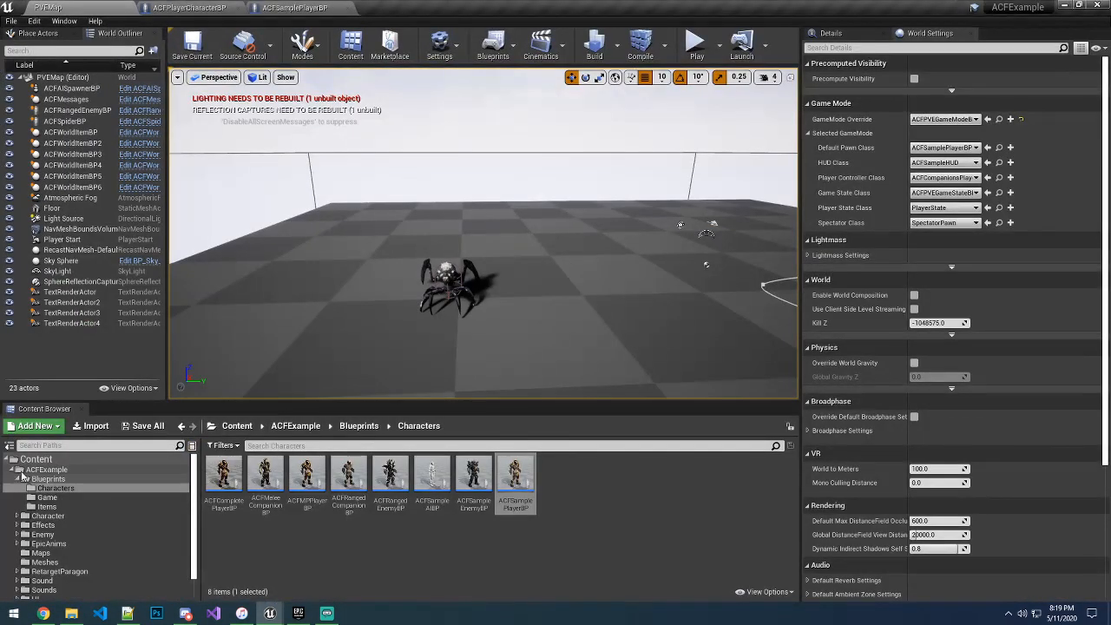
click(20, 473)
right_click(28, 470)
click(26, 460)
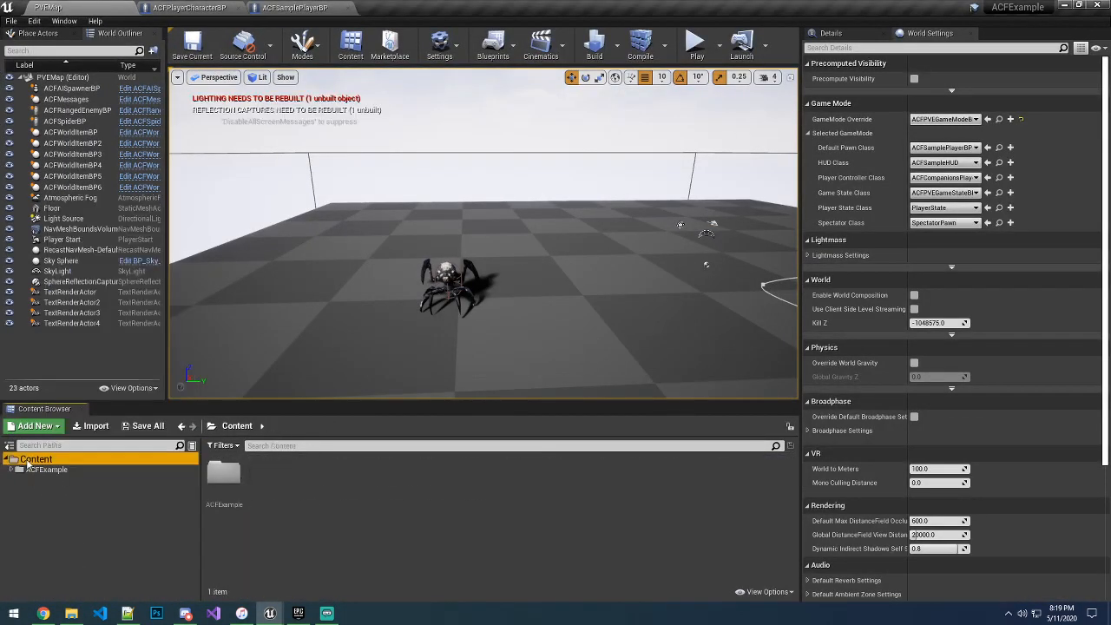
right_click(26, 461)
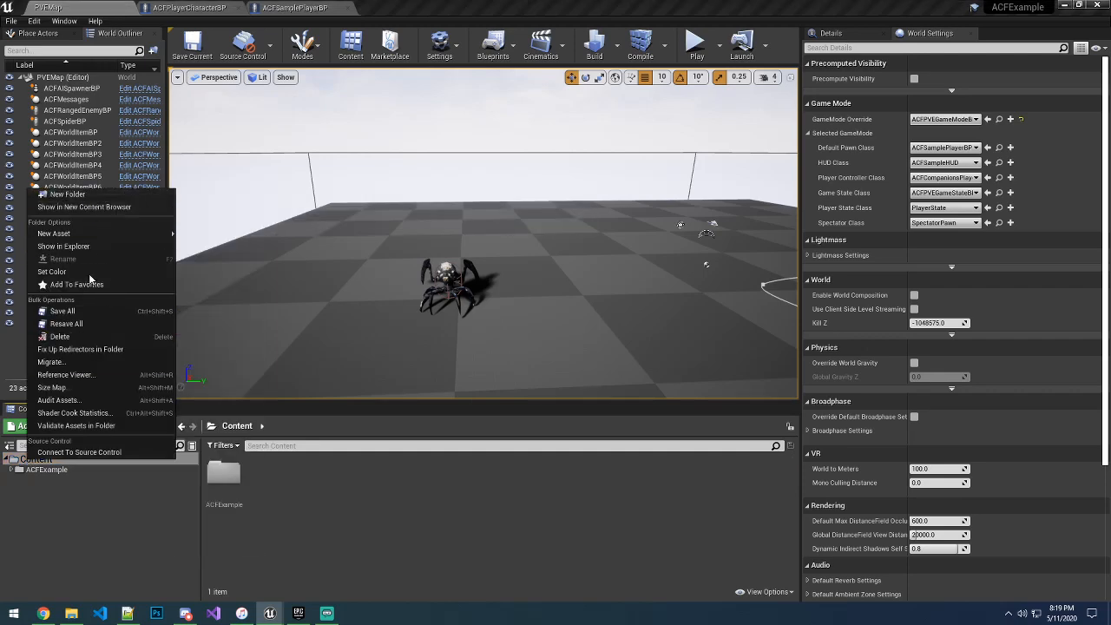
click(75, 363)
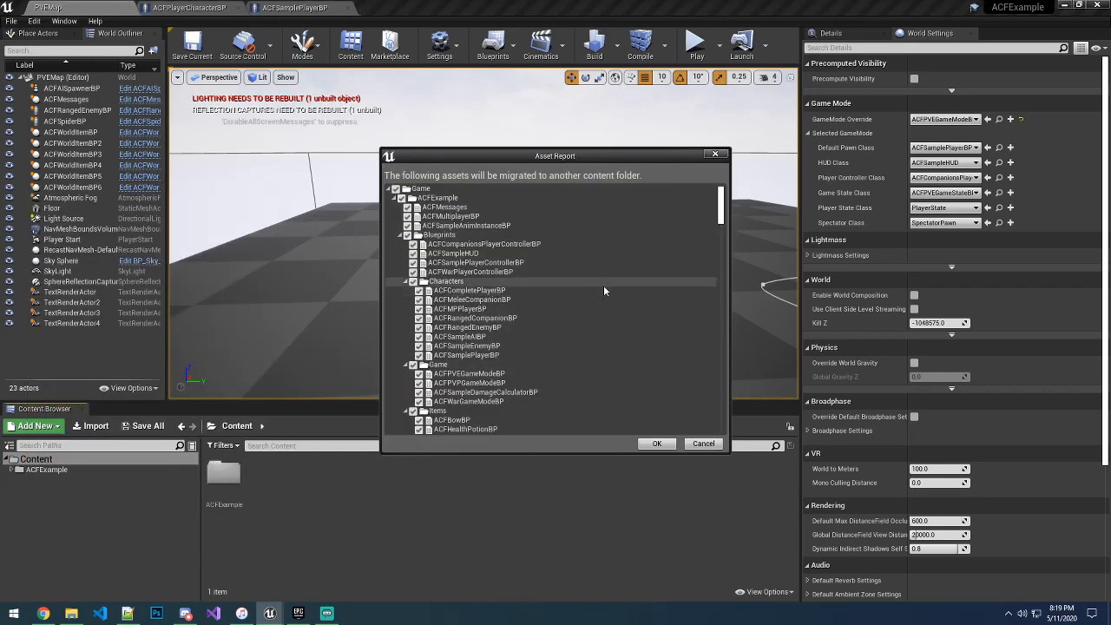
click(648, 447)
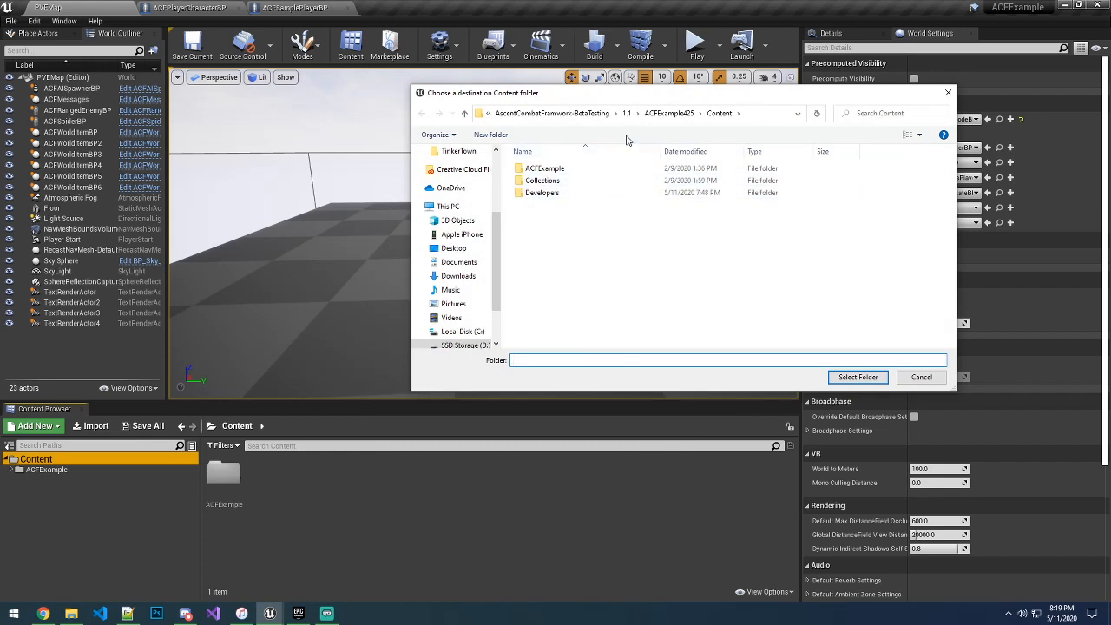
- Choose the Content folder of ACF_MigrationTest in Unreal Projects on SSD Storage (D:) as the destination and run the migration
click(464, 346)
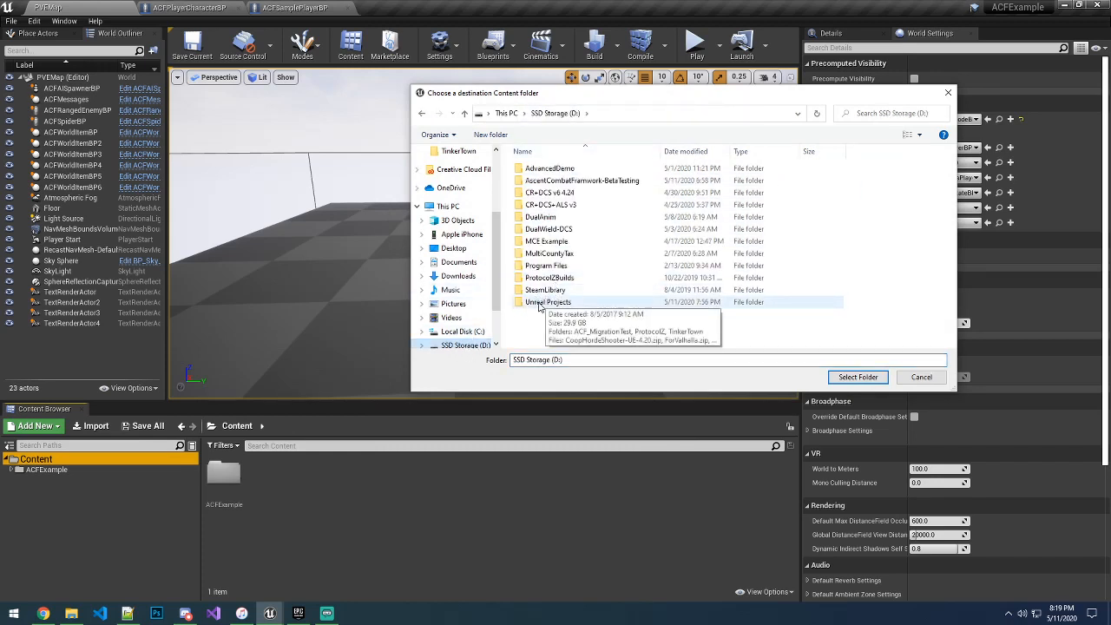
double_click(540, 303)
double_click(545, 168)
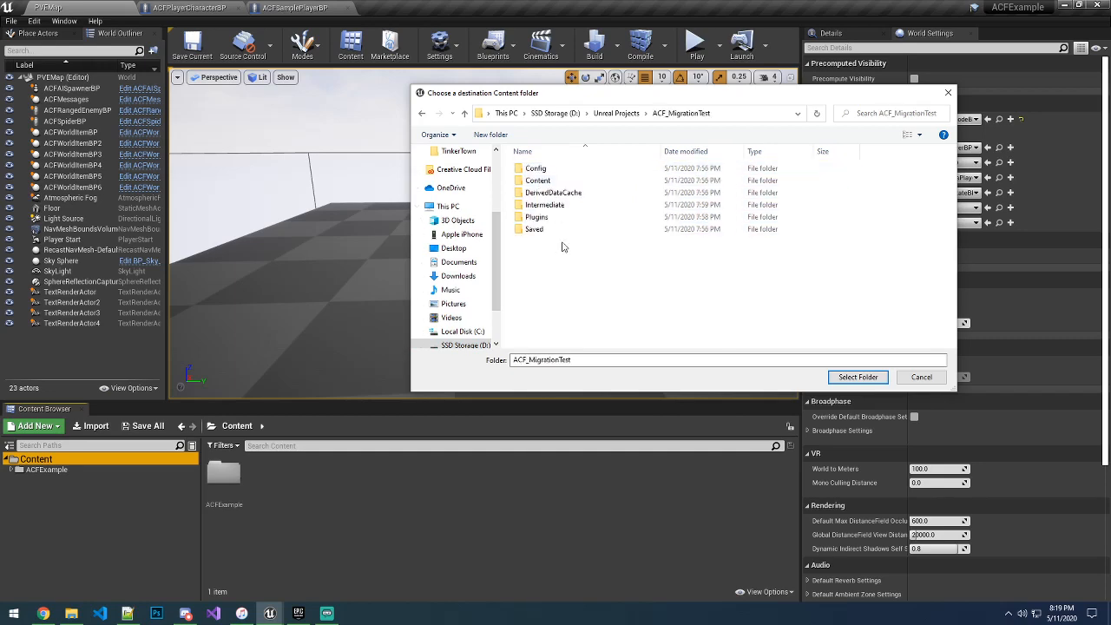
double_click(545, 181)
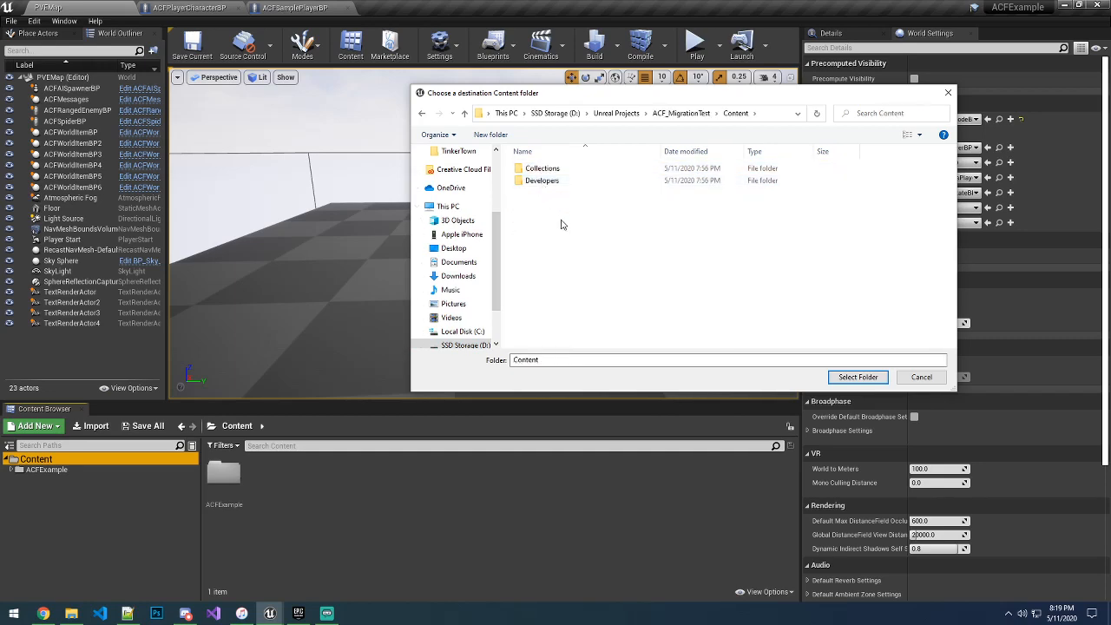
click(840, 378)
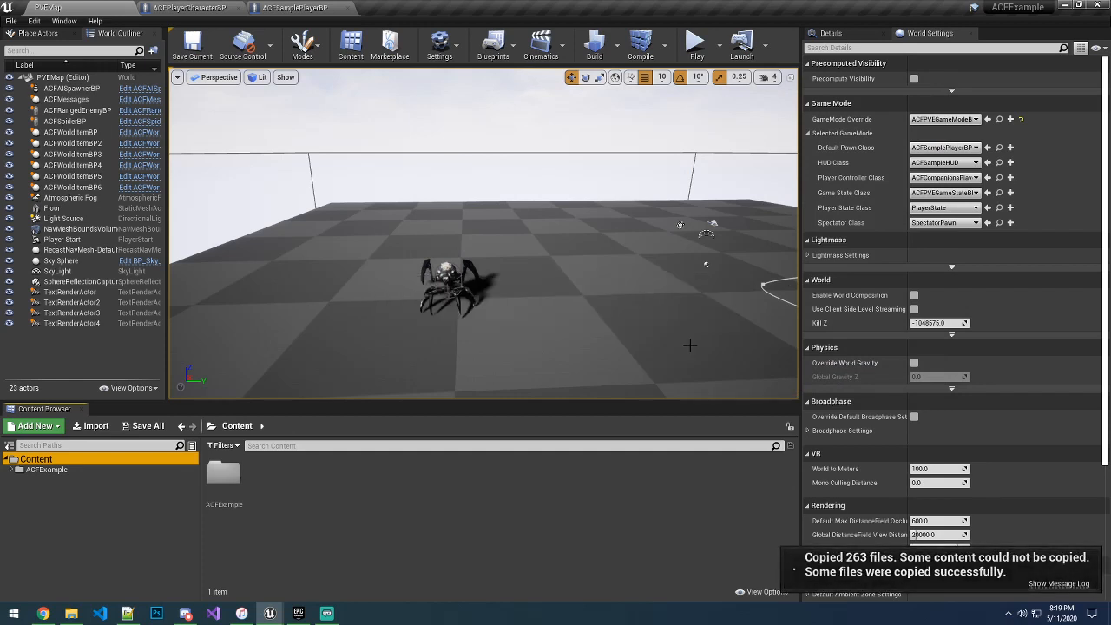
- Review the Copy Errors page of the migration's Message Log and return to the PVEMap level editor
click(1057, 584)
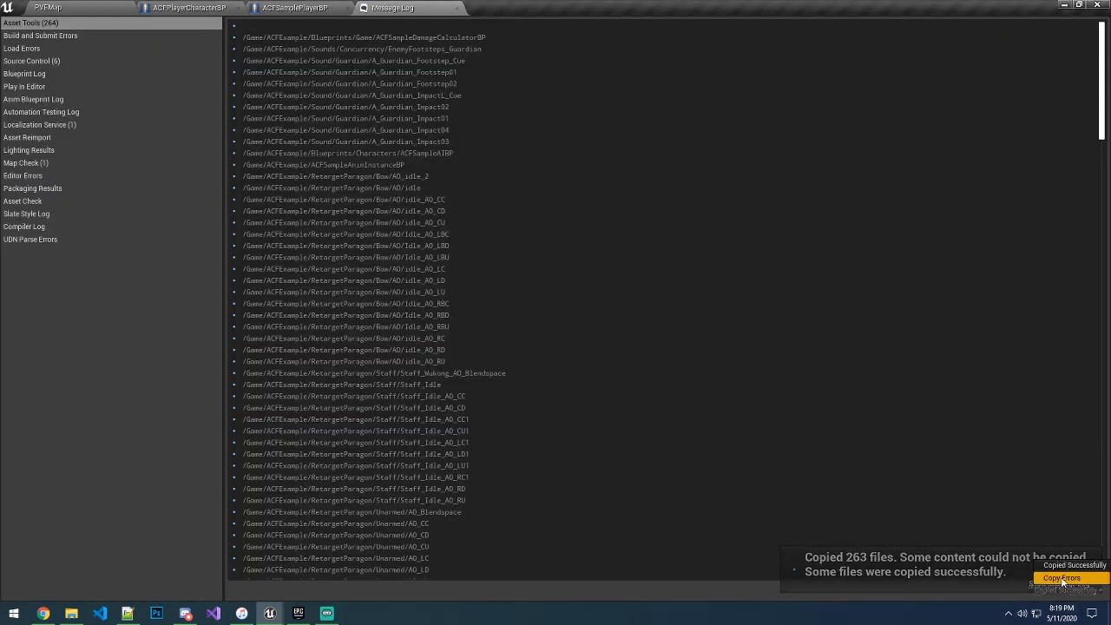
click(1059, 584)
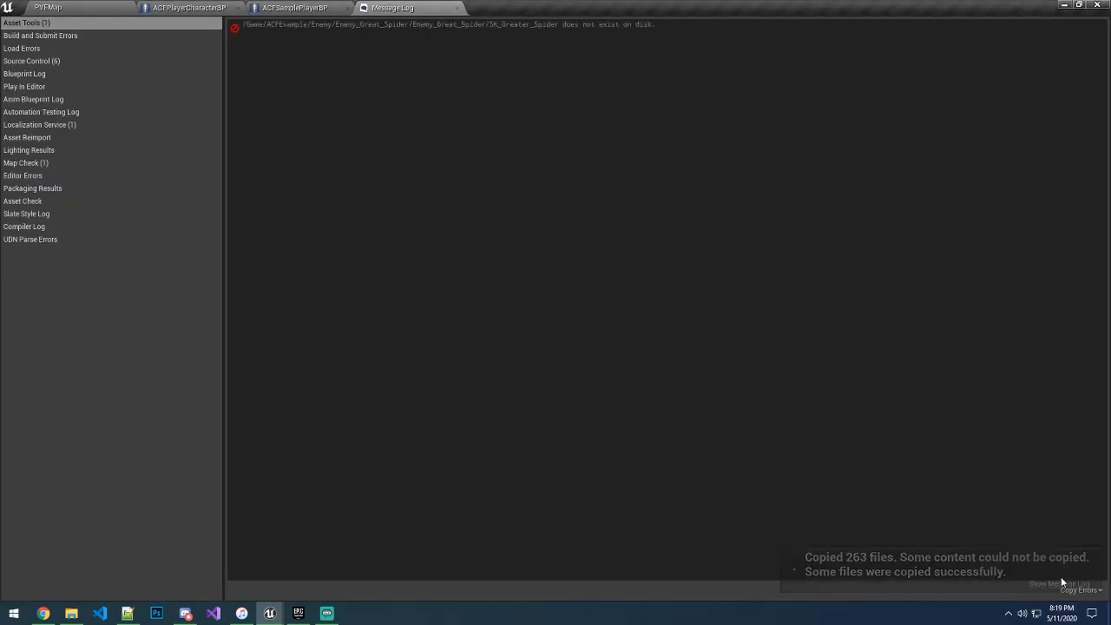
click(424, 28)
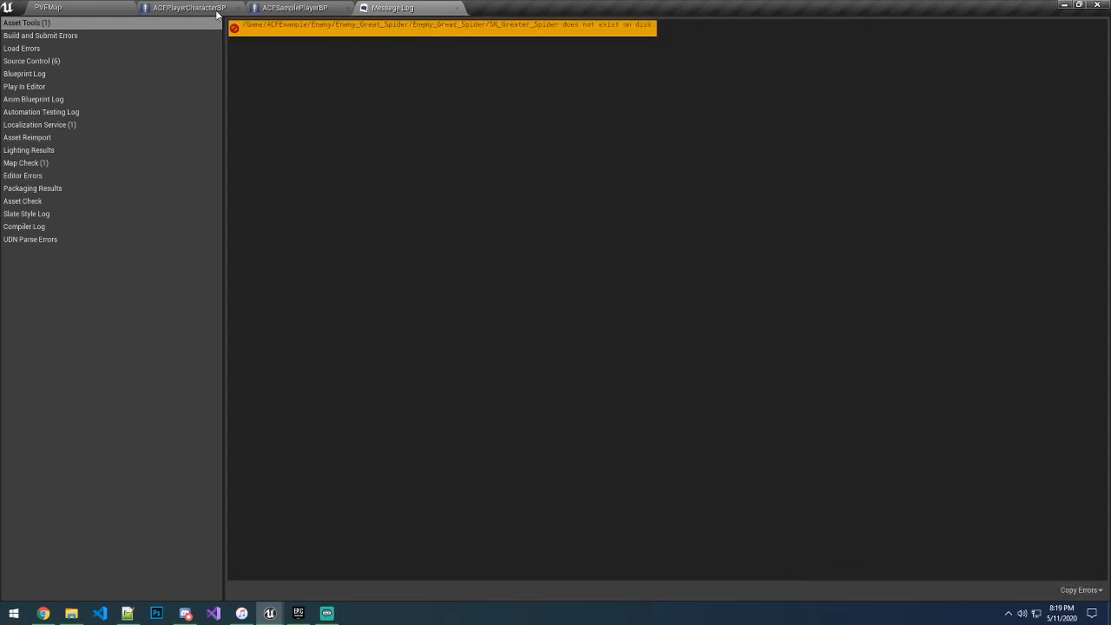
click(83, 6)
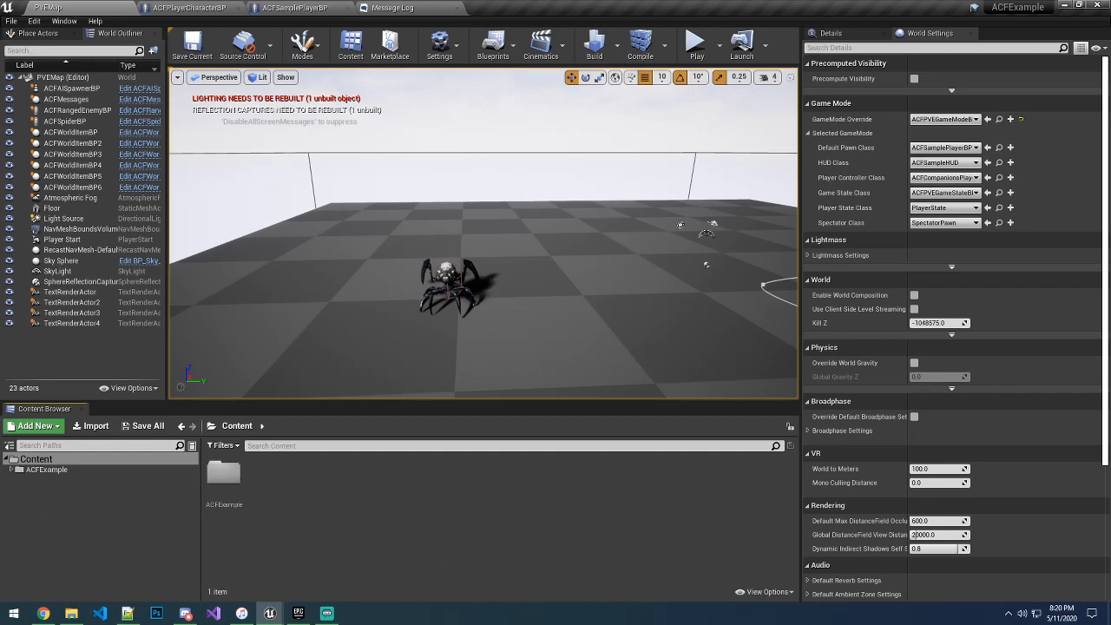
- Playtest PVEMap by picking up the ACFBow and ACF Sword and approaching the giant spider, and end the play session
click(46, 470)
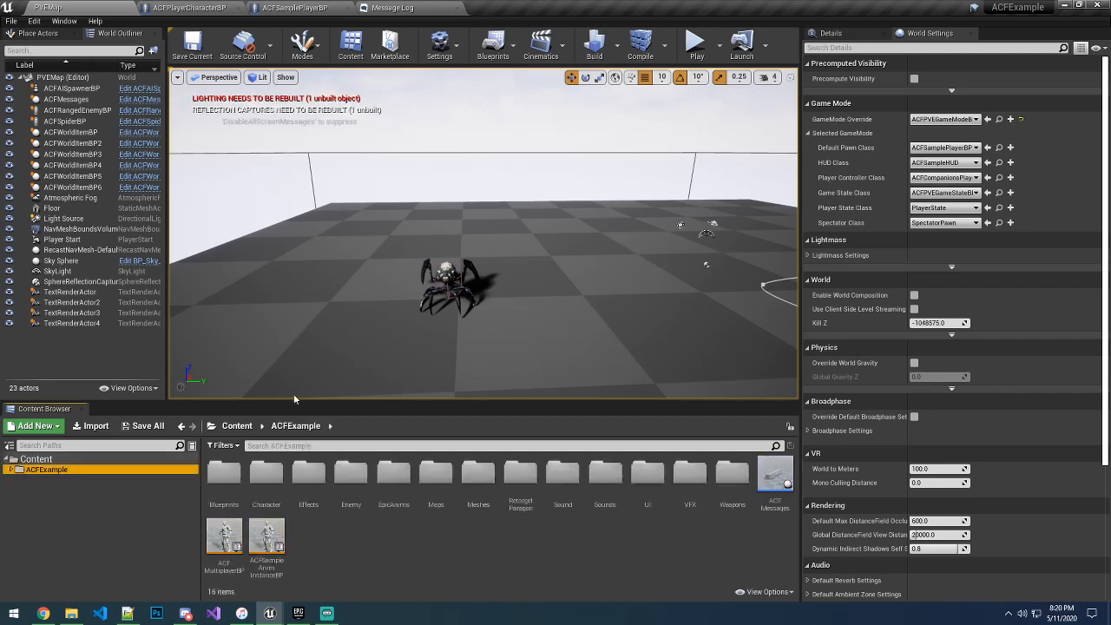
click(694, 45)
key(w)
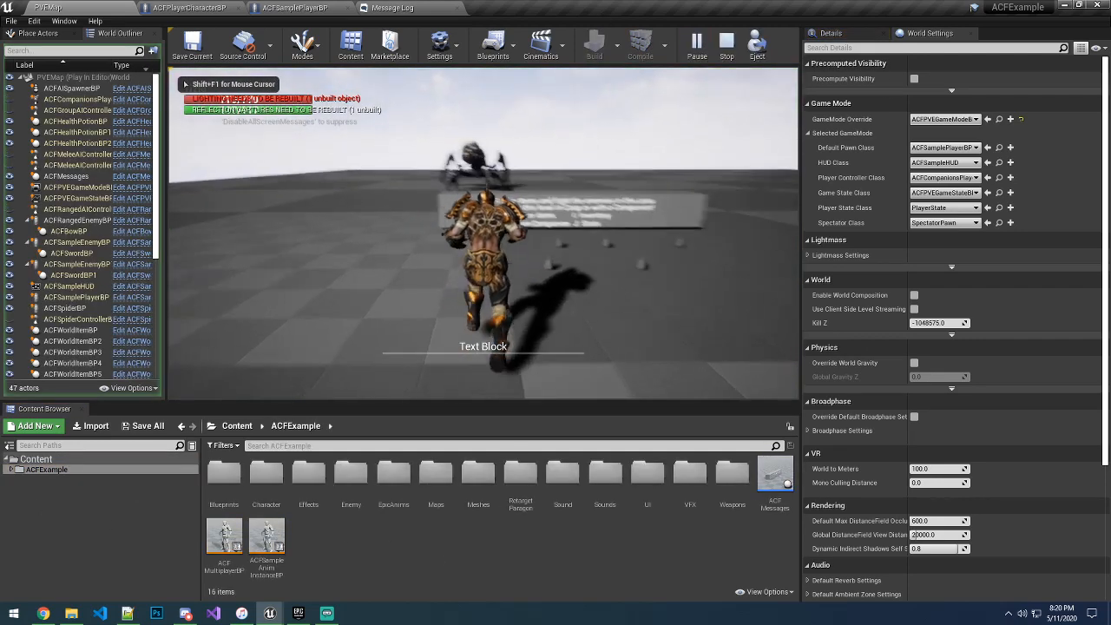
key(e)
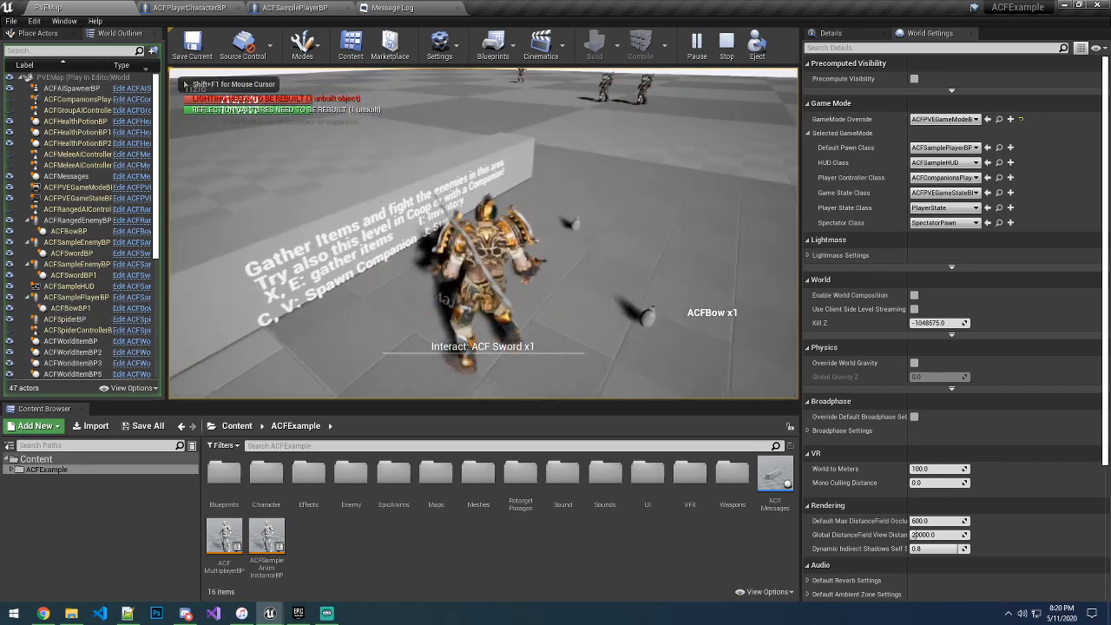
key(e)
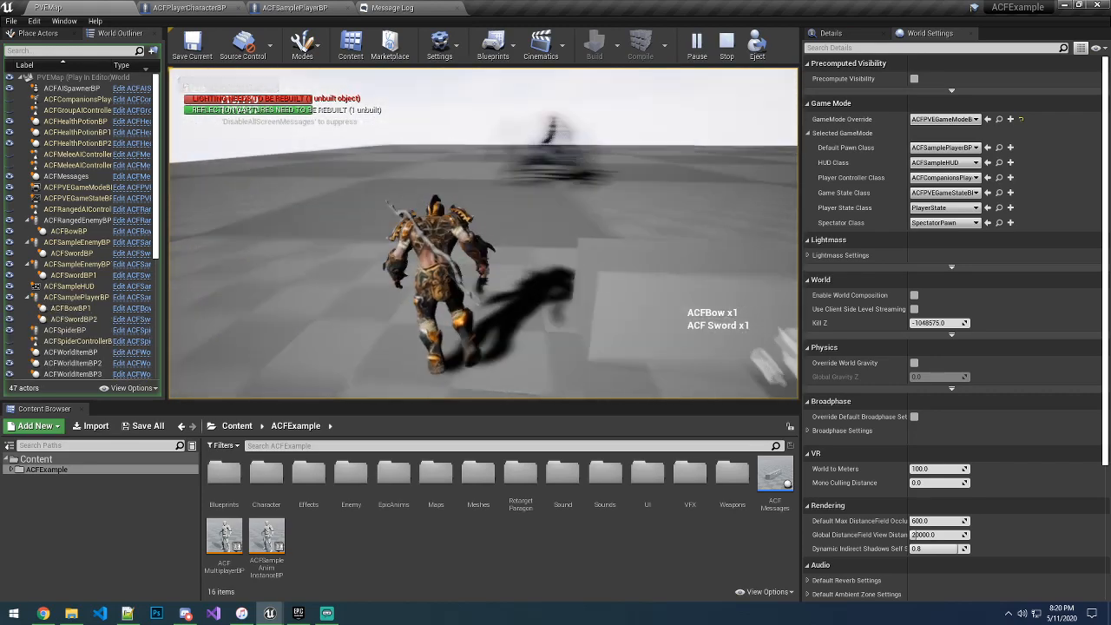
key(w)
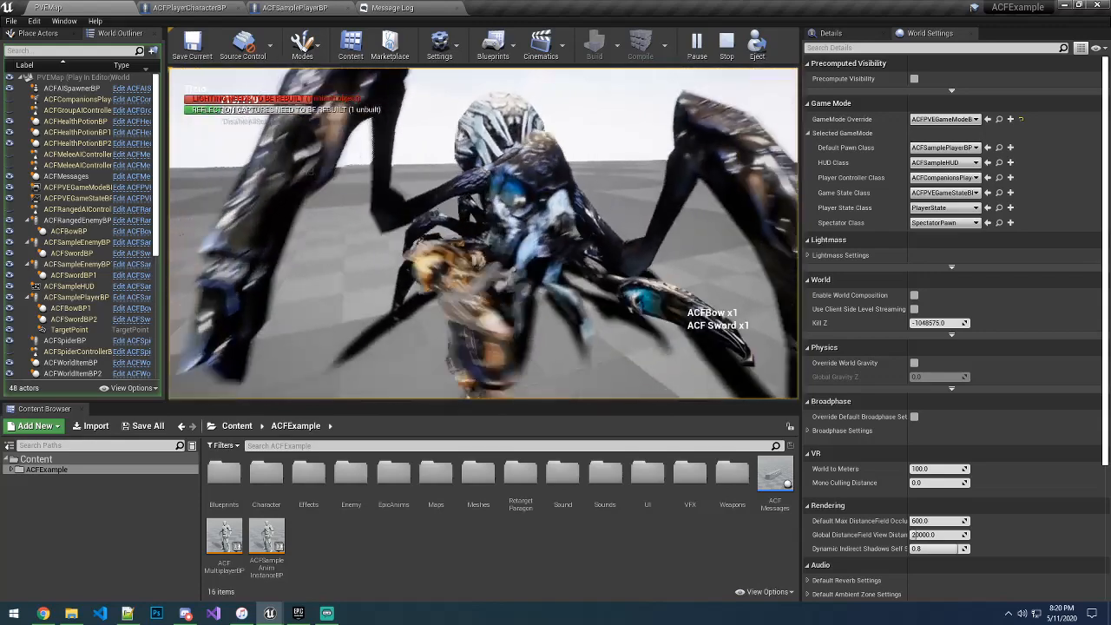
key(Escape)
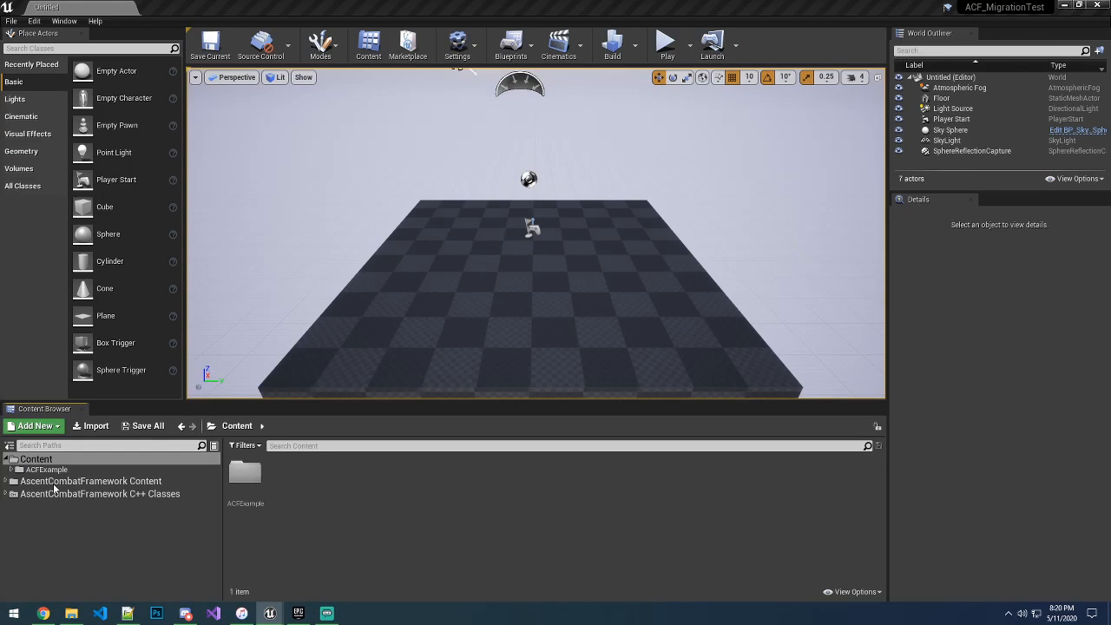
- Open the migrated ACFExample folder in ACF_MigrationTest, and close the blueprint and Message Log tabs in the ACFExample project
double_click(44, 470)
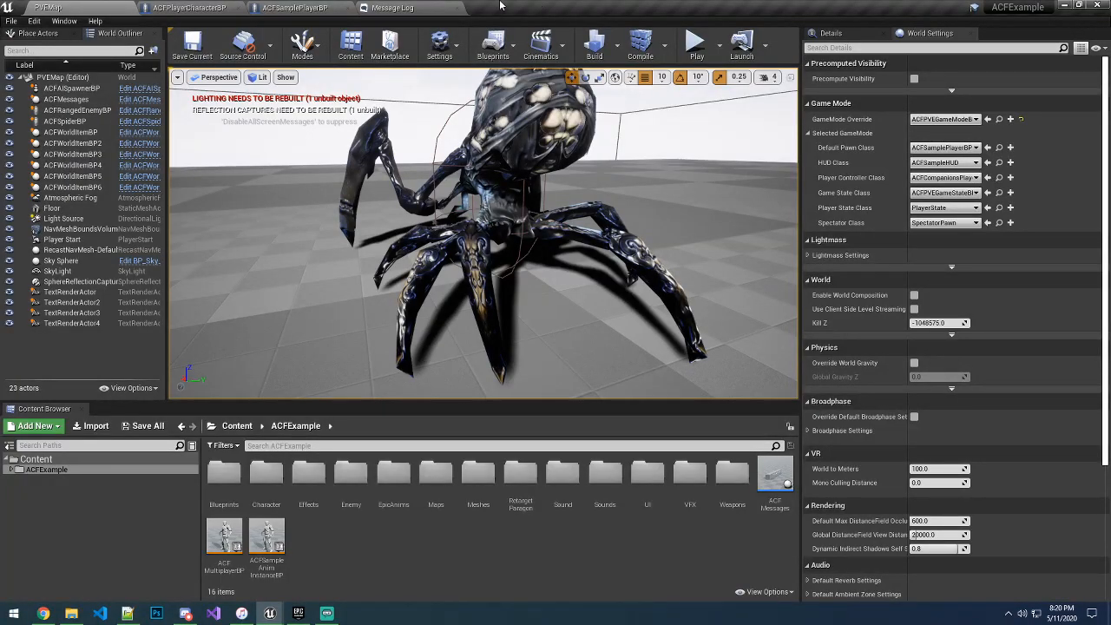
click(238, 8)
click(238, 8)
click(238, 7)
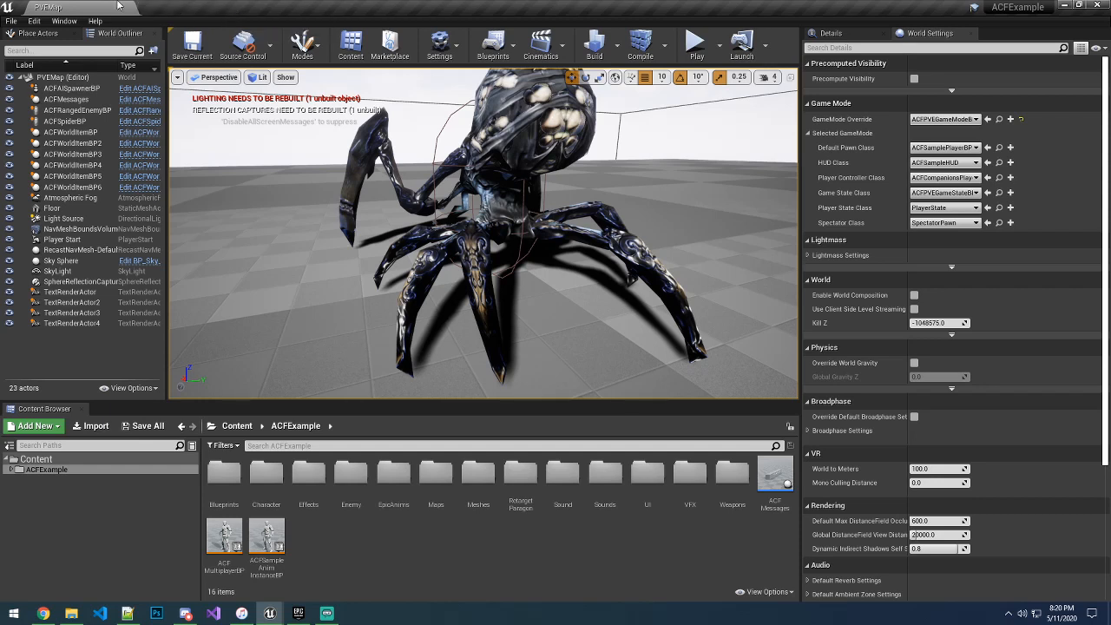
- Export ACFExample's engine Input settings as a config file to the ACFINIS folder
click(34, 21)
click(70, 185)
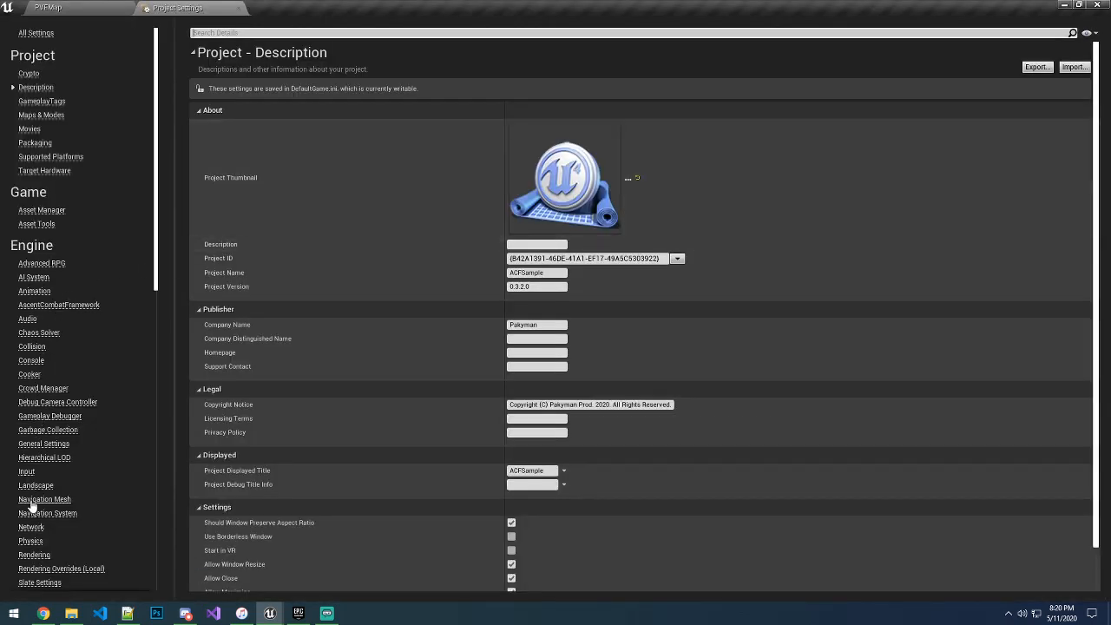
click(31, 471)
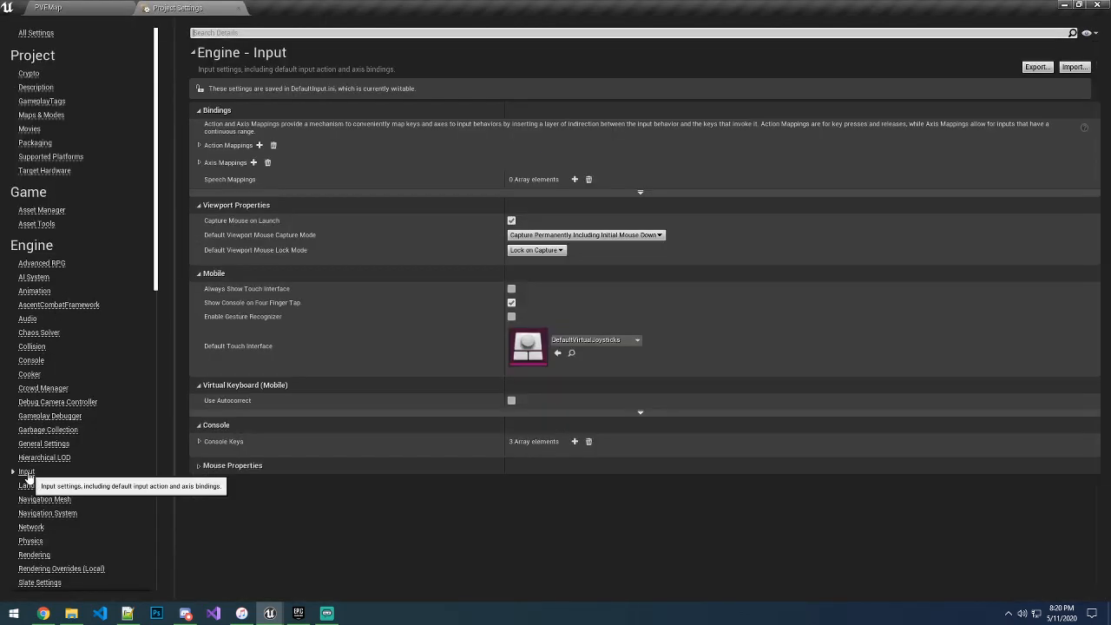
click(1037, 67)
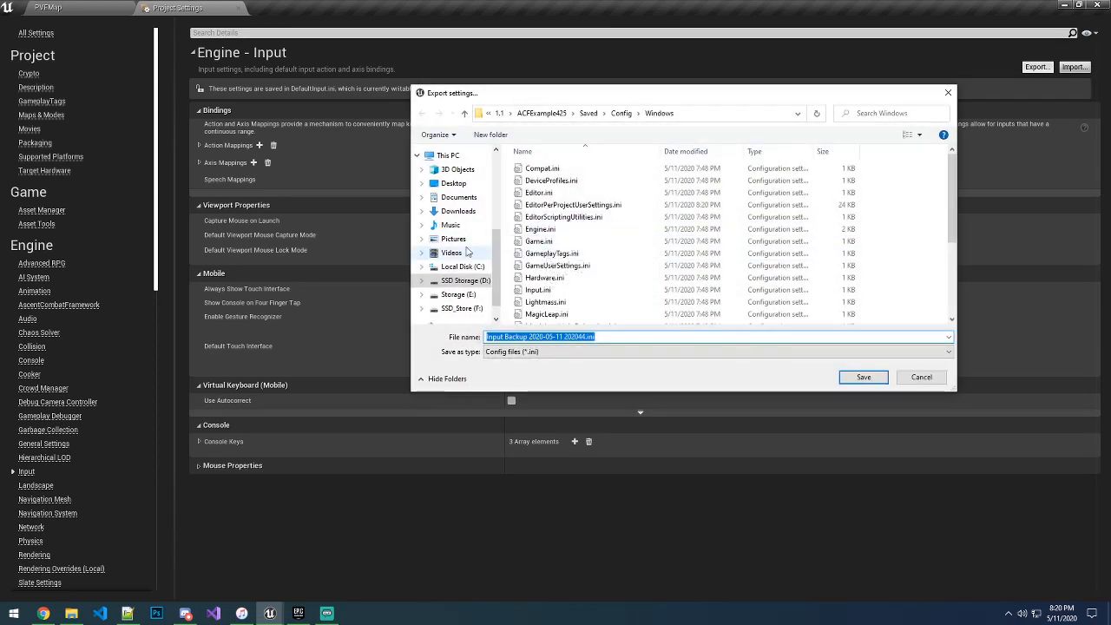
scroll(463, 230, up, 5)
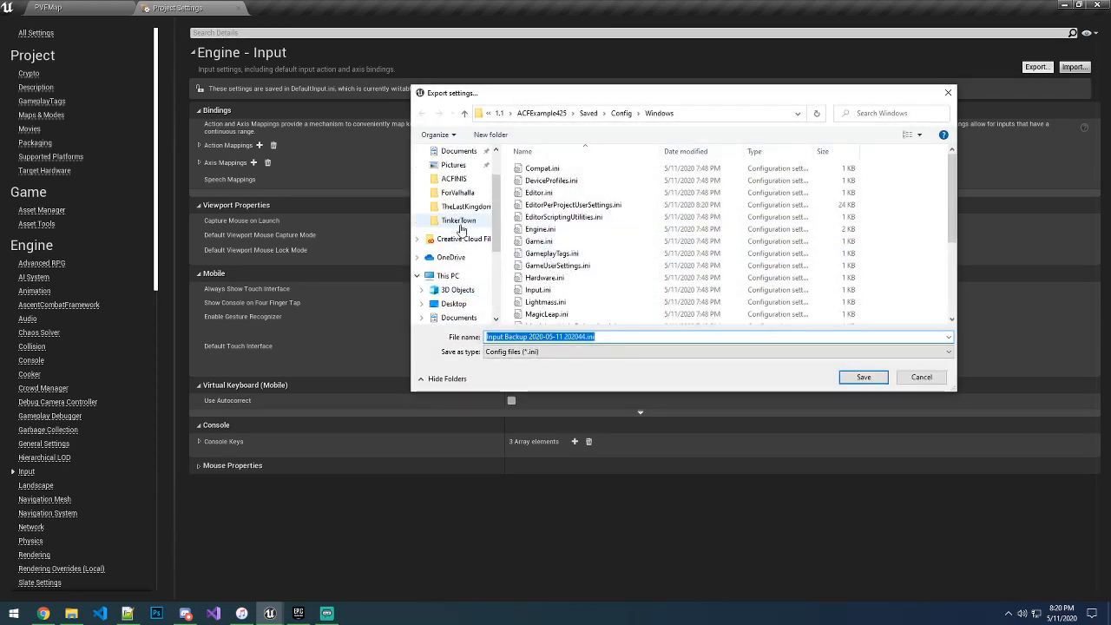
scroll(463, 230, up, 1)
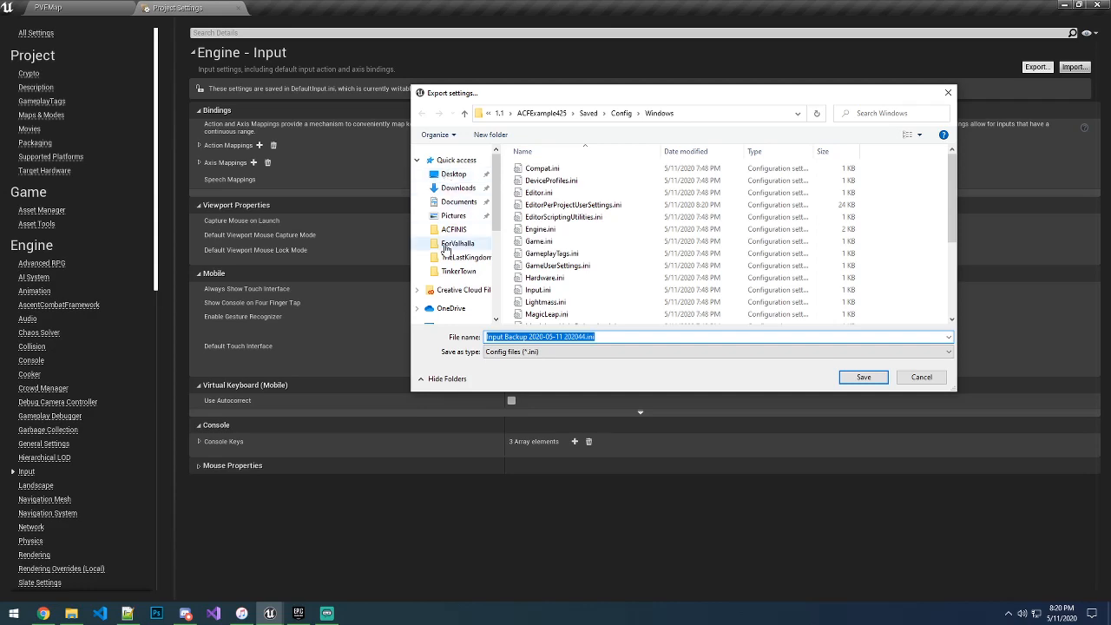
click(452, 230)
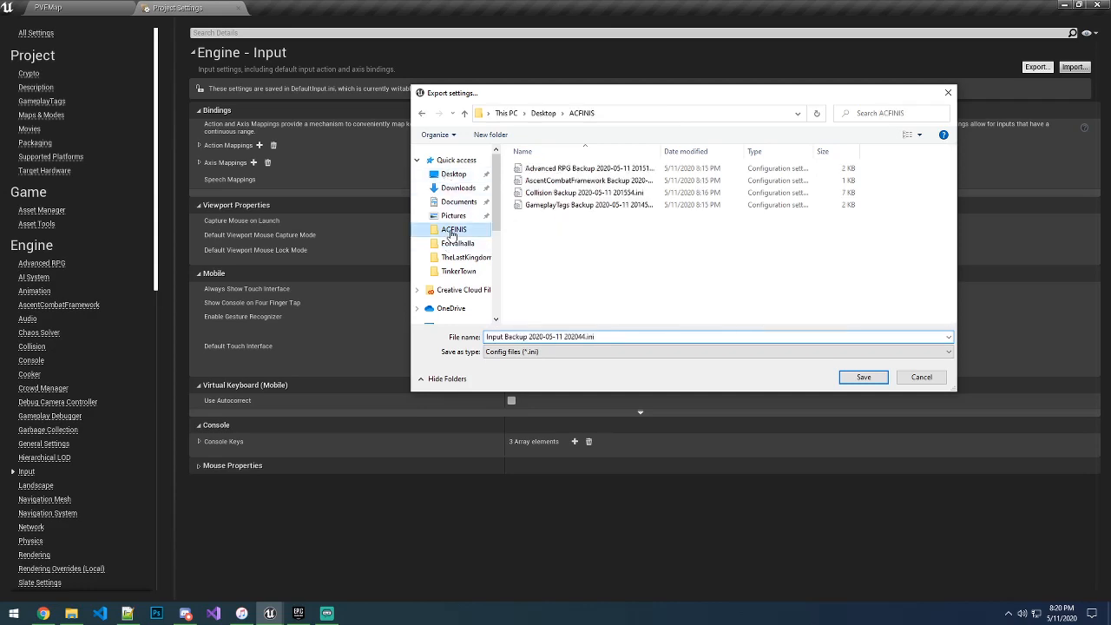
click(848, 379)
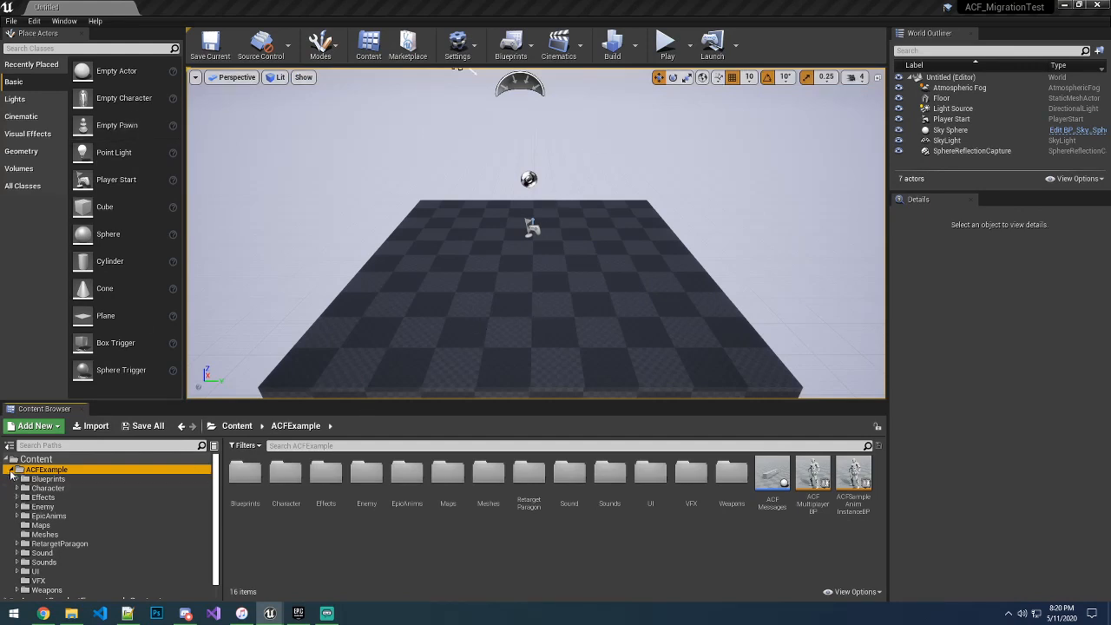
- Collapse the ACFExample folder in ACF_MigrationTest's content tree and delete the Floor from the untitled level
click(11, 471)
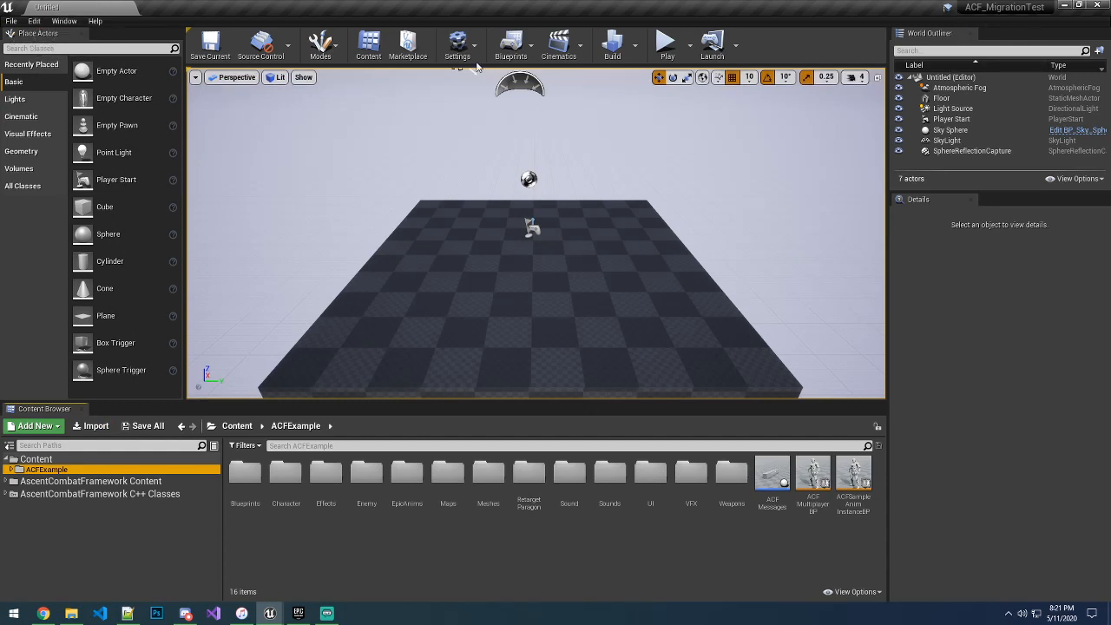
click(523, 307)
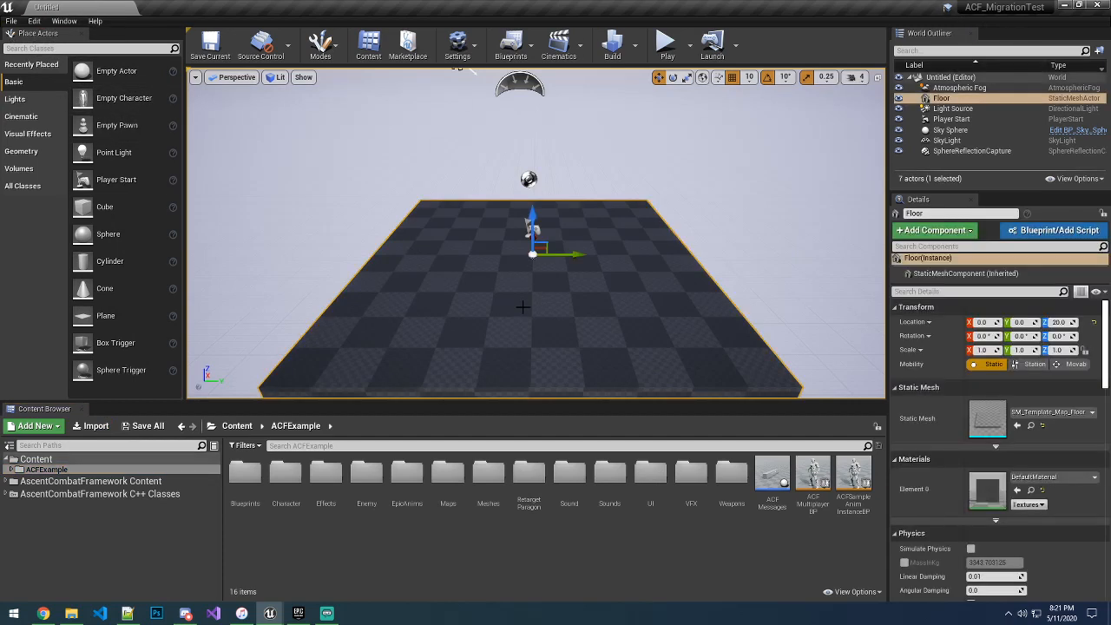
key(Delete)
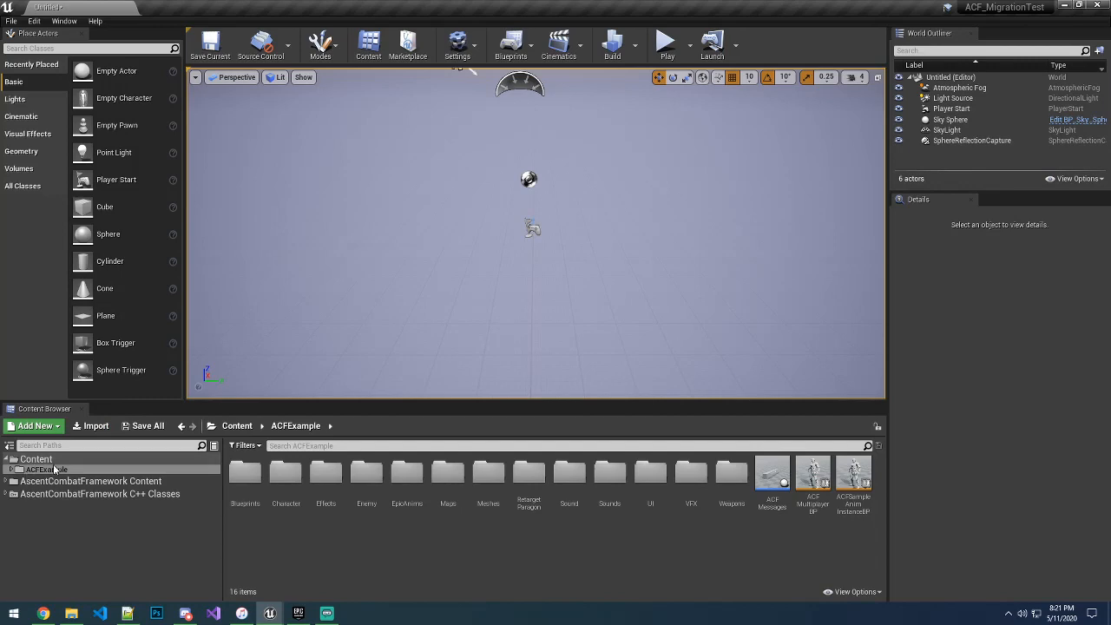
- Check whether the AscentCombatFramework plugin is enabled among ACF_MigrationTest's installed plugins, and close the plugin list
click(37, 20)
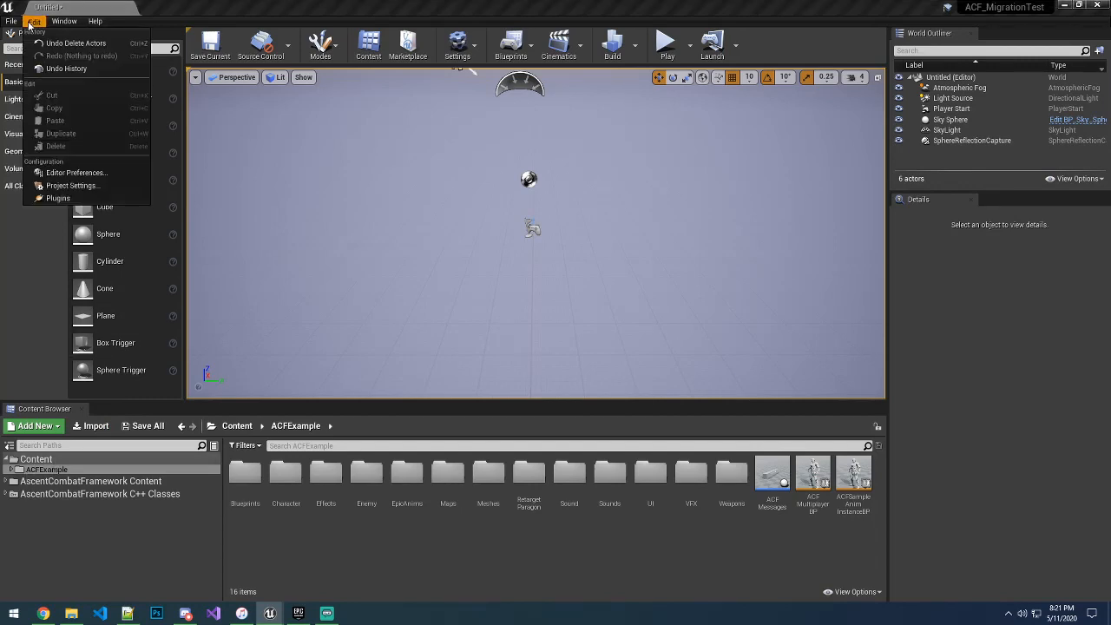
click(80, 197)
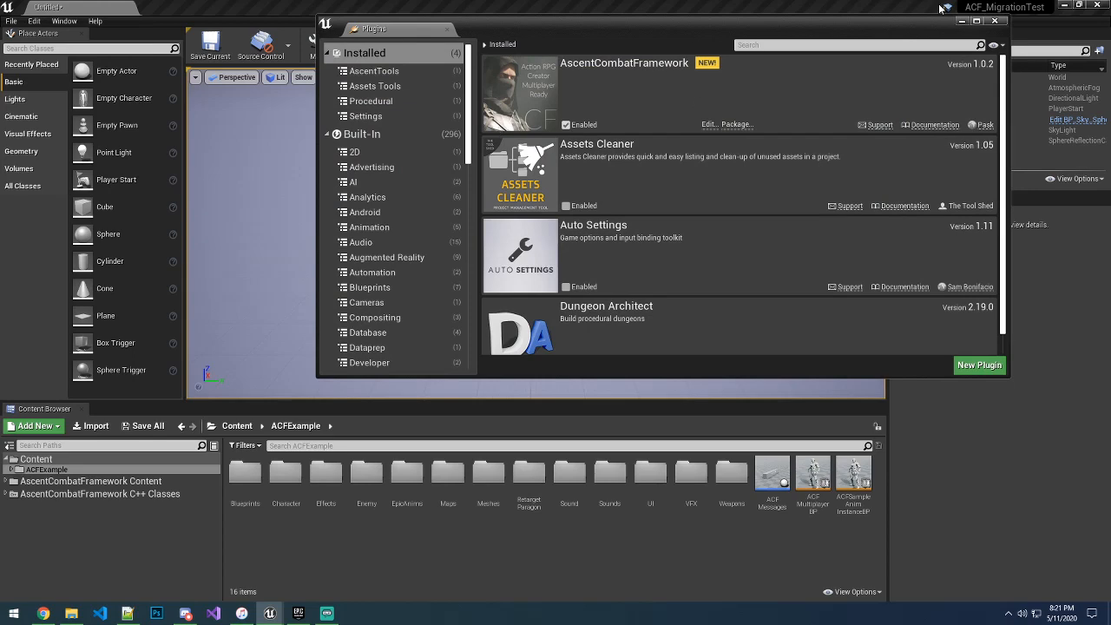
click(995, 20)
- Import GameplayTags Backup 2020-05-11 201454.ini from the ACFINIS folder into ACF_MigrationTest's GameplayTags project settings
click(35, 21)
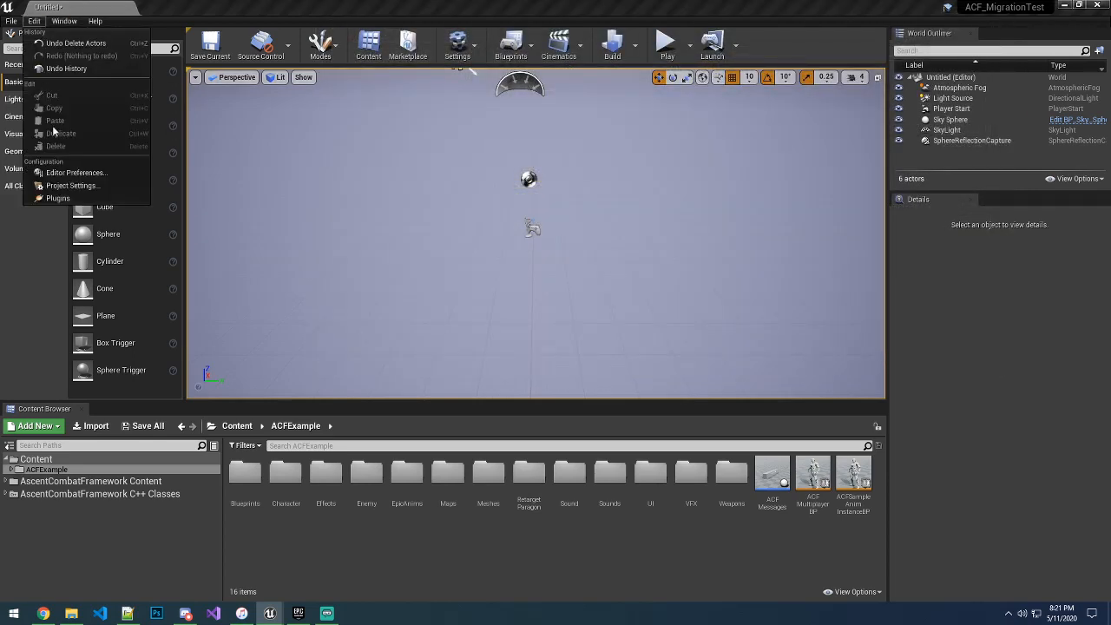
click(52, 181)
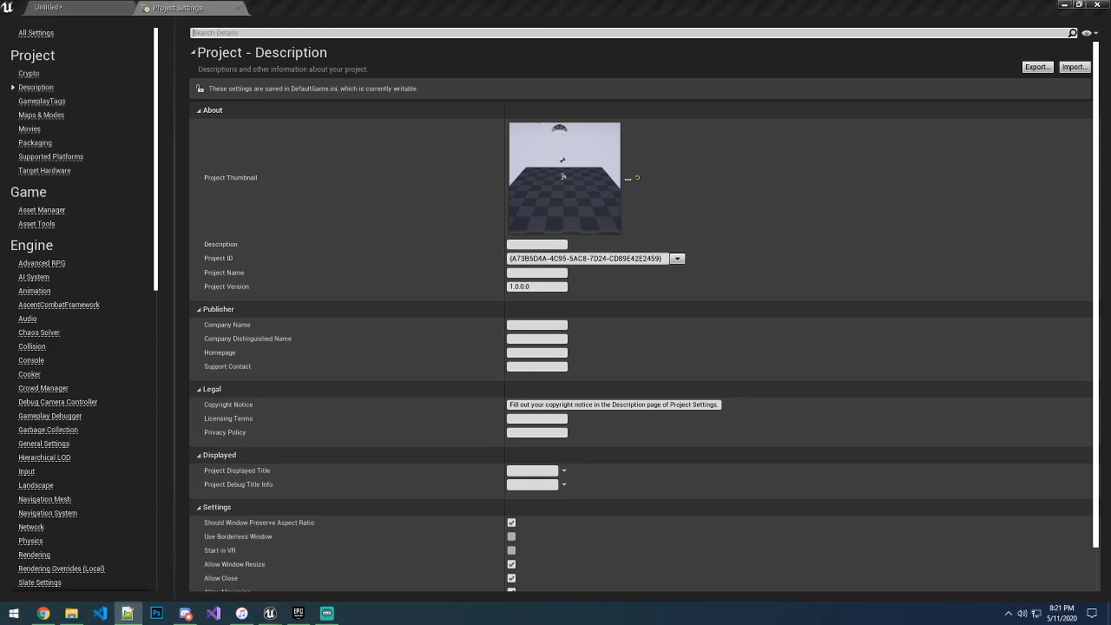
click(38, 103)
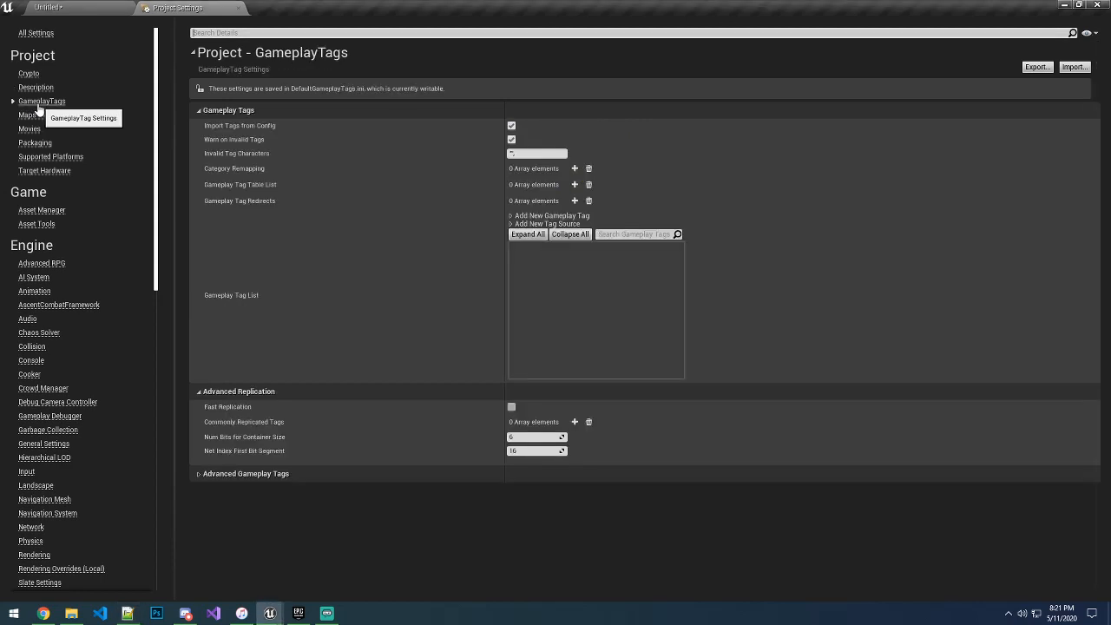
click(1074, 67)
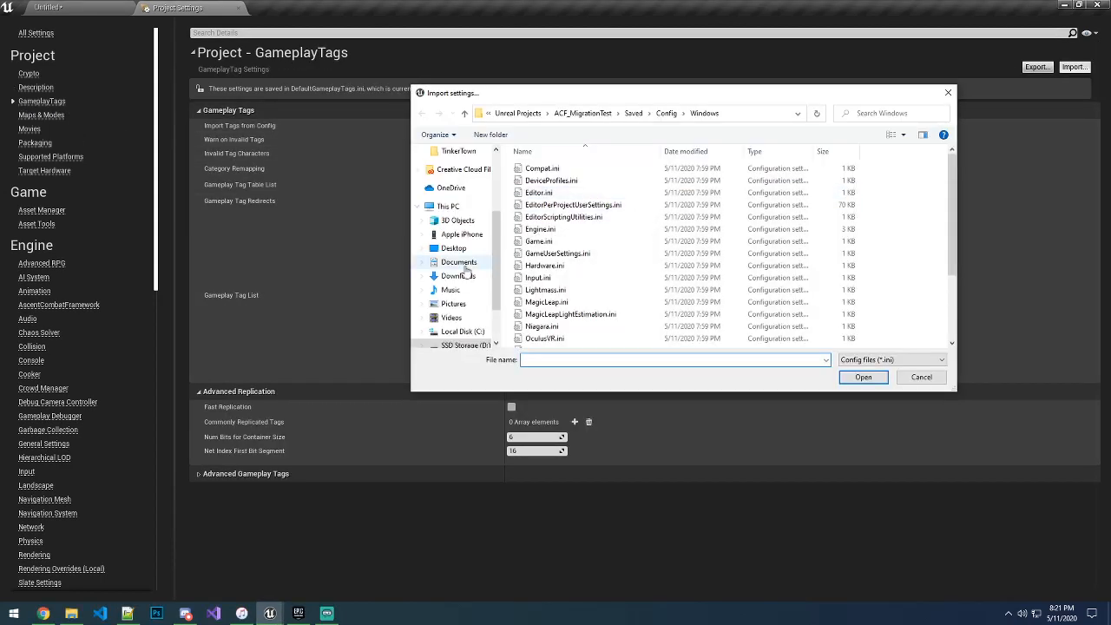
scroll(460, 219, up, 2)
scroll(460, 218, up, 1)
click(453, 192)
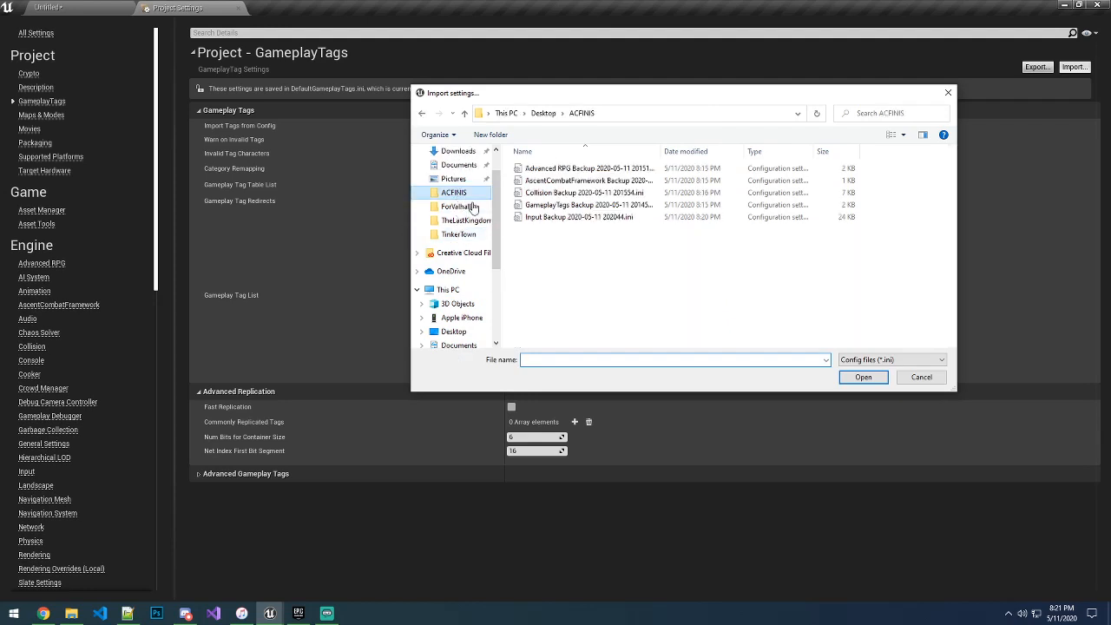
click(578, 206)
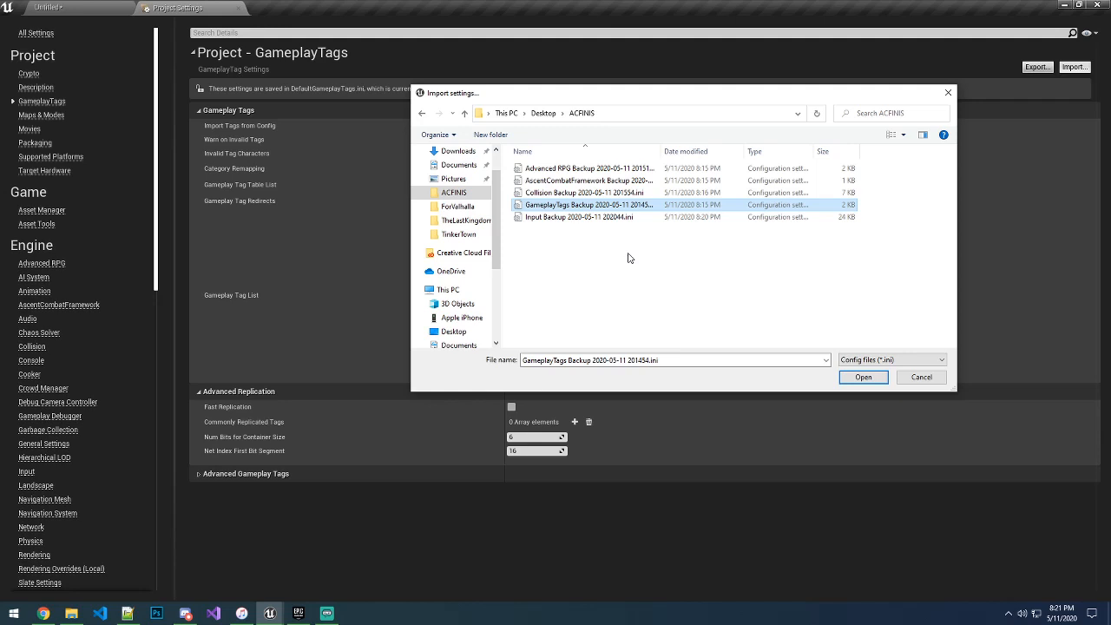
click(861, 377)
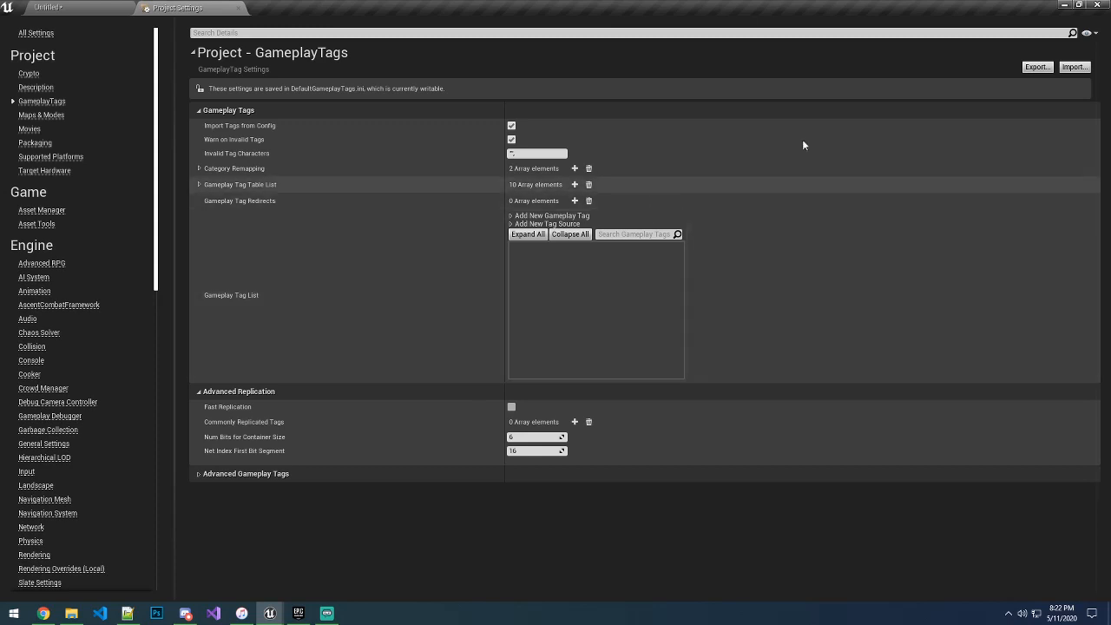
- Restart ACF_MigrationTest from the Epic Games library without saving the untitled level, and delete the Floor from the reopened level
click(238, 8)
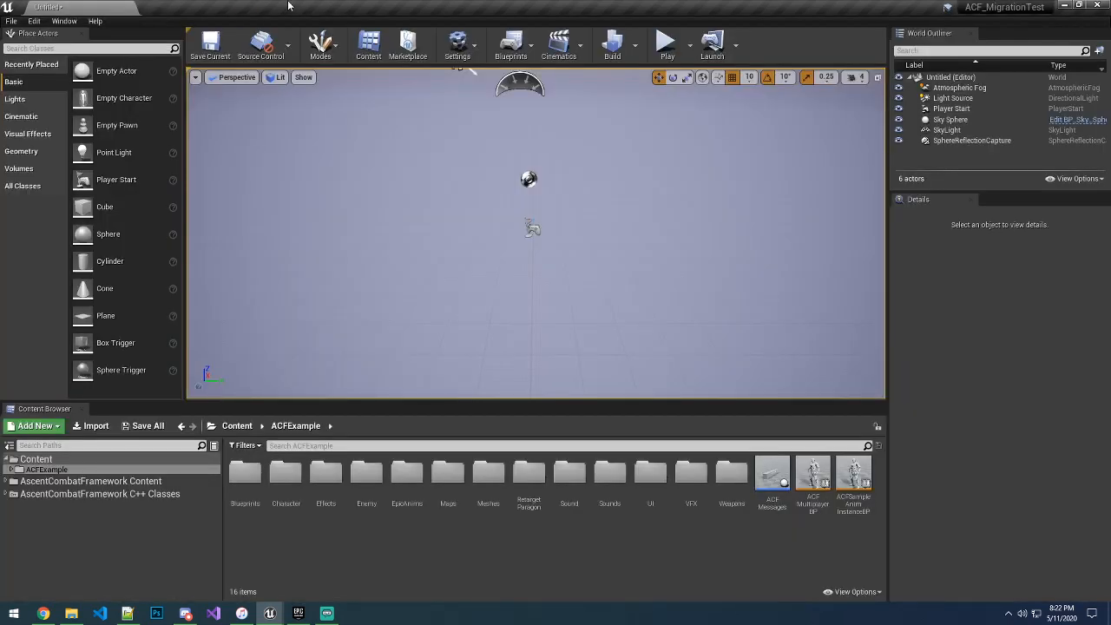
click(1099, 5)
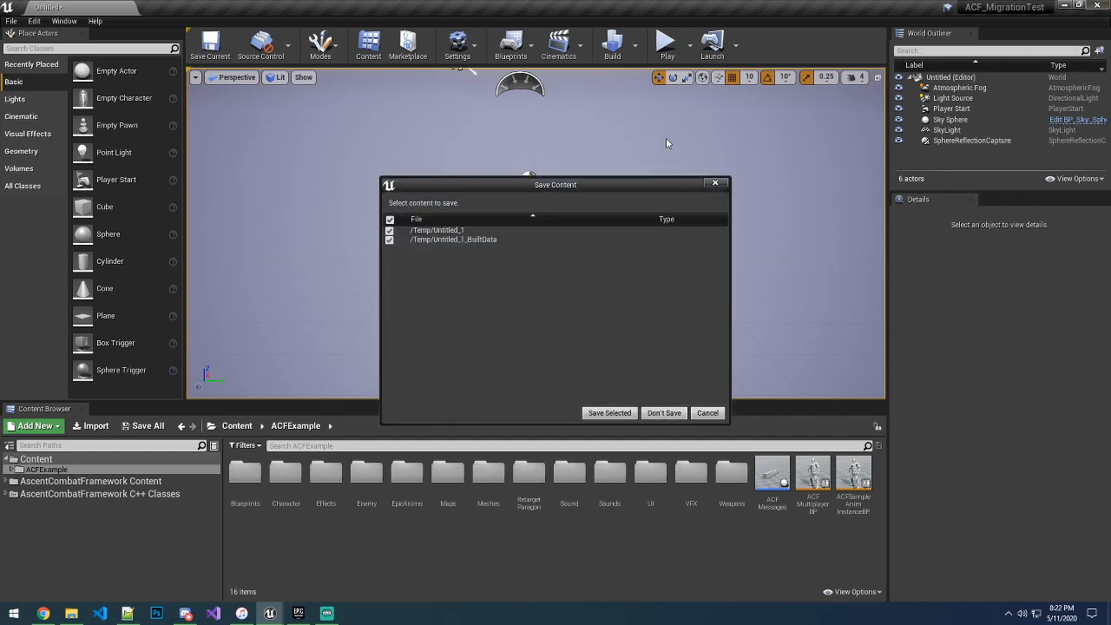
click(662, 413)
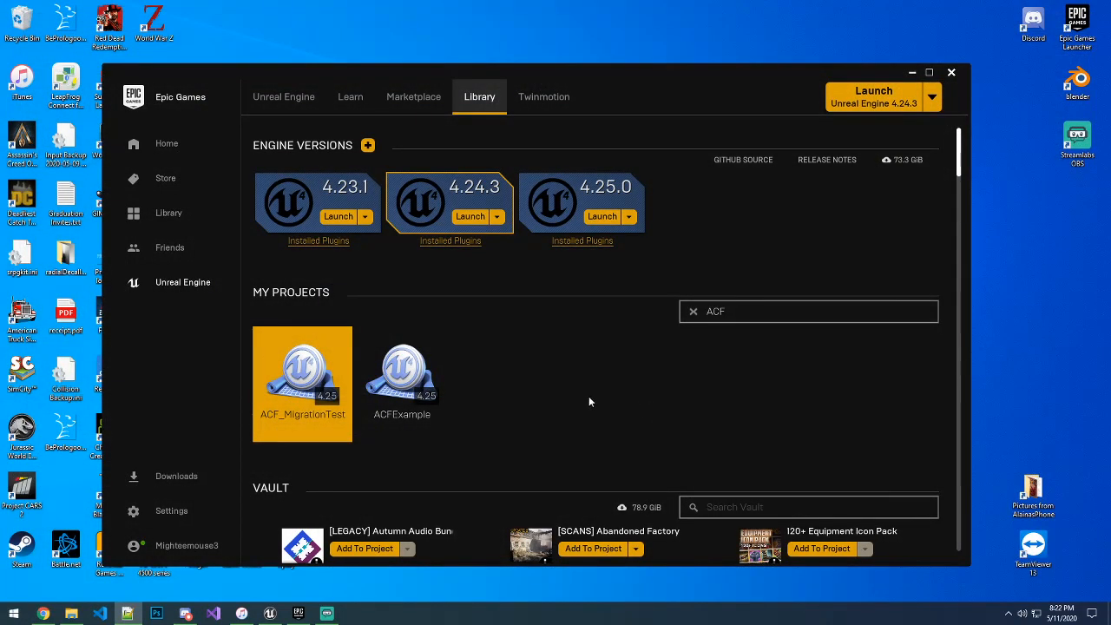
double_click(263, 378)
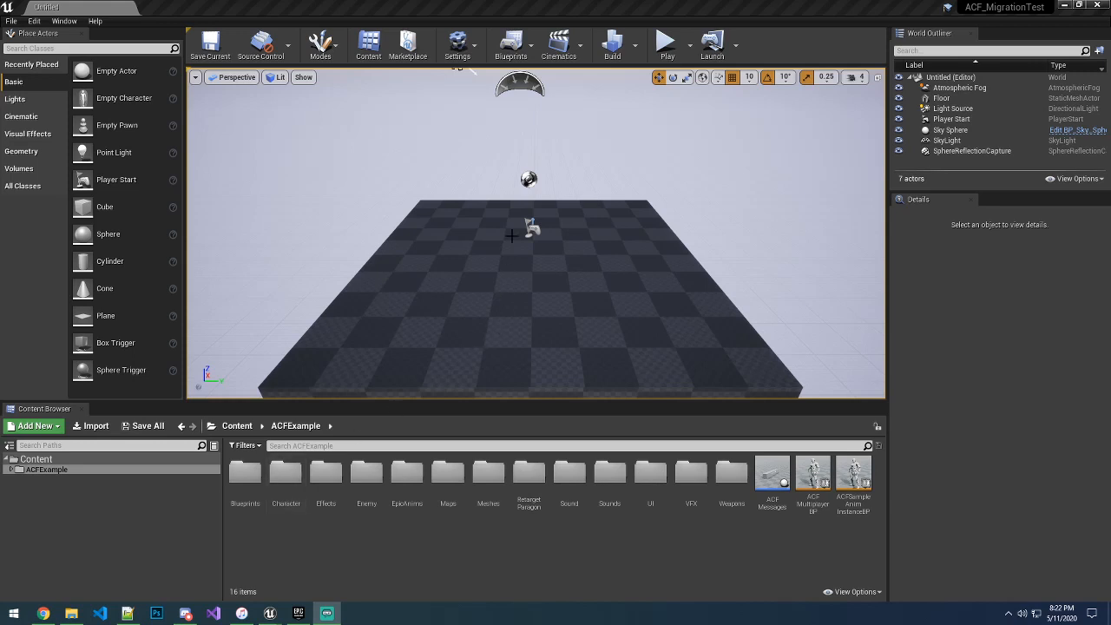
click(458, 308)
key(Delete)
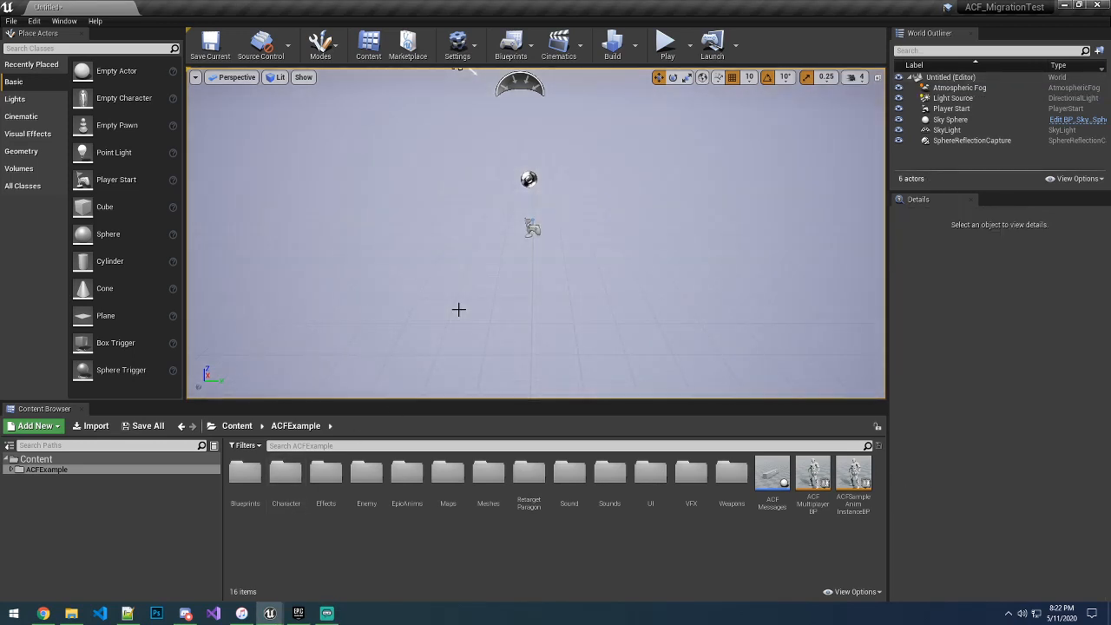
- Examine the imported GameplayTags project settings, including the Gameplay Tag Table List and both Category Remapping entries with their remap categories
click(35, 22)
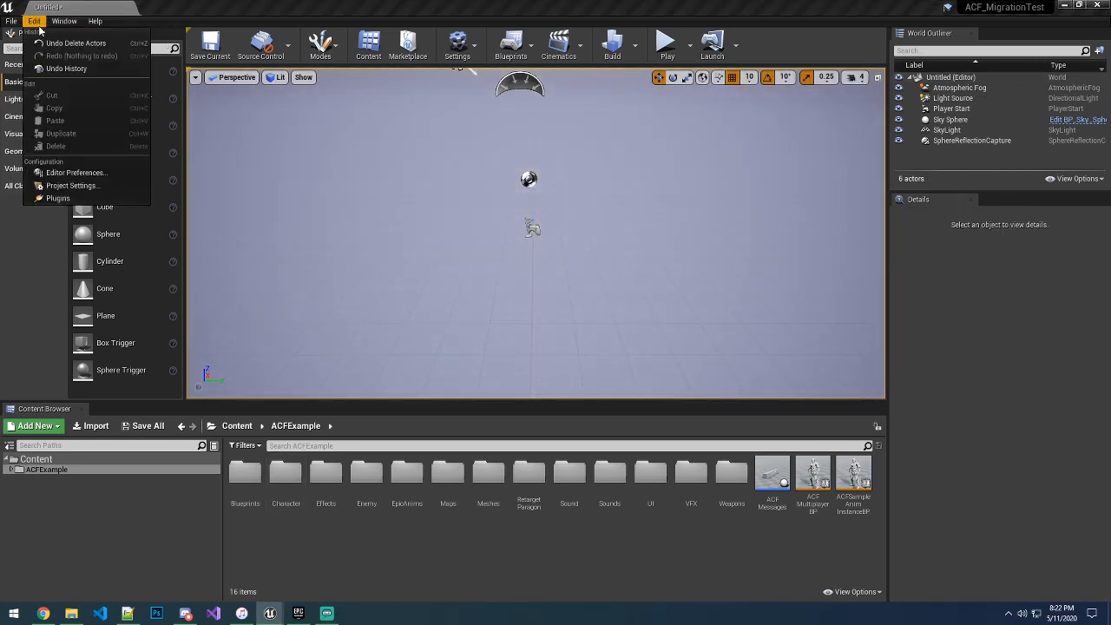
click(70, 185)
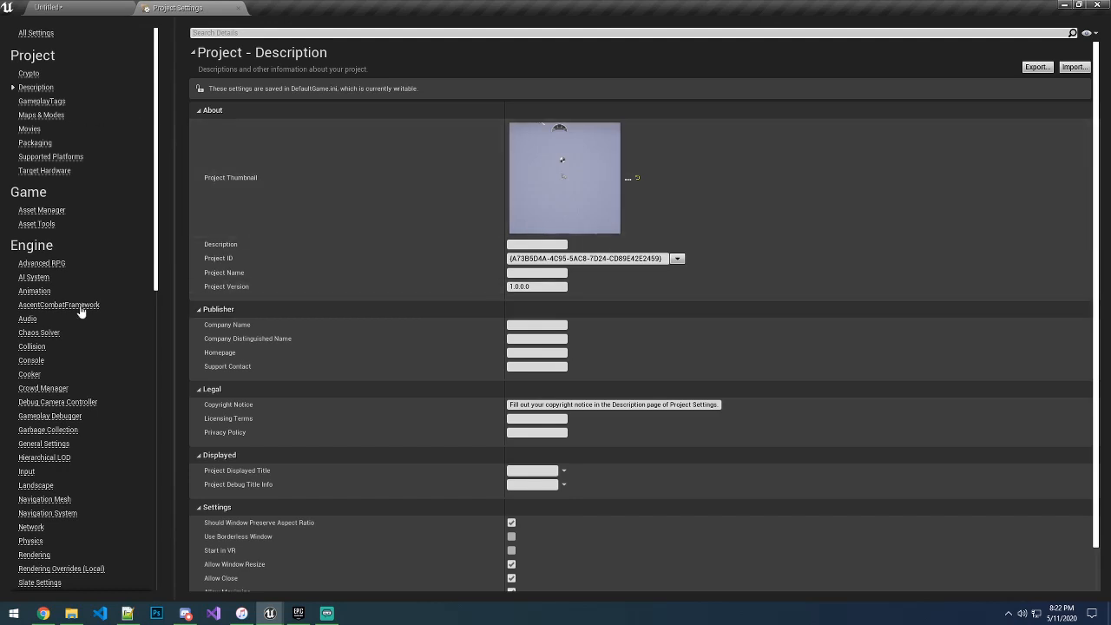
click(41, 102)
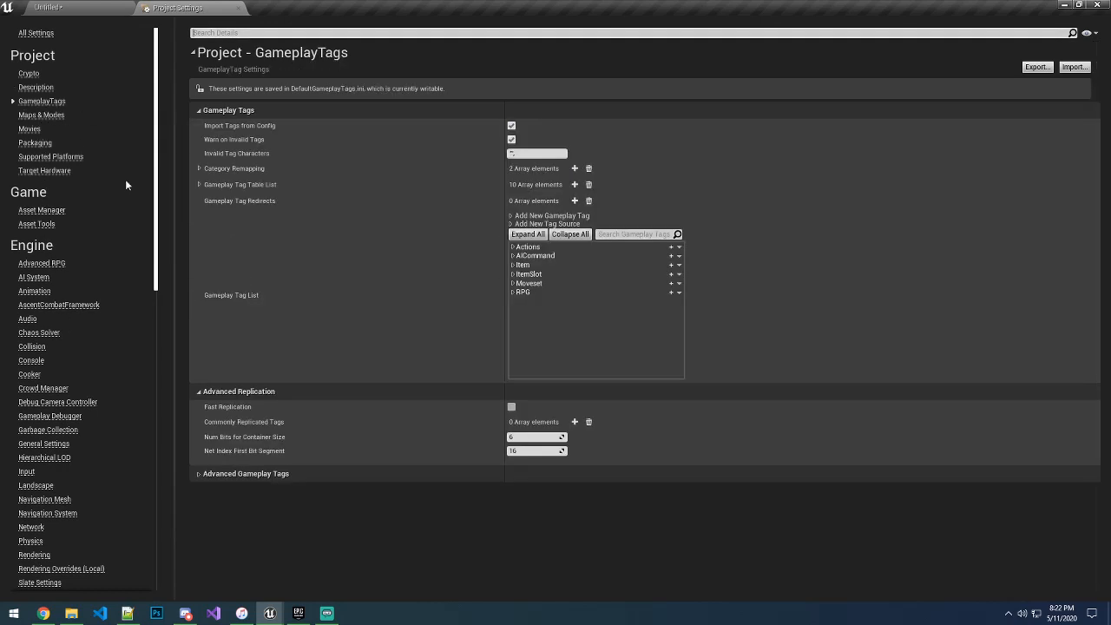
click(200, 184)
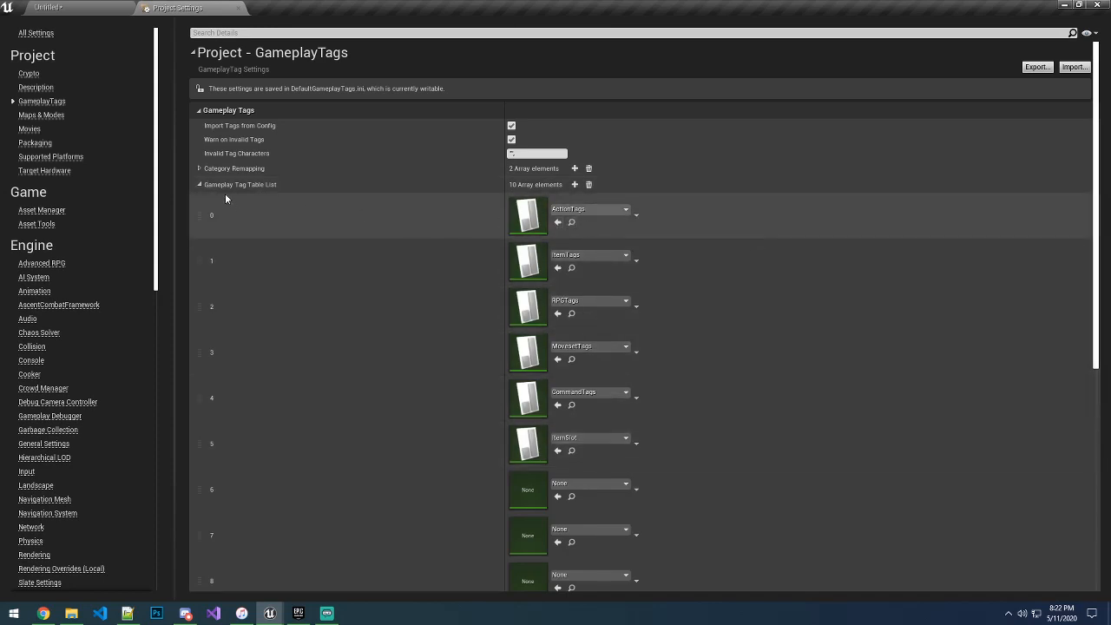
click(199, 169)
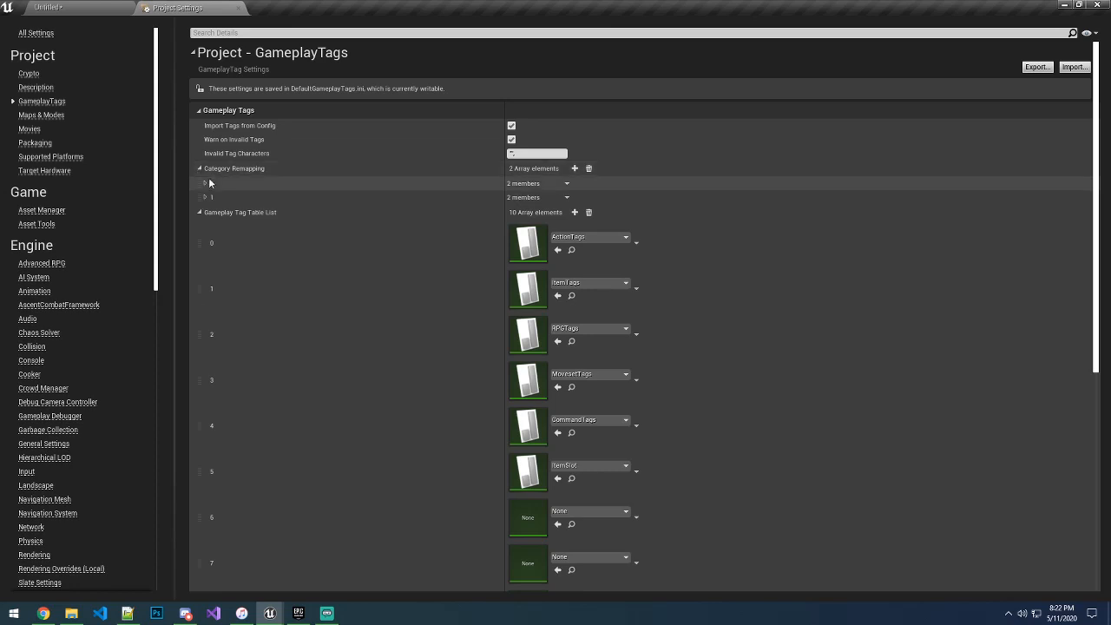
click(206, 183)
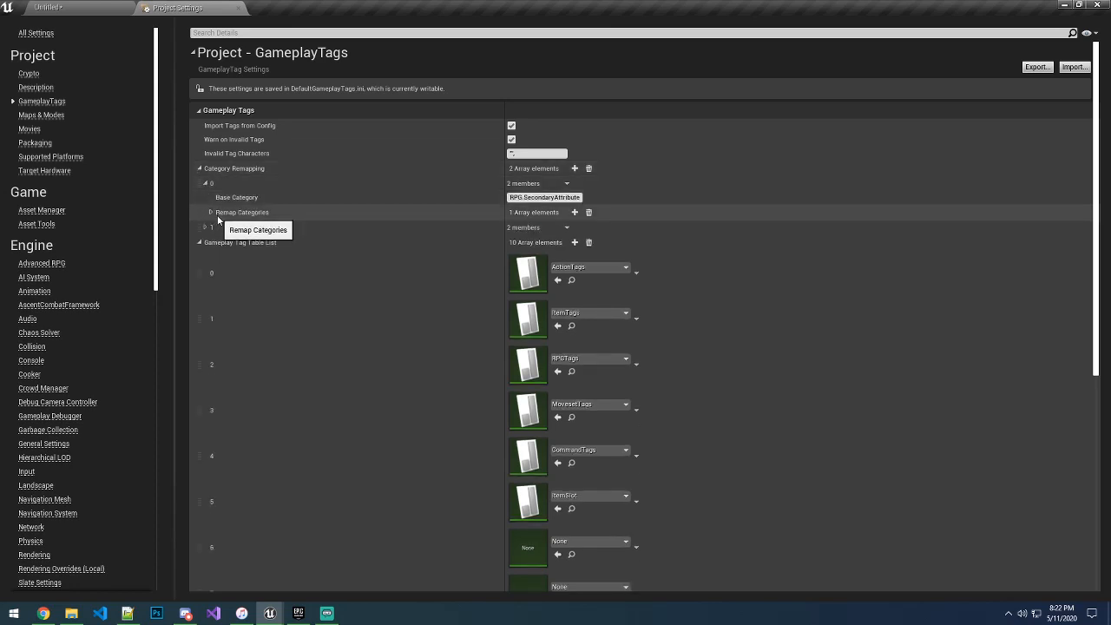
click(210, 212)
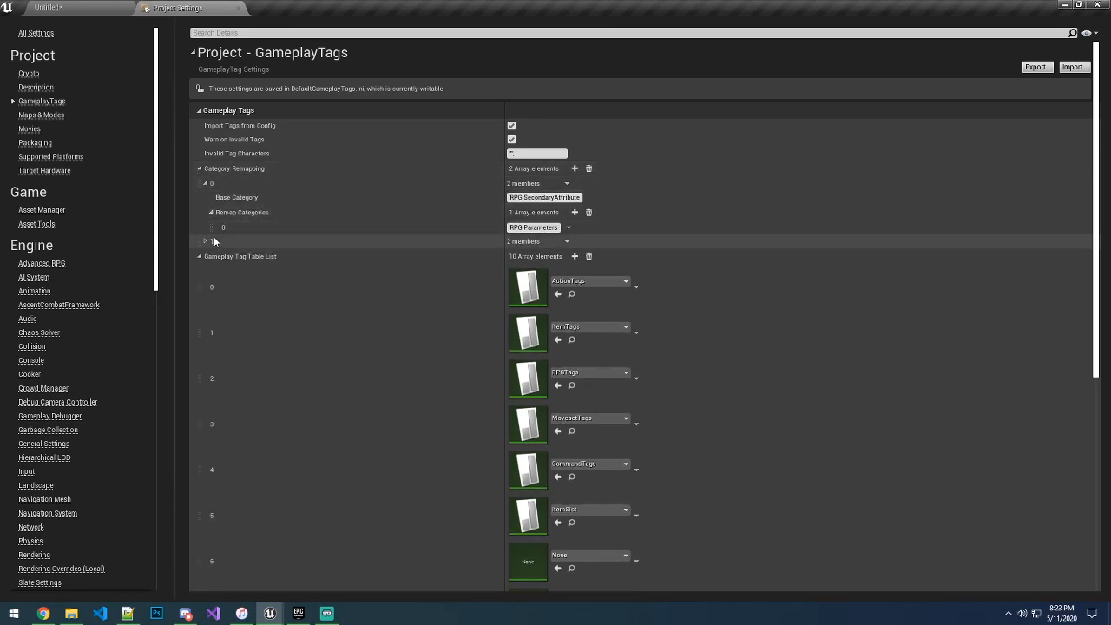
click(206, 241)
click(211, 270)
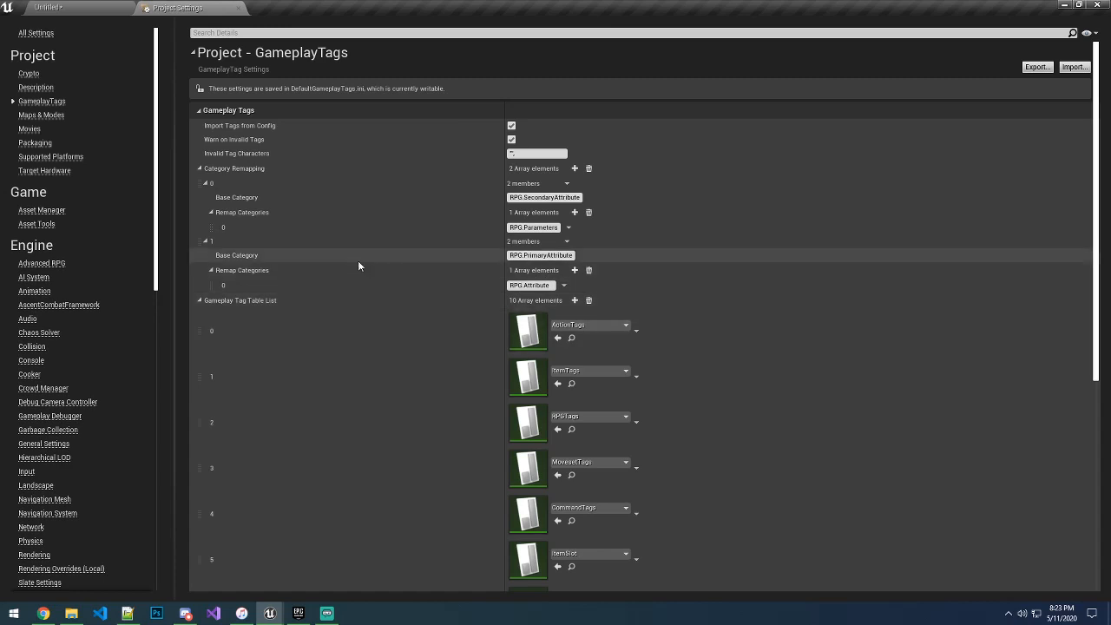
click(199, 169)
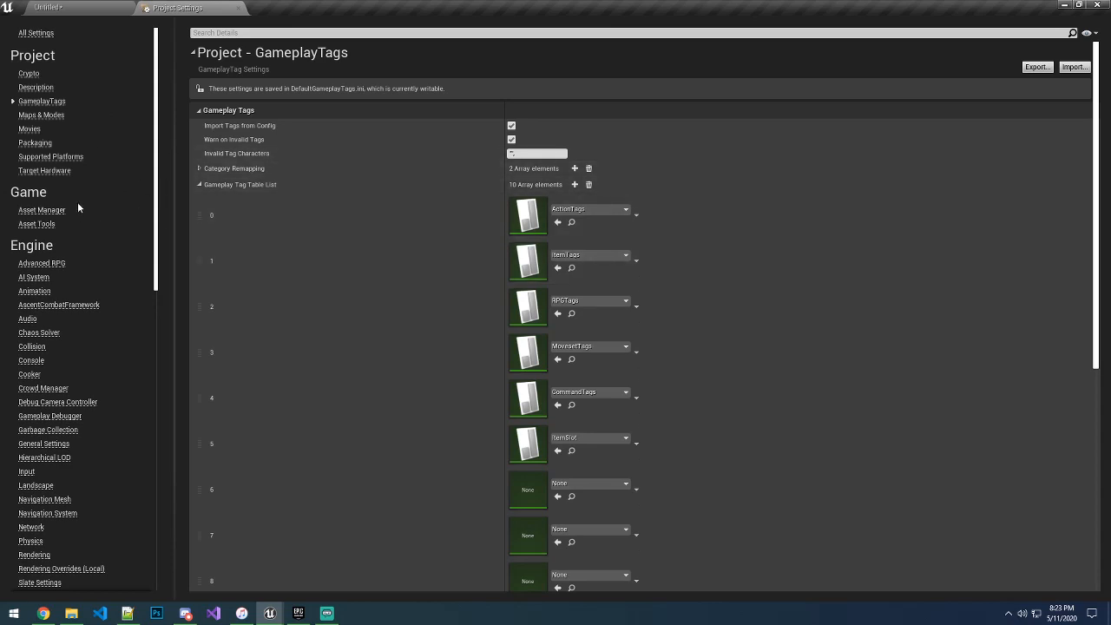
click(126, 614)
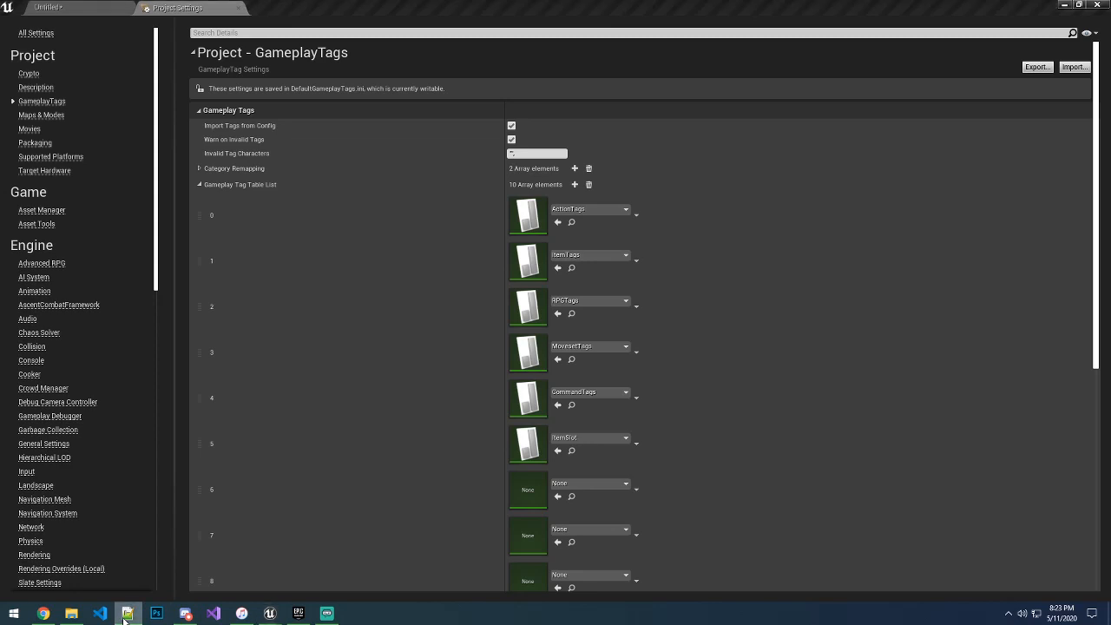
click(126, 614)
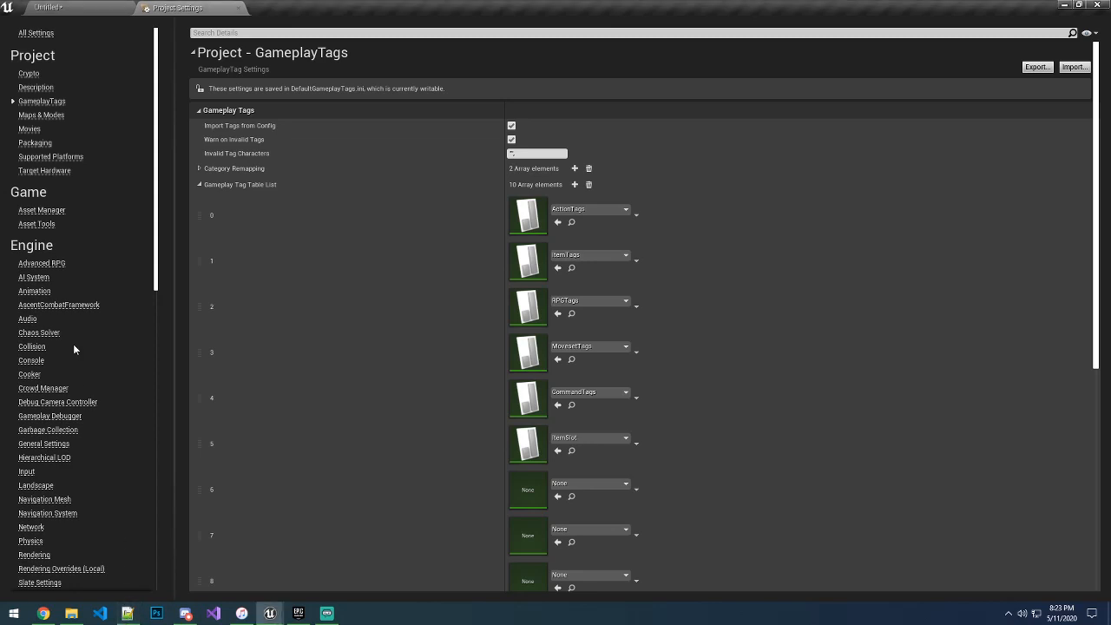
- Import Advanced RPG Backup 2020-05-11 201519.ini from the ACFINIS folder into the Advanced RPG project settings
click(42, 263)
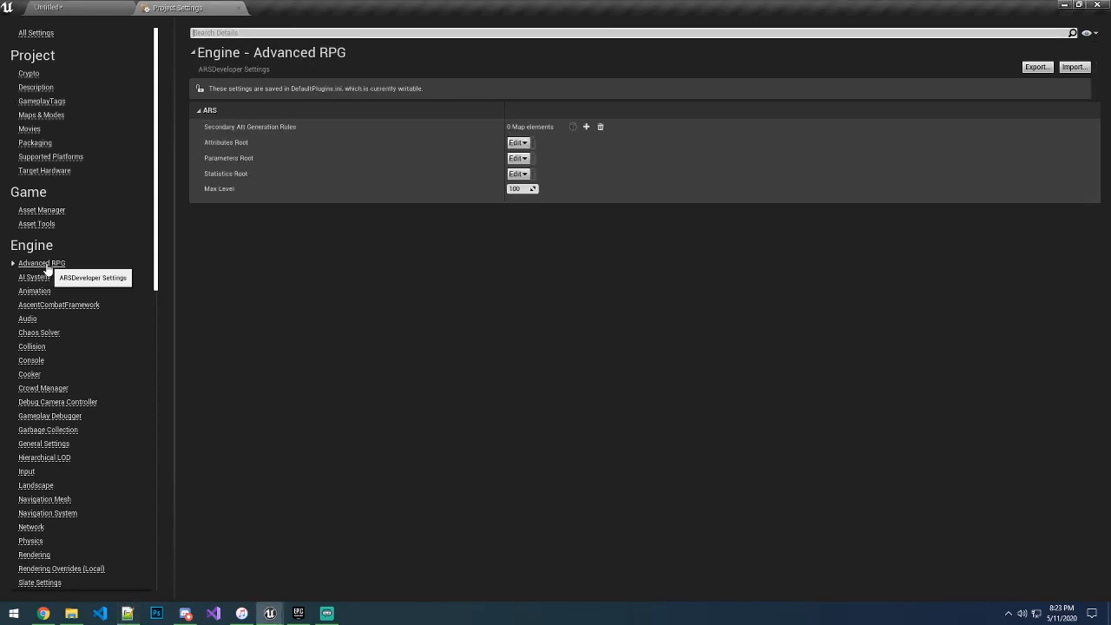
click(1073, 67)
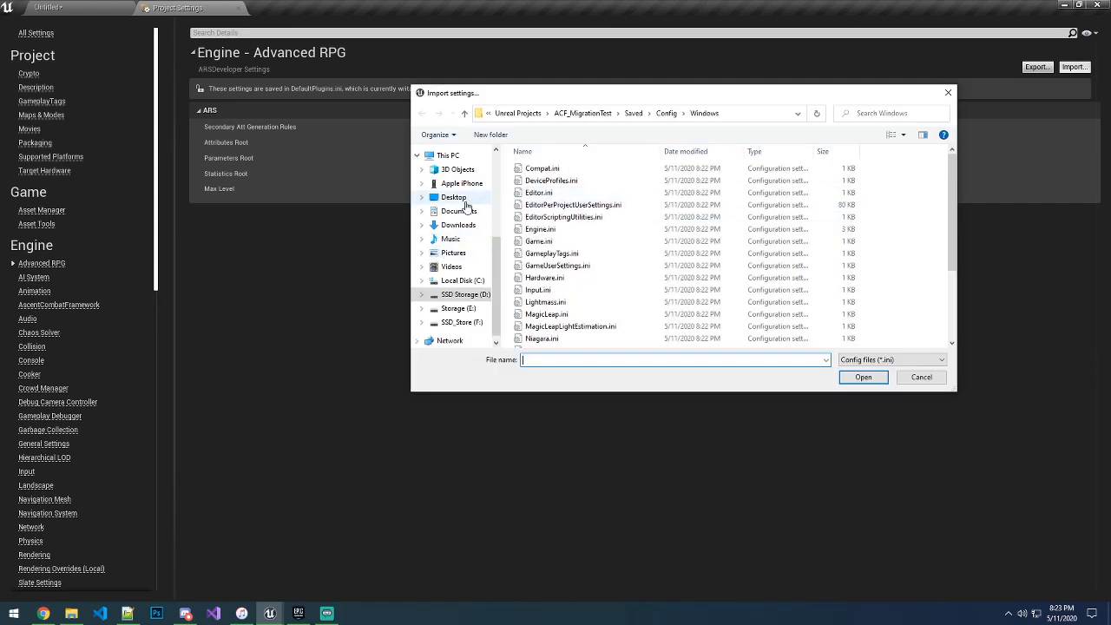
scroll(460, 198, up, 3)
scroll(464, 193, up, 1)
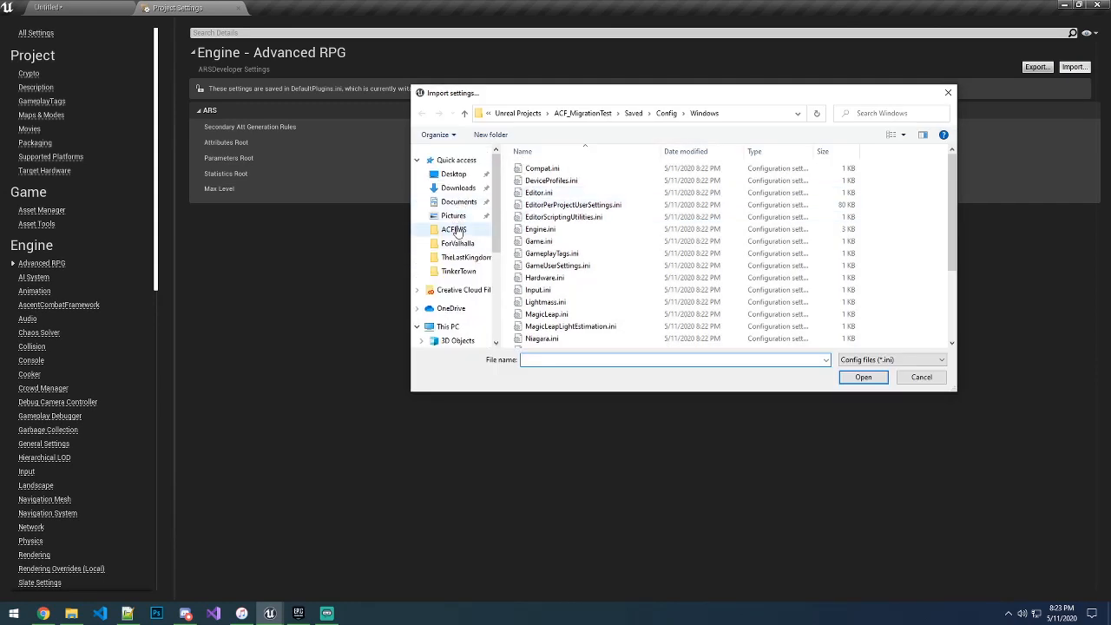
click(455, 229)
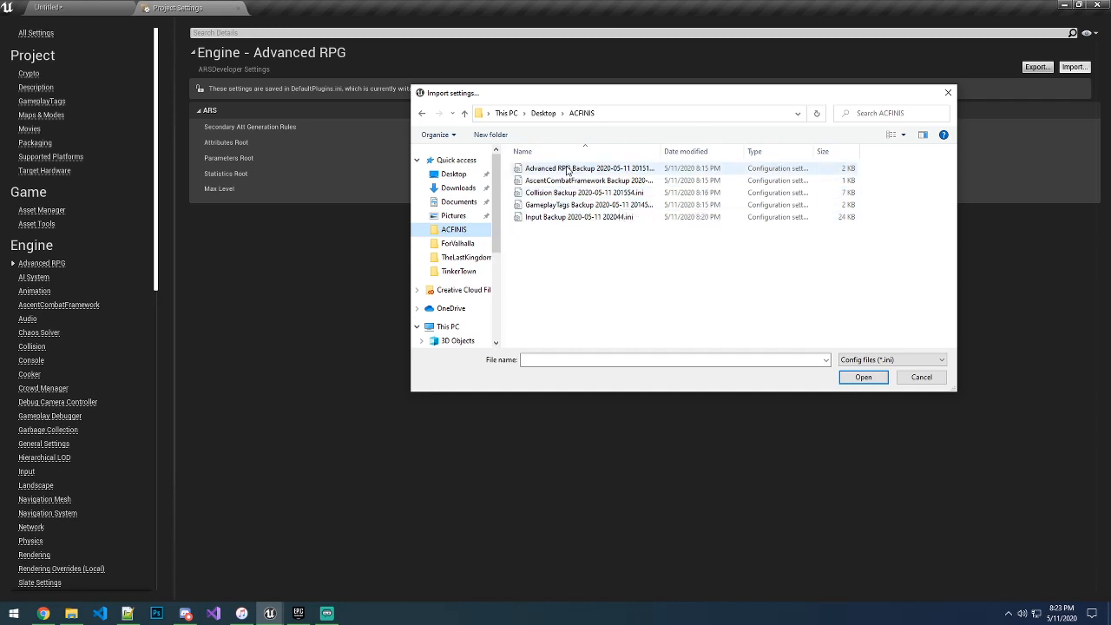
click(564, 169)
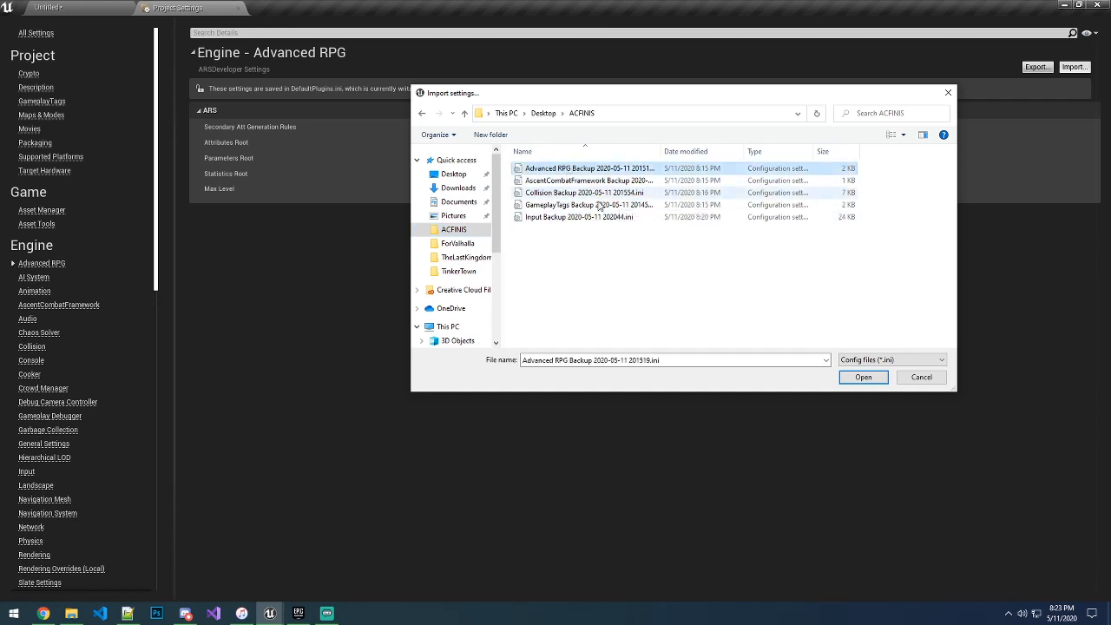
click(862, 378)
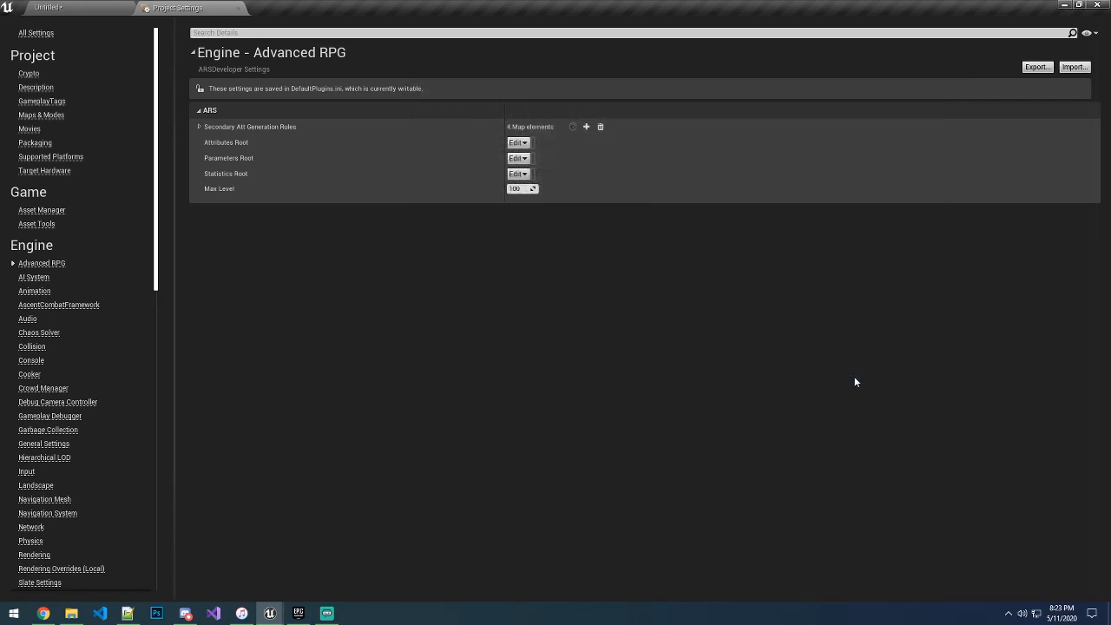
- Examine the imported Secondary Att Generation Rules, expanding Element 0 down to its influenced parameters, and Element 1
click(200, 127)
click(210, 144)
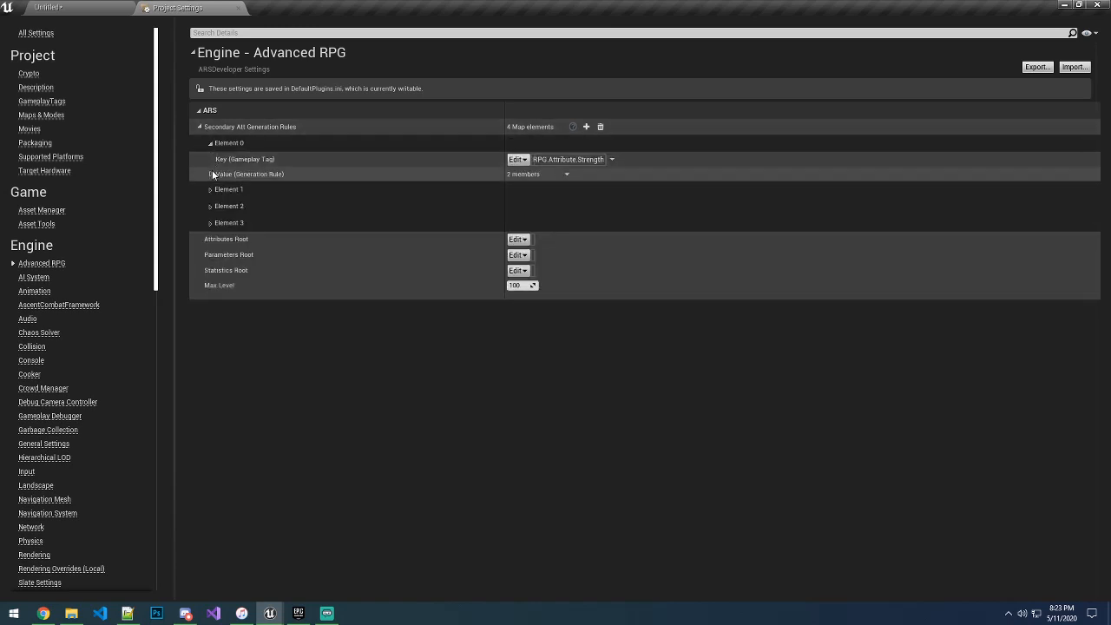
click(211, 173)
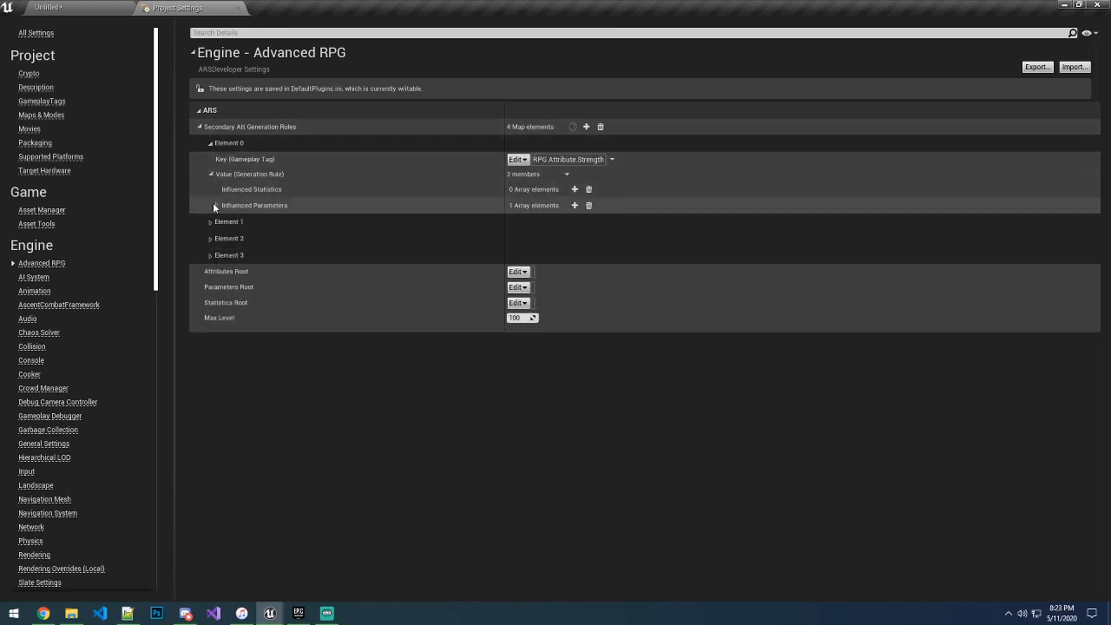
click(216, 206)
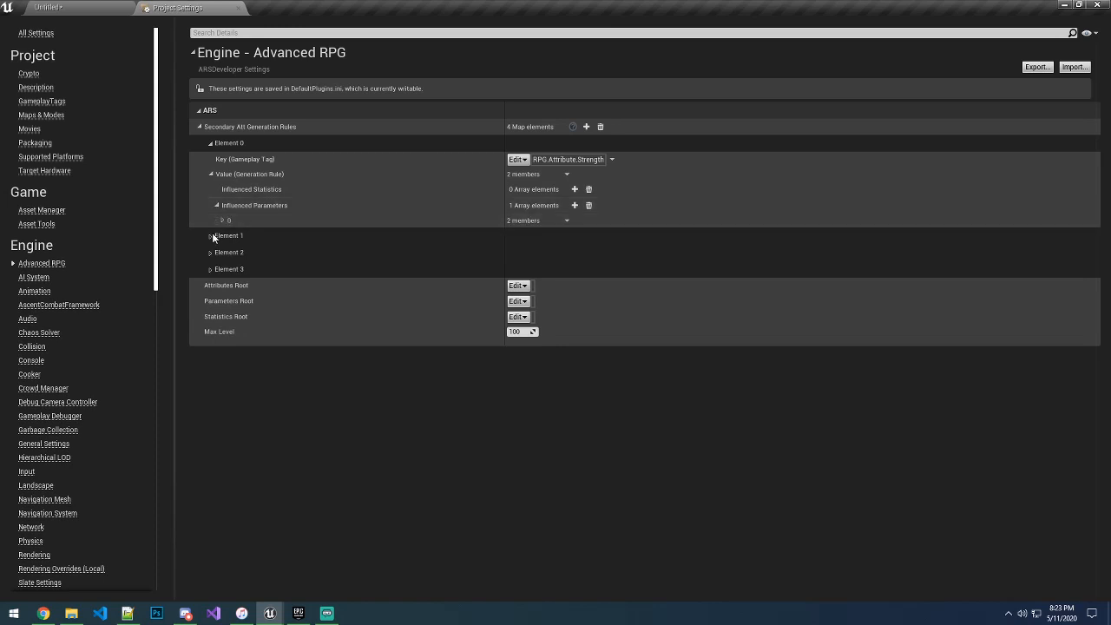
click(211, 235)
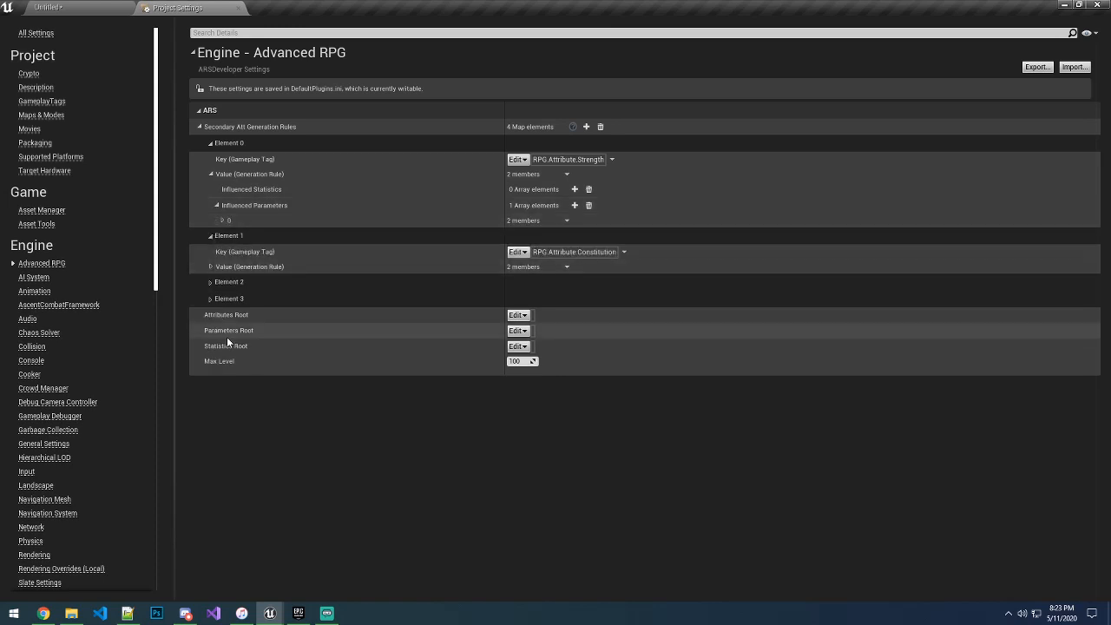
- Inspect the gameplay tags assigned to Attributes Root, Parameters Root and Statistics Root, along with the Max Level setting
click(517, 315)
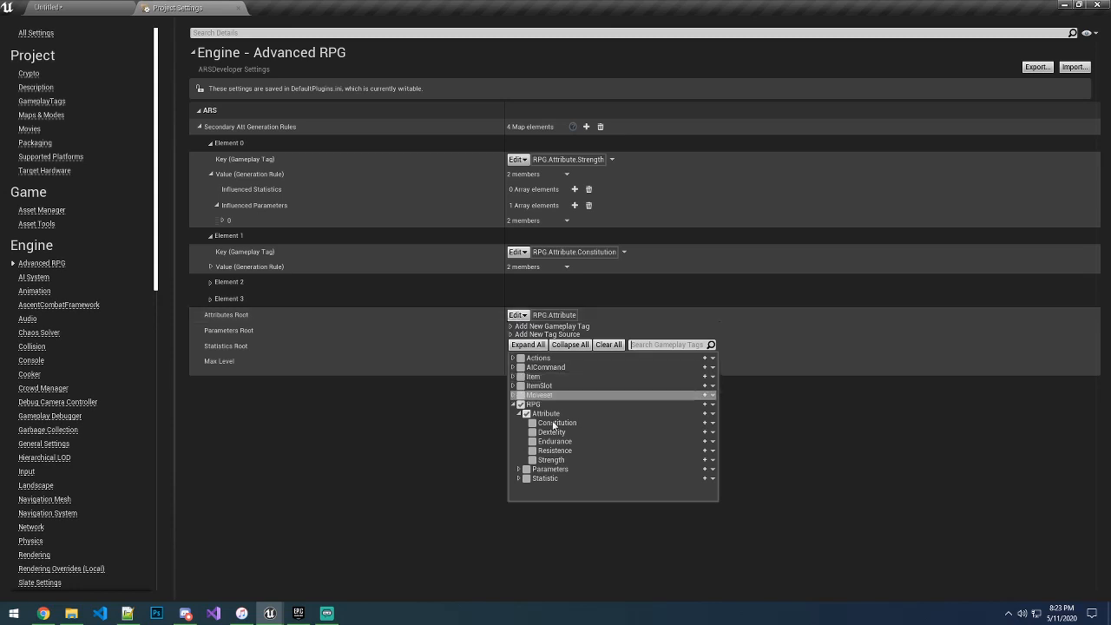
click(649, 330)
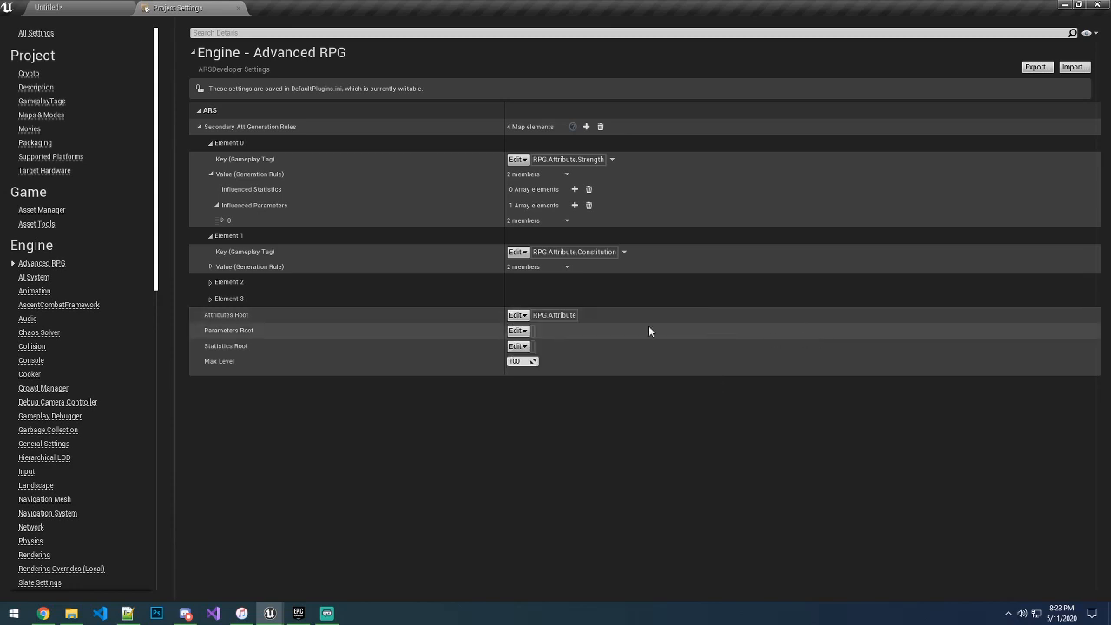
click(521, 330)
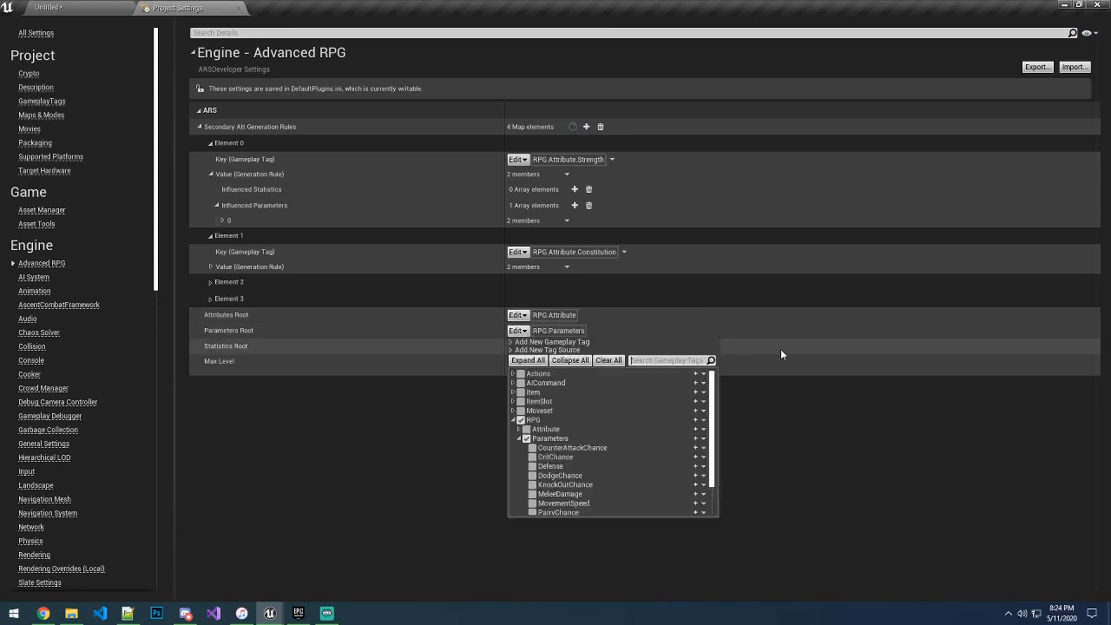
click(785, 351)
click(518, 346)
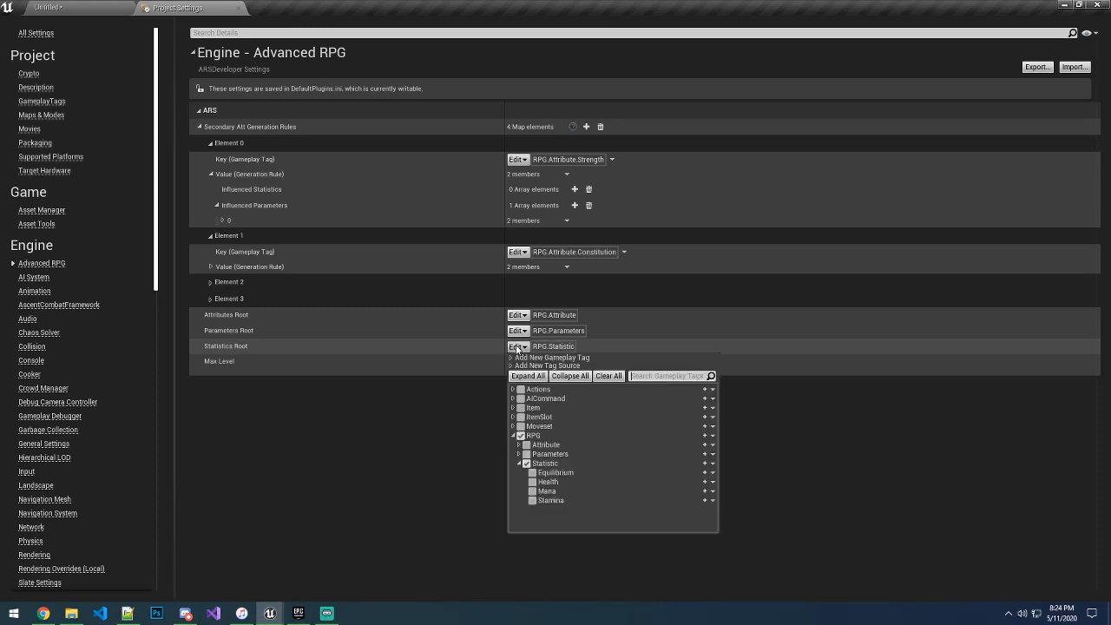
click(778, 350)
click(527, 362)
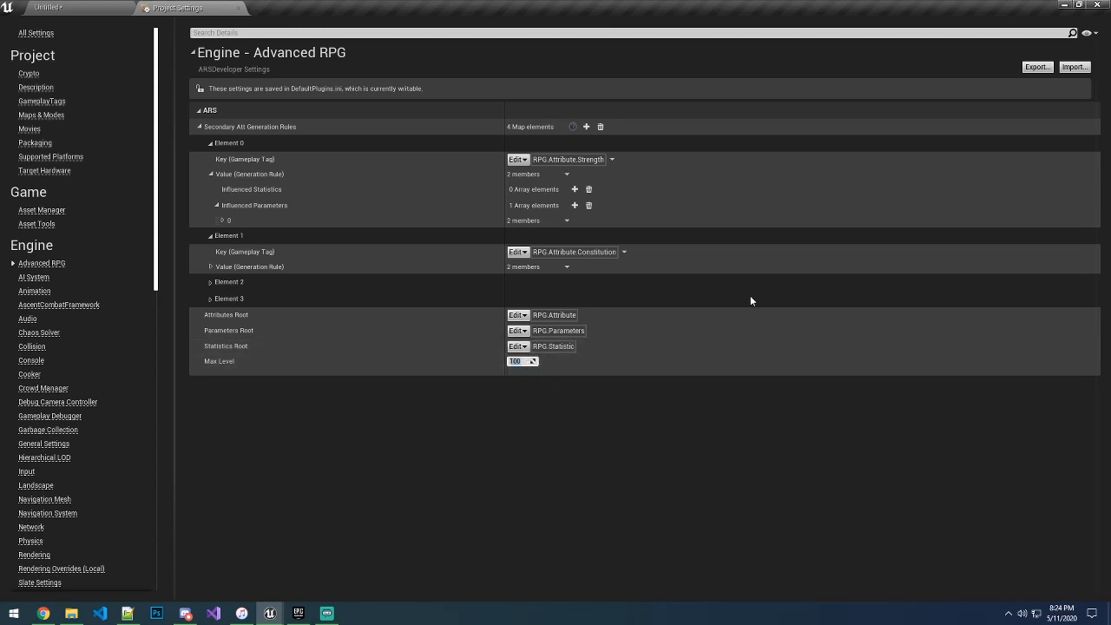
- Inspect the generation rules of Elements 2 and 1, and the curve and target parameter of Element 0
click(678, 281)
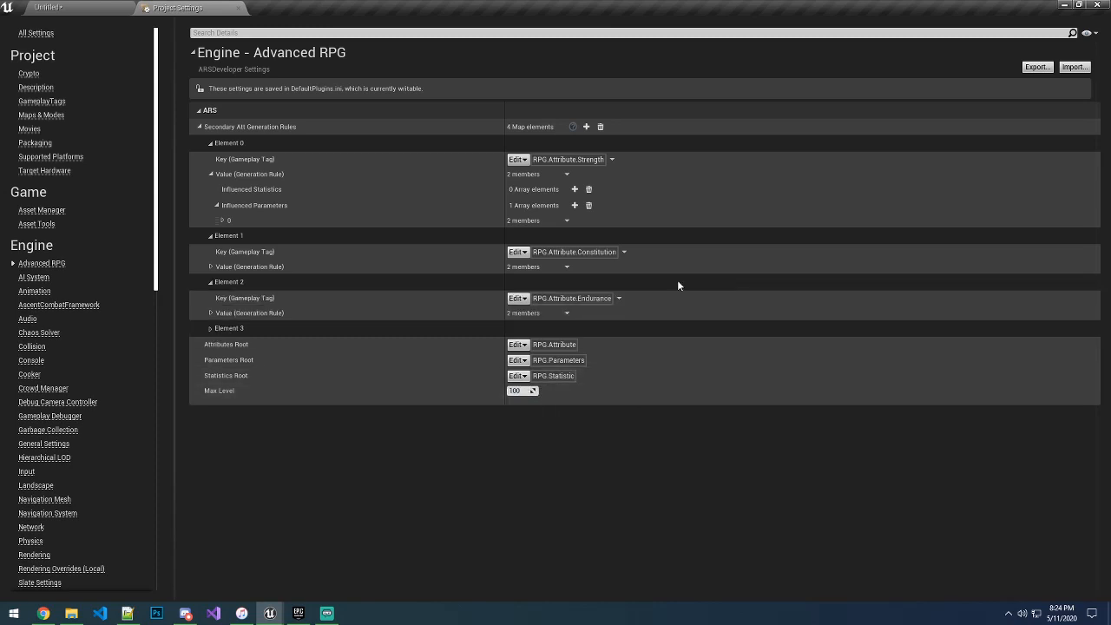
click(210, 312)
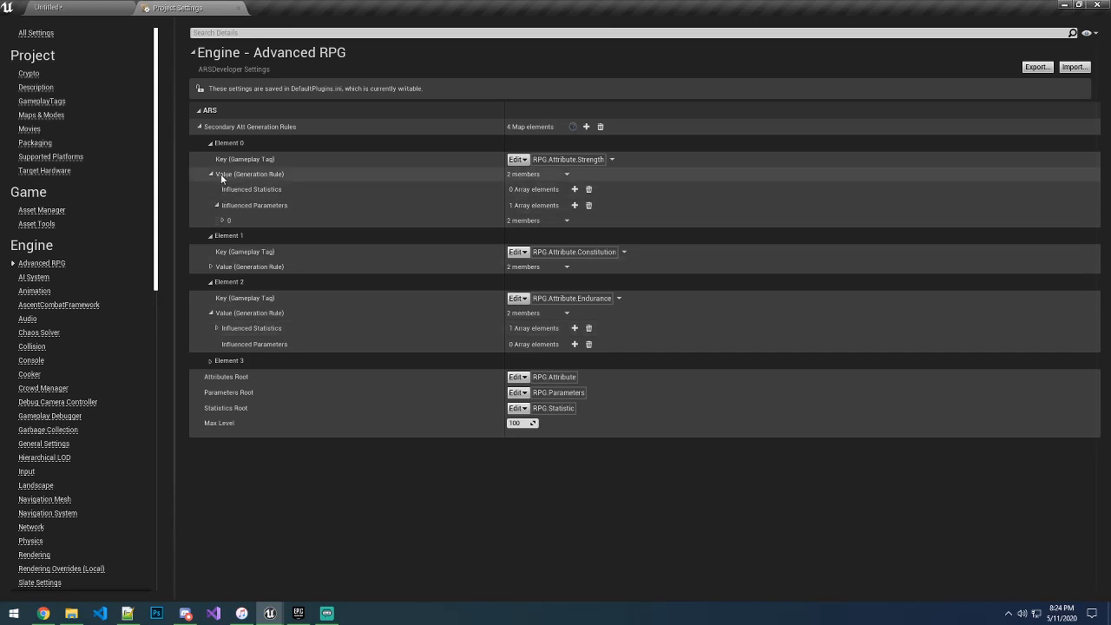
click(222, 221)
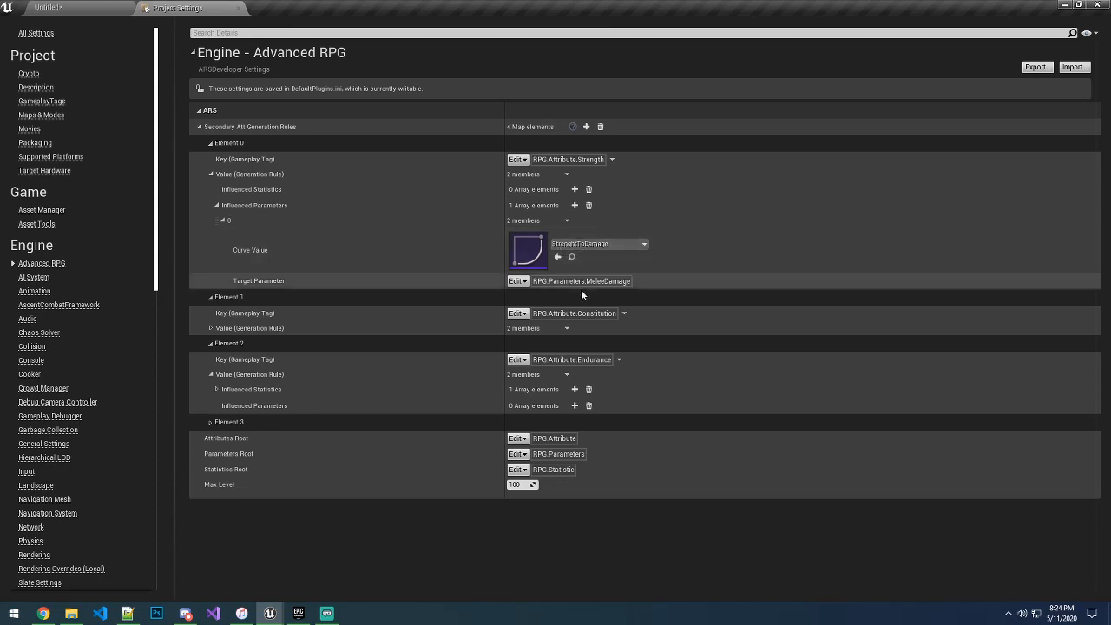
click(210, 328)
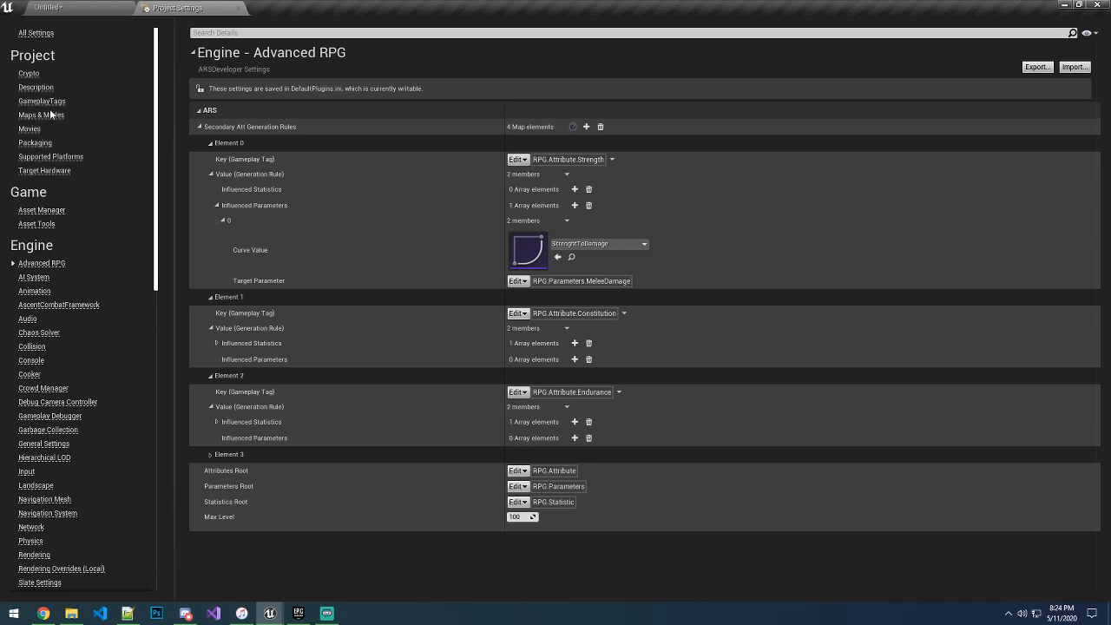
- Show plugin content in the level editor's Content Browser and filter AscentCombatFramework Content to Data Table assets
click(78, 5)
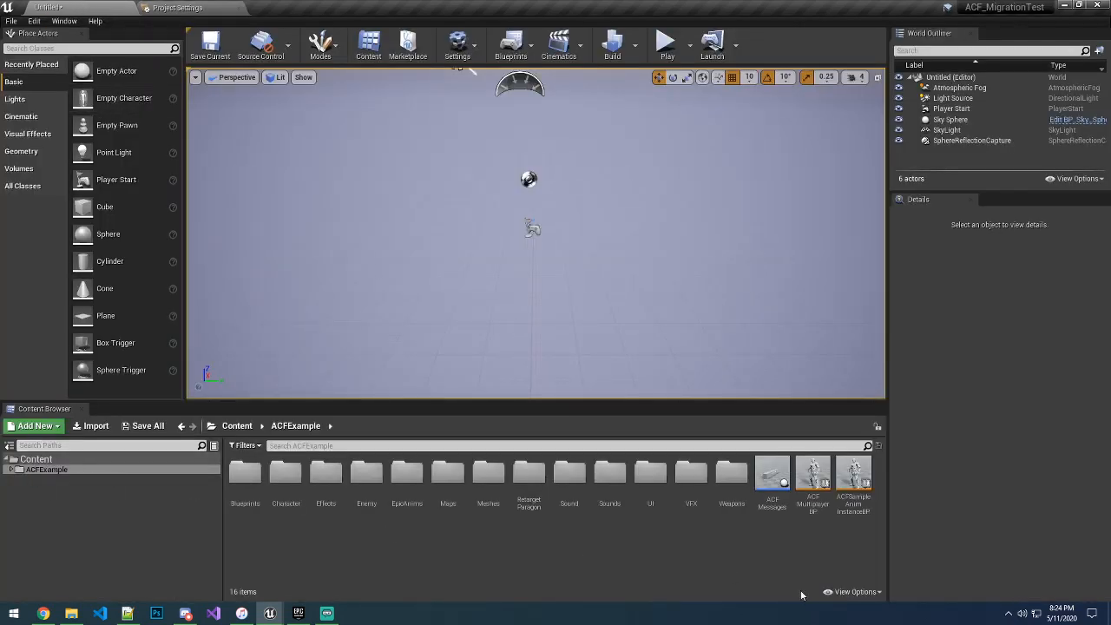
click(864, 592)
click(868, 473)
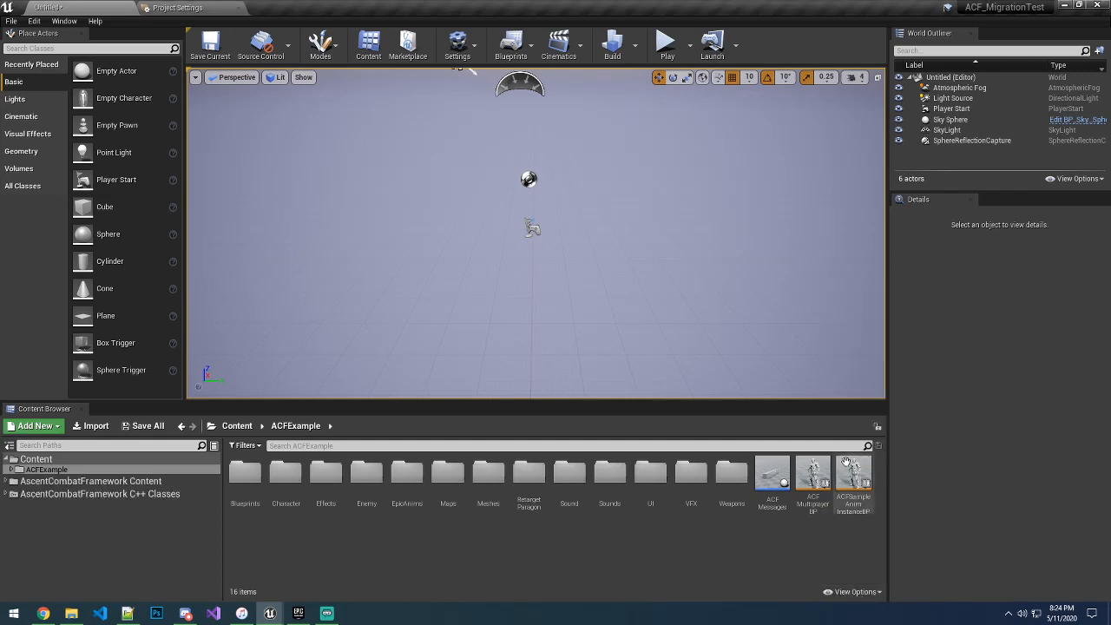
click(113, 481)
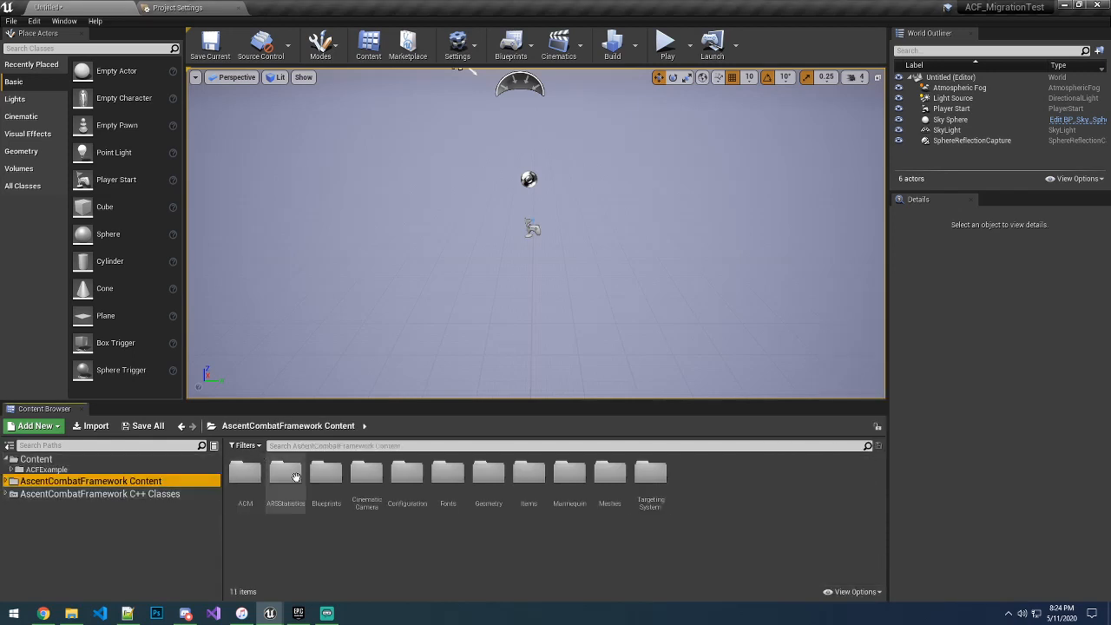
click(244, 445)
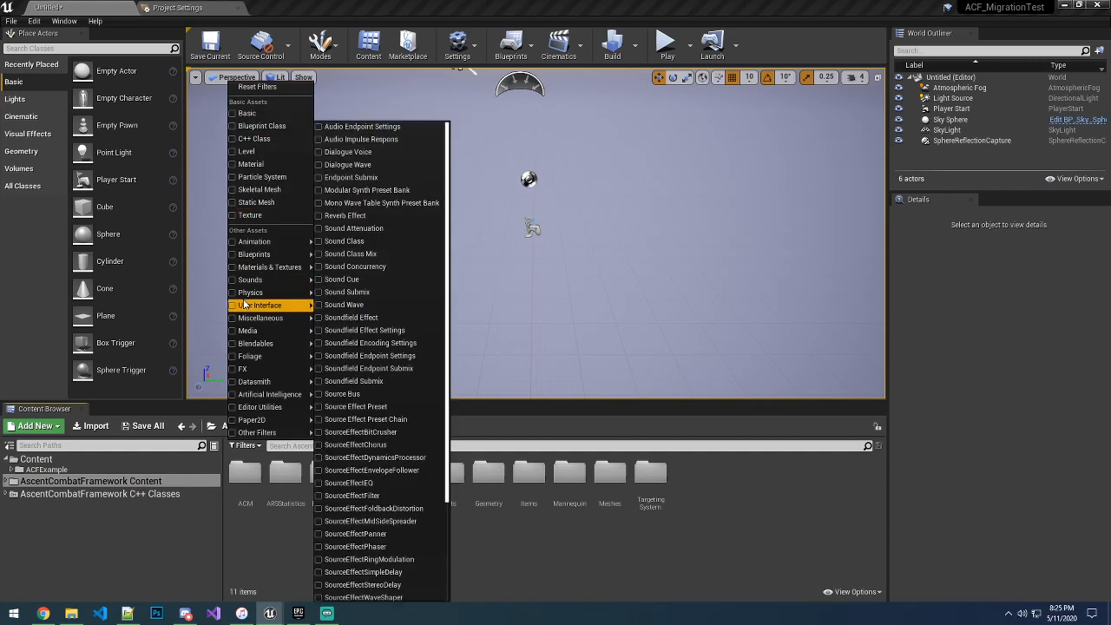
mouse_move(256, 318)
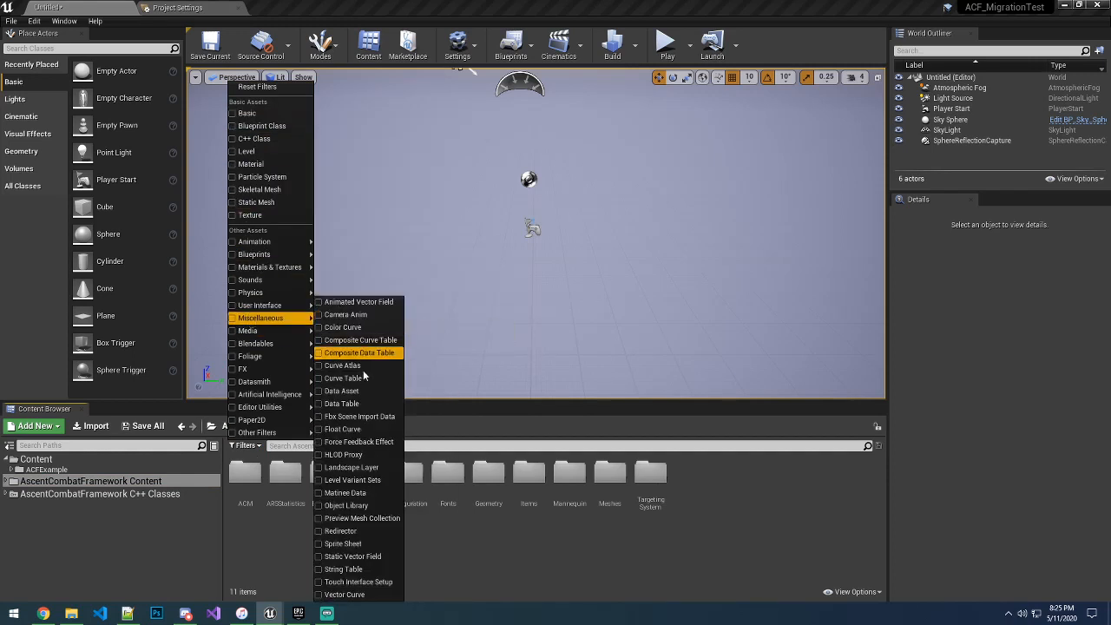
click(360, 405)
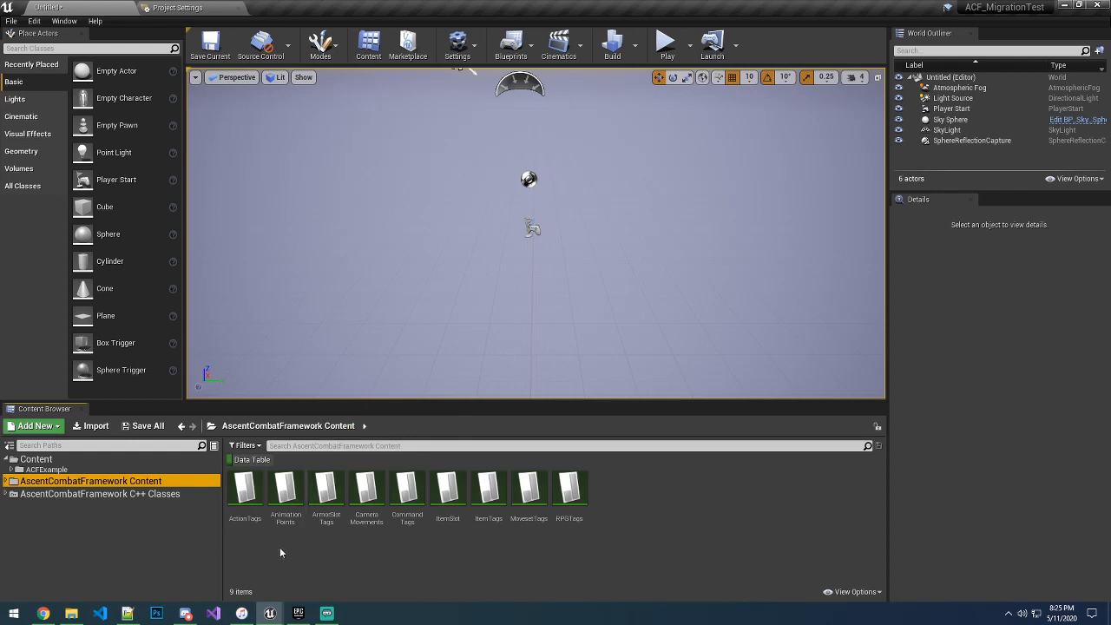
- Examine the statistic, attribute and parameter tags in the RPGTags data table, and close the table
double_click(569, 493)
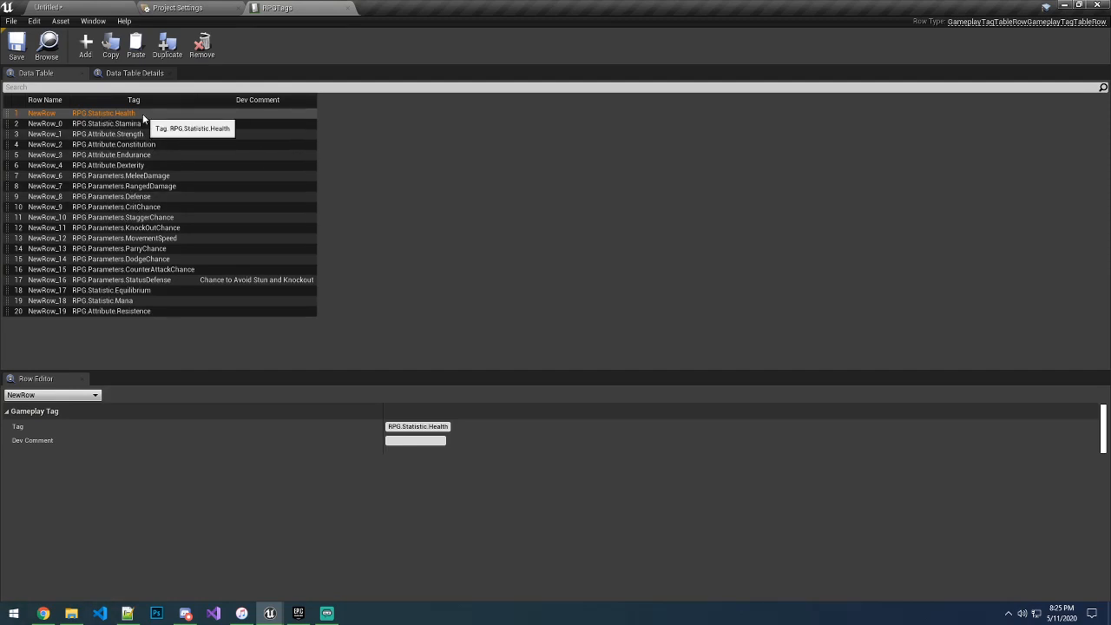
click(130, 135)
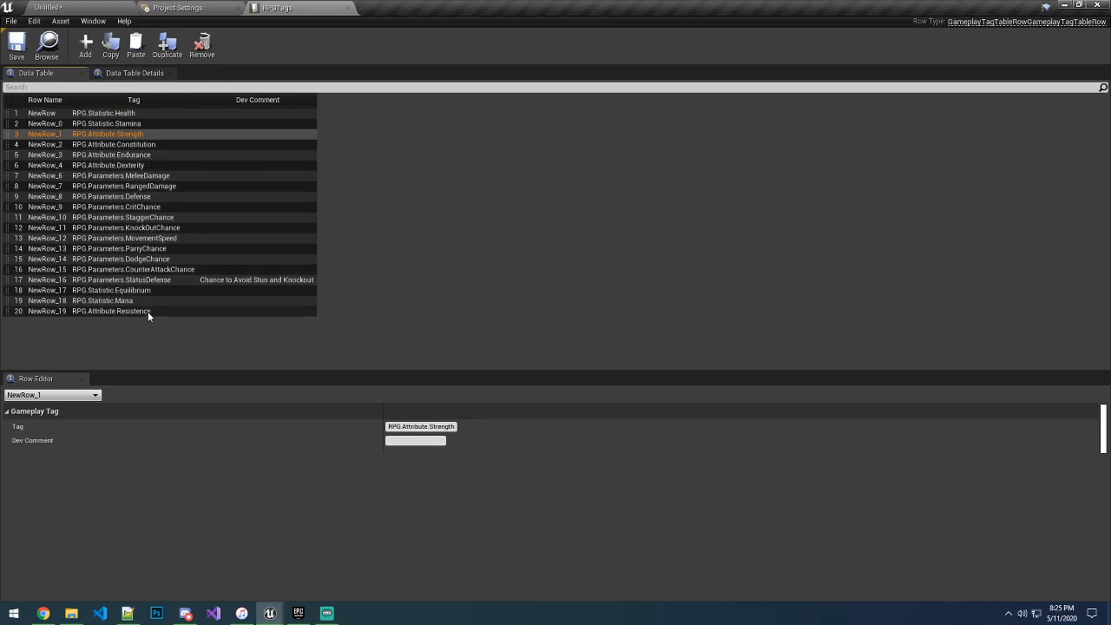
click(135, 176)
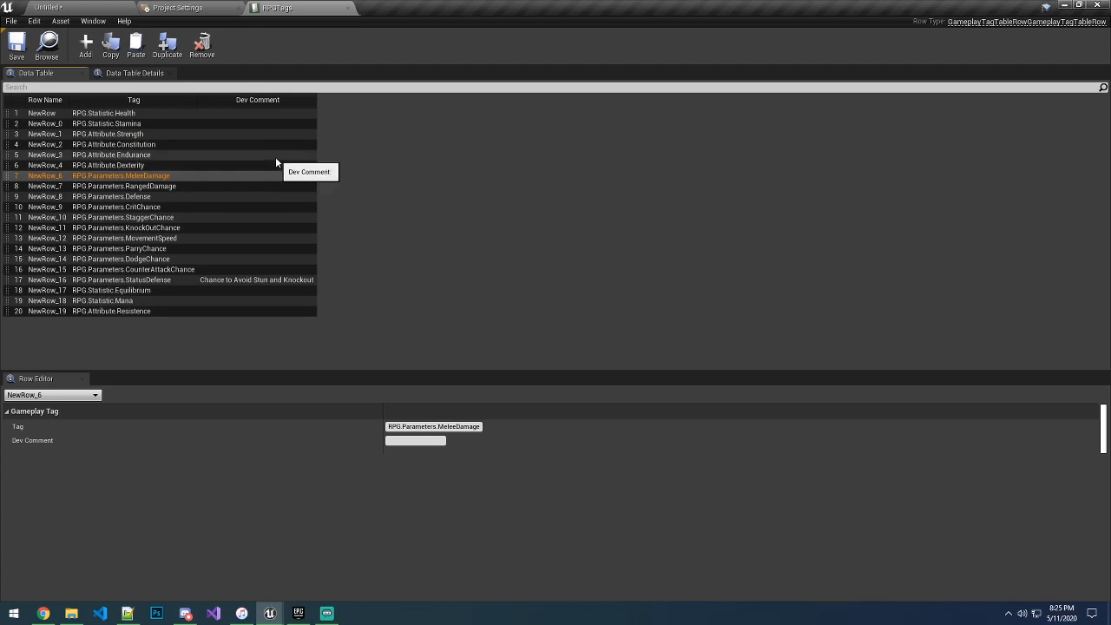
click(82, 5)
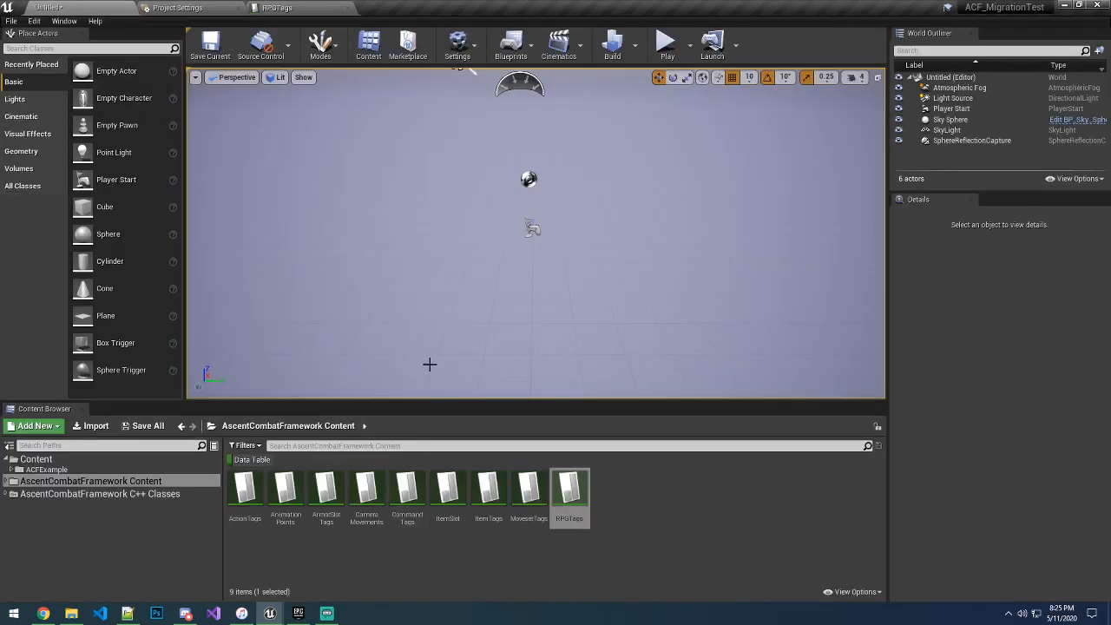
click(178, 7)
click(347, 8)
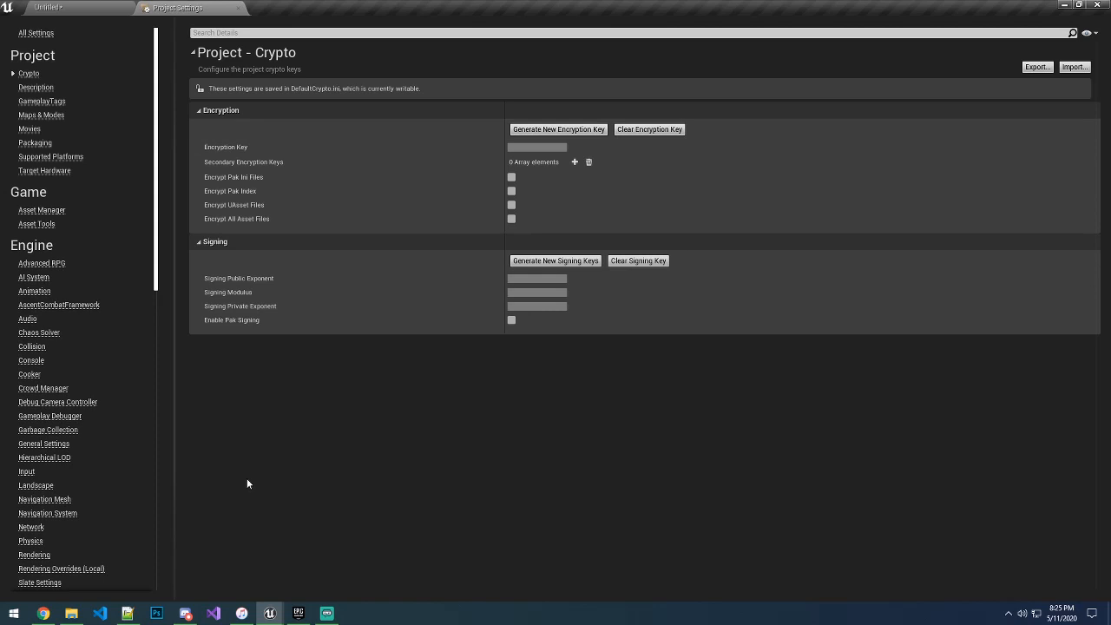
- Review the Advanced RPG settings, collapsing Element 0 and Element 3's generation rule, and check the Attributes Root tag
click(42, 263)
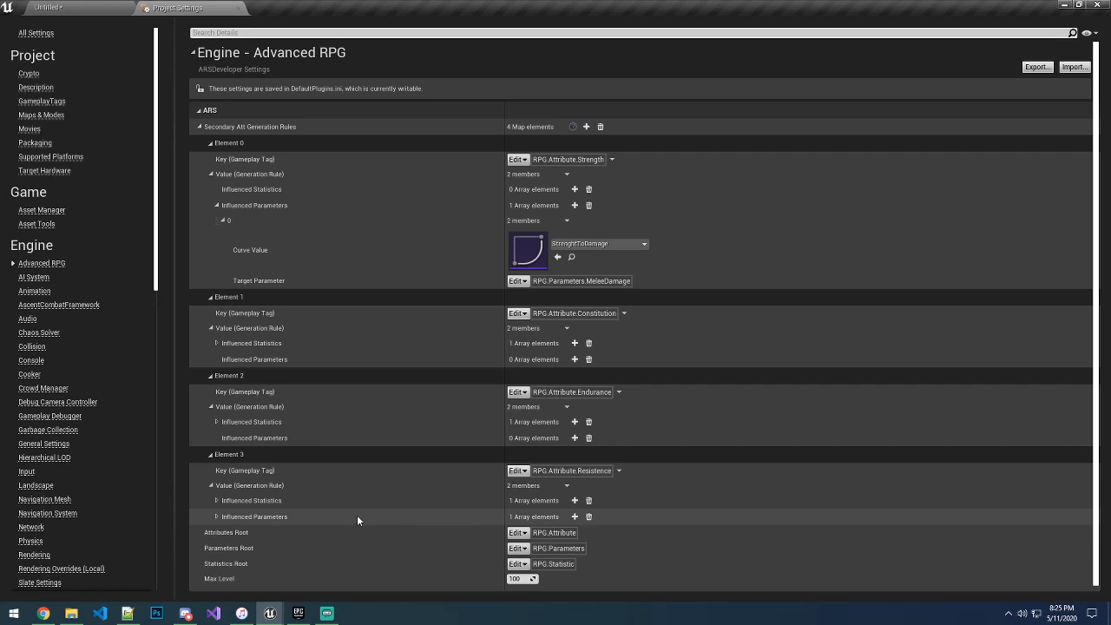
click(210, 486)
click(211, 144)
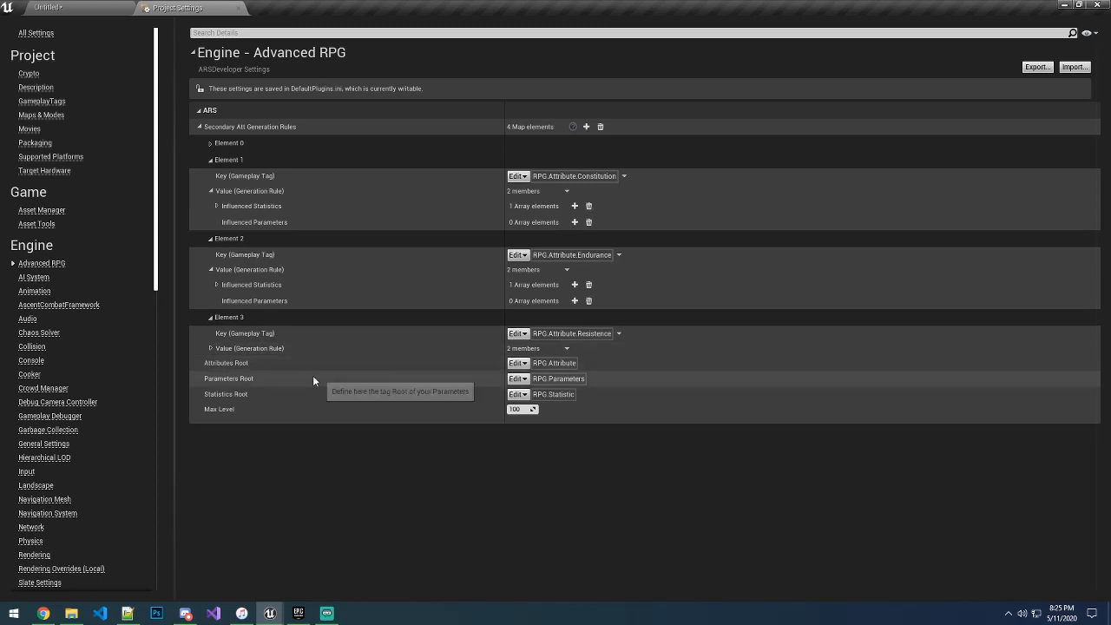
click(517, 363)
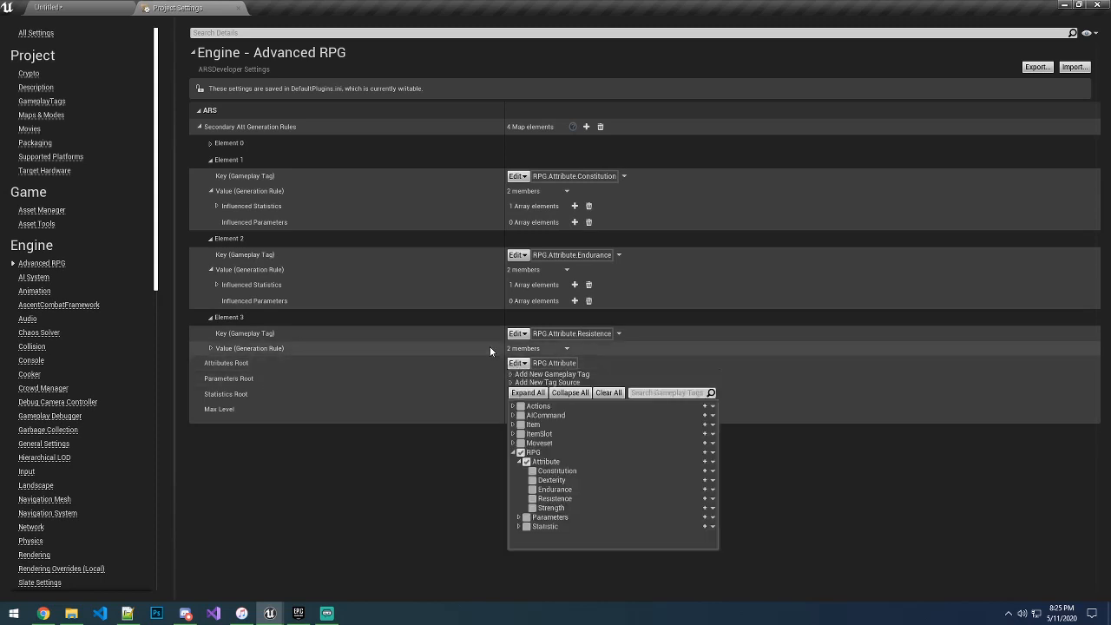
- Open the AscentCombatFramework project settings and expand the Root Tags, Default Values and Default Classes groups
click(87, 305)
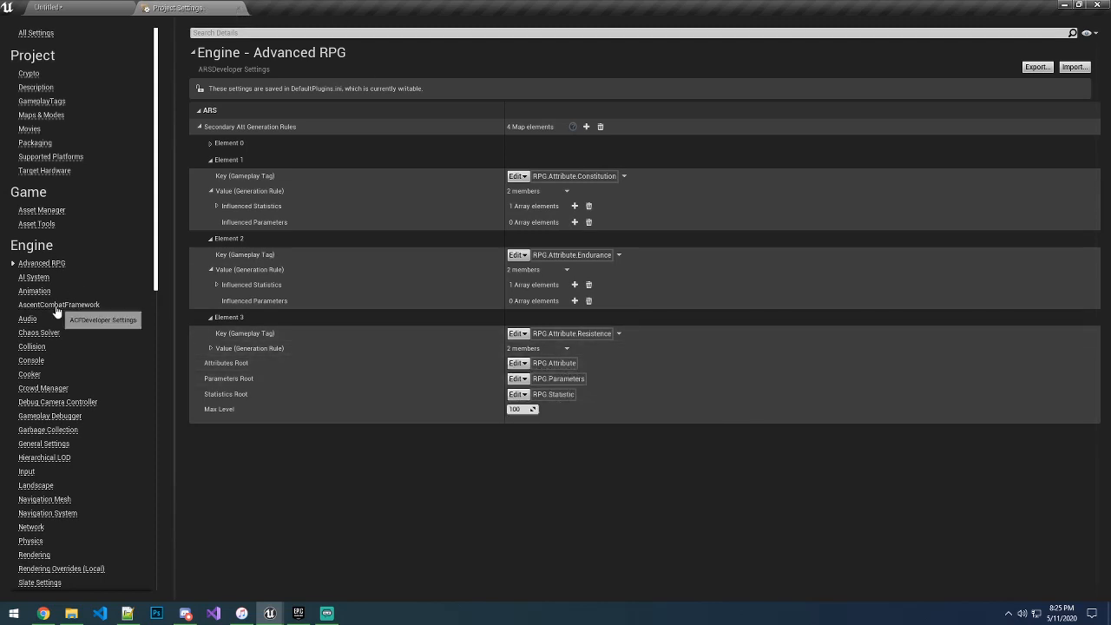
click(87, 304)
click(205, 126)
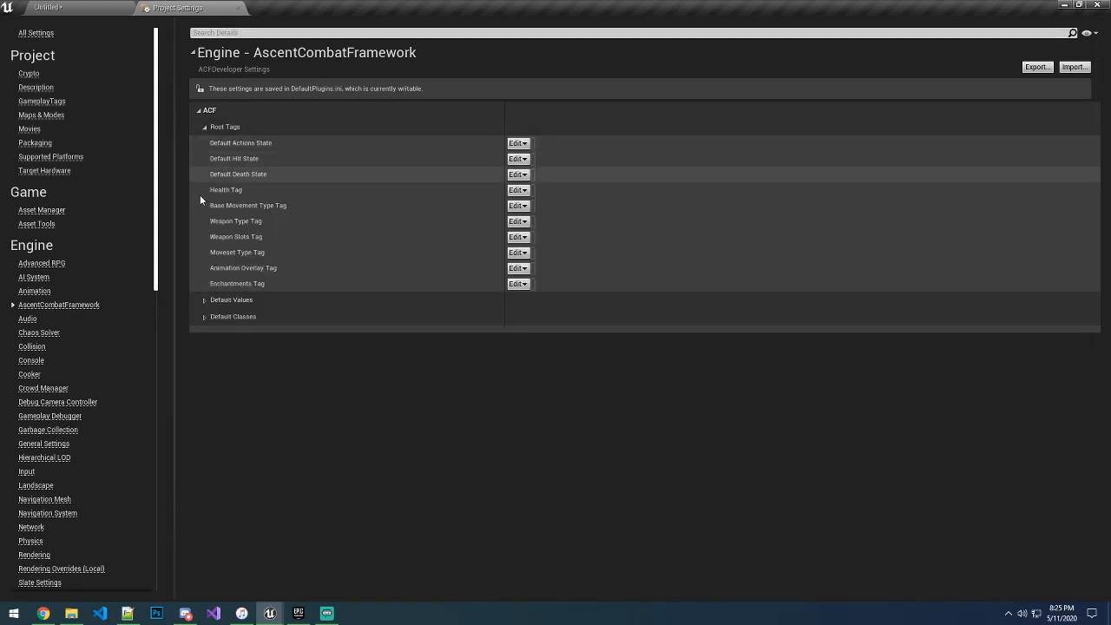
click(205, 299)
right_click(205, 300)
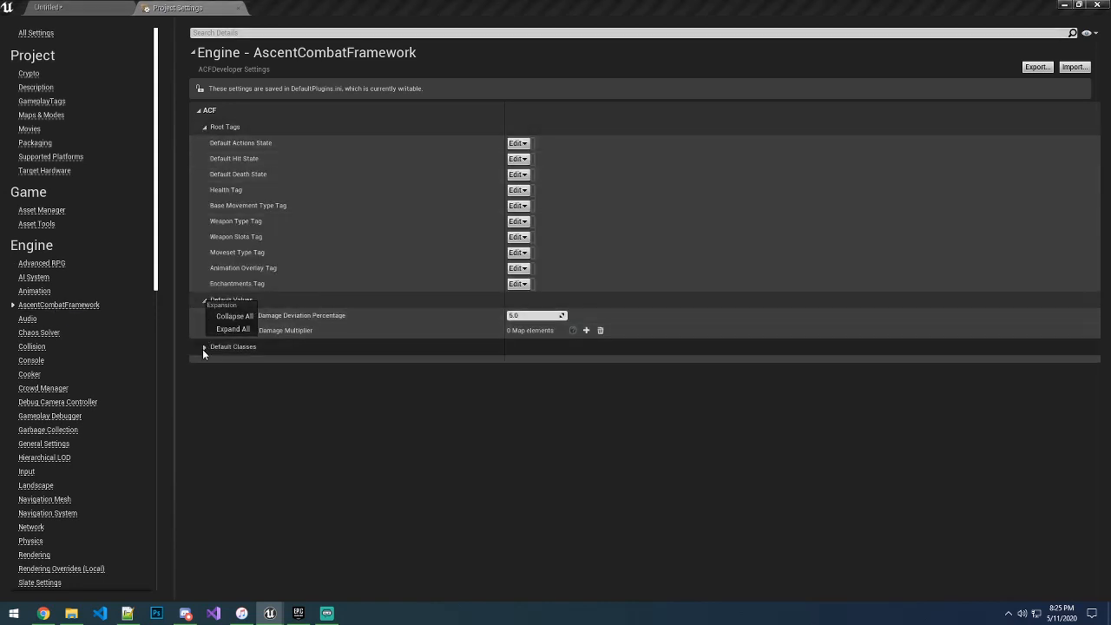
click(204, 346)
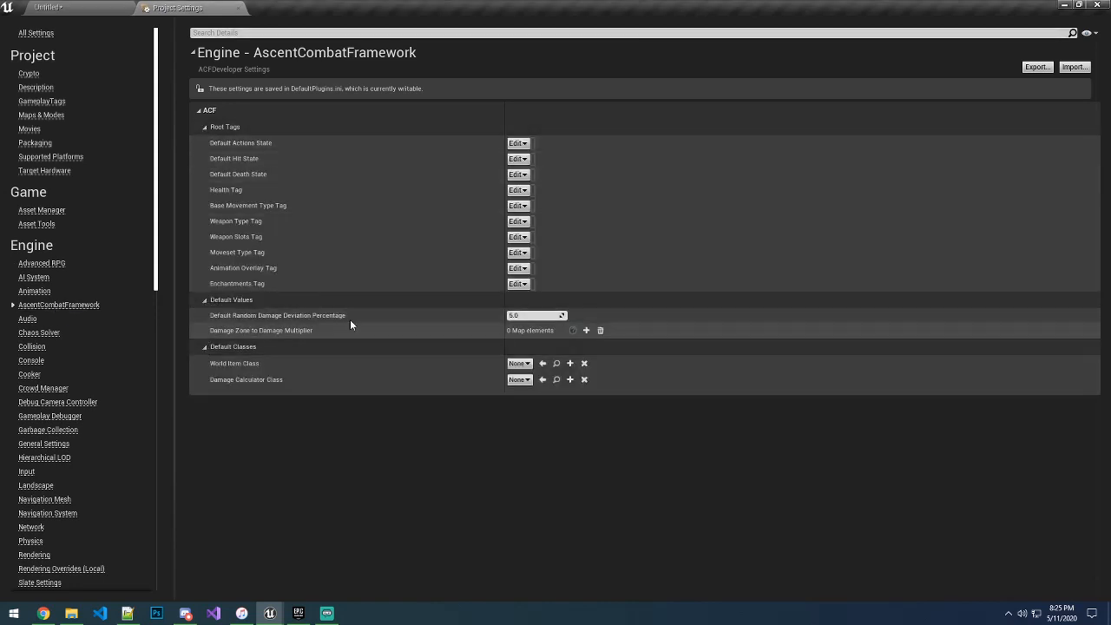
- Import AscentCombatFramework Backup 2020-05-11 201537.ini from the ACFINIS folder into the AscentCombatFramework settings
click(1072, 67)
scroll(468, 201, up, 3)
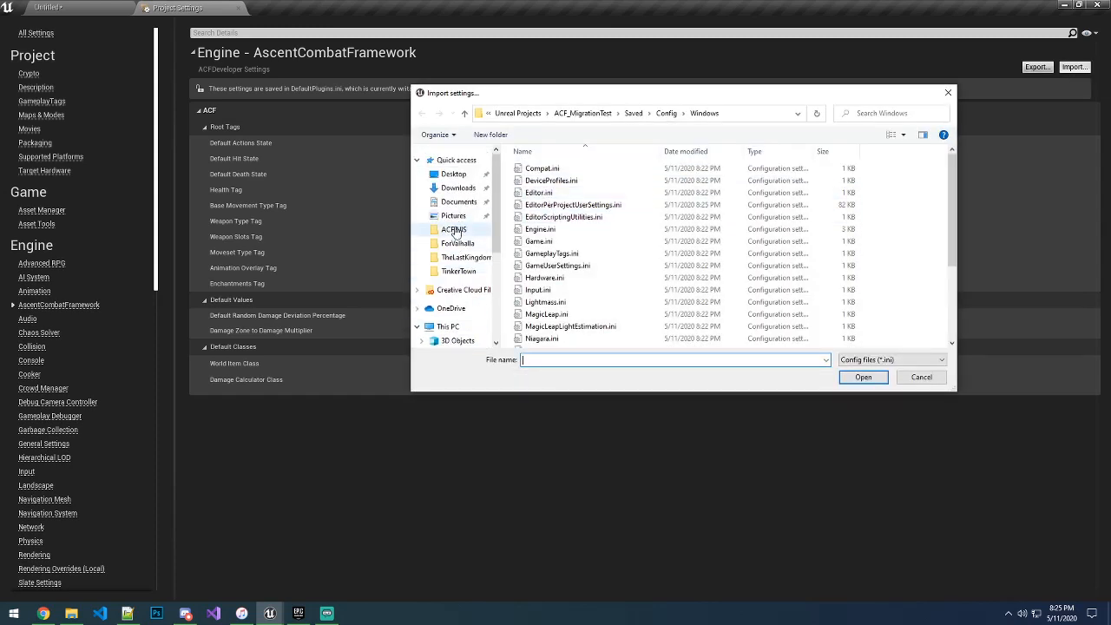
click(453, 229)
click(563, 181)
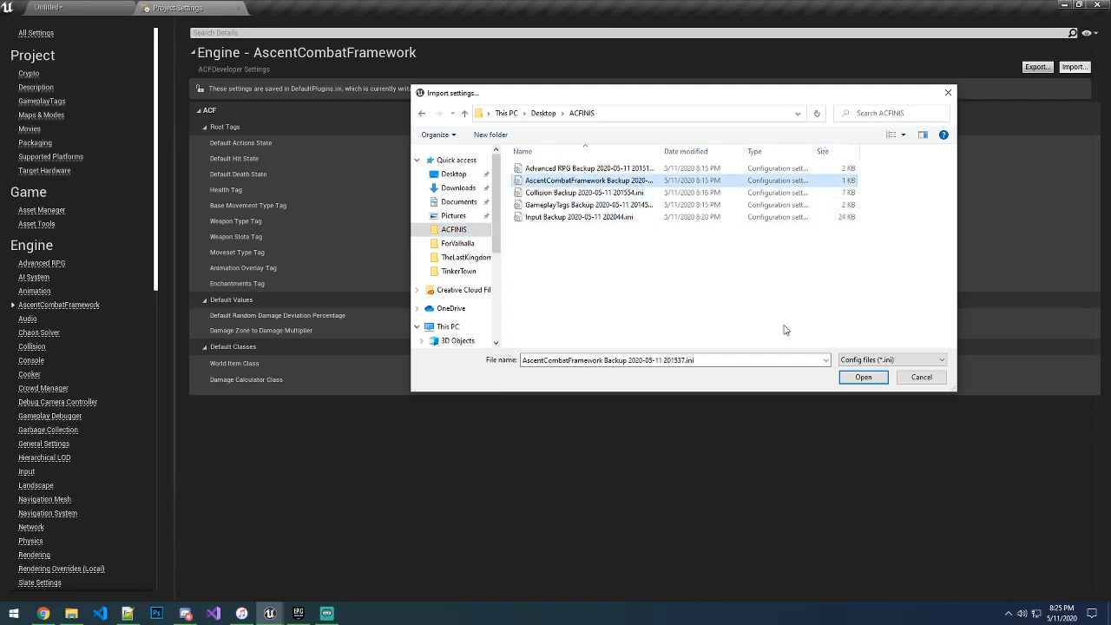
click(857, 378)
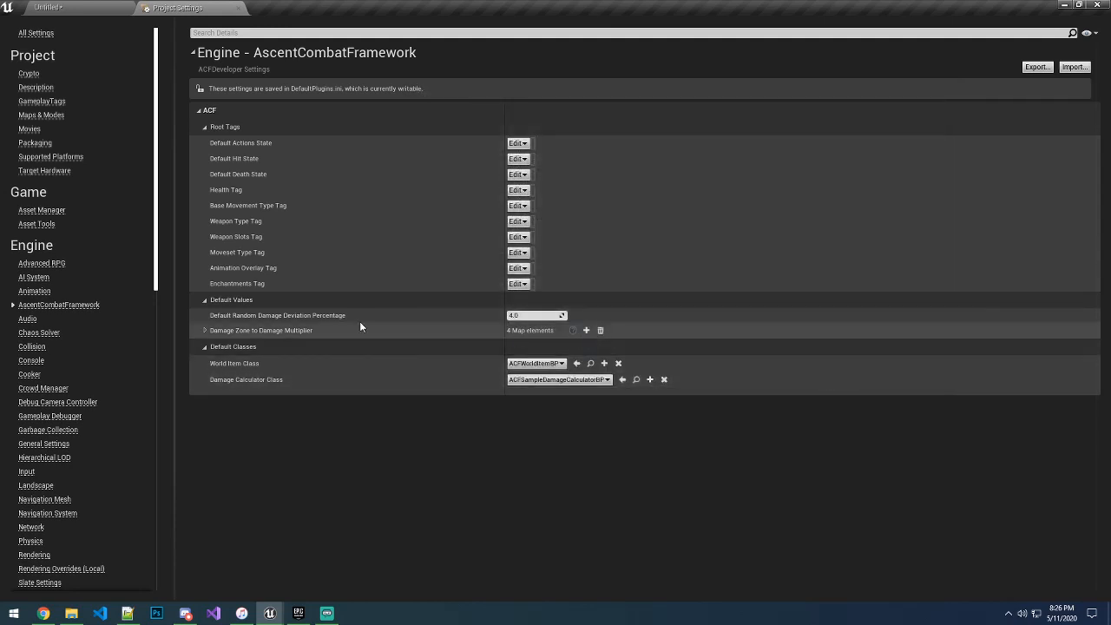
- Check the imported tags for Default Actions State, Default Hit State, Default Death State and Health Tag
click(521, 143)
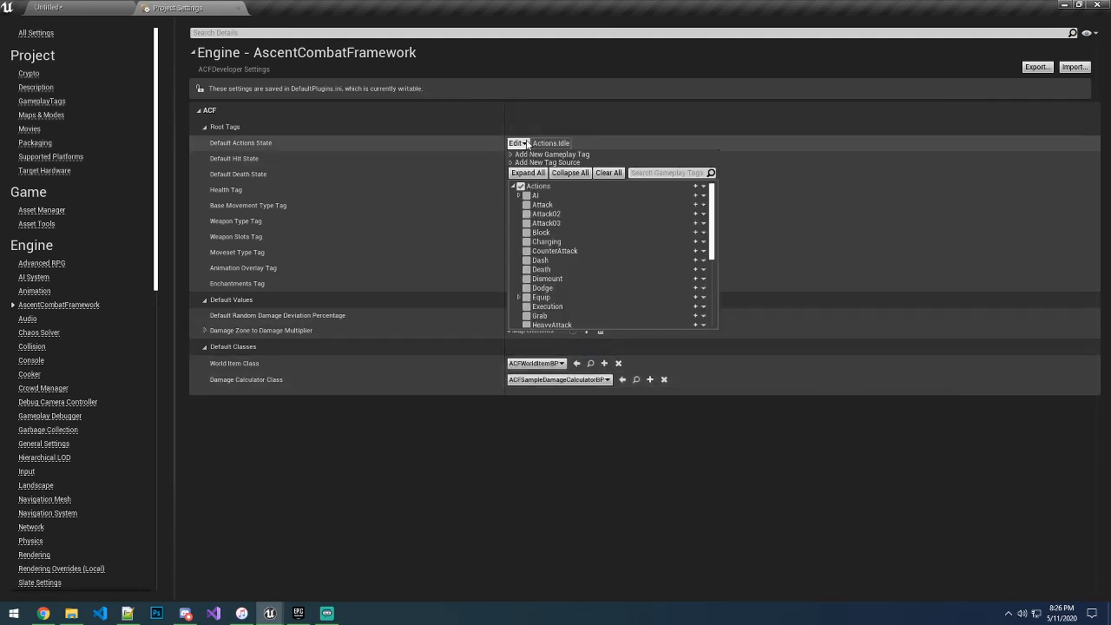
click(837, 145)
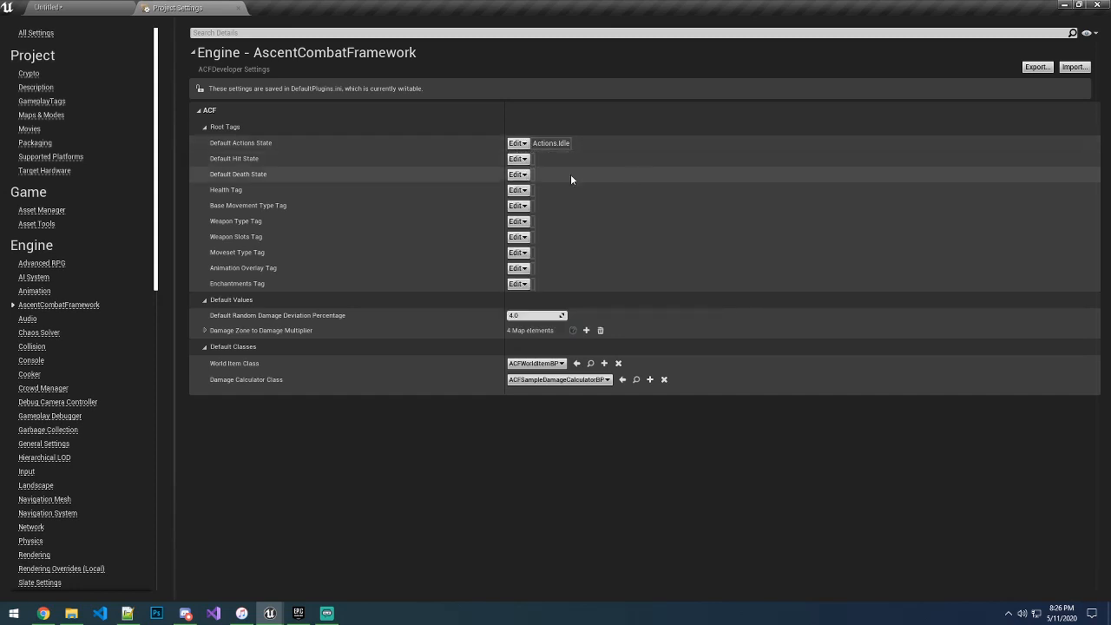
click(523, 160)
click(748, 177)
click(519, 176)
click(723, 179)
click(526, 190)
click(603, 194)
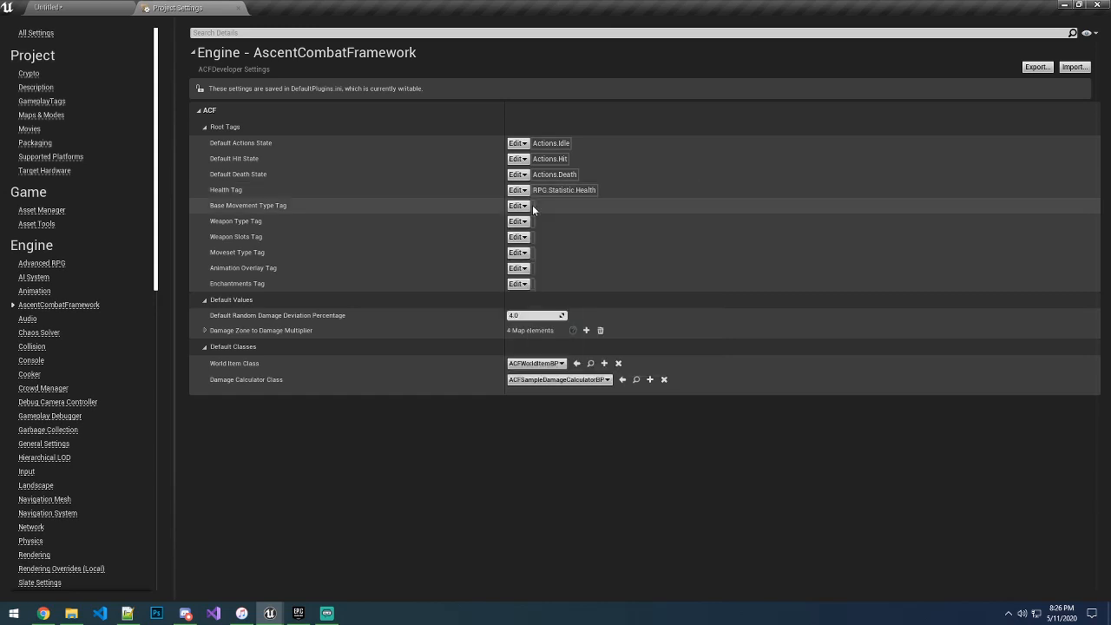
- Check the imported tags for Base Movement Type, Weapon Type, Weapon Slots and Moveset Type
click(518, 205)
click(660, 196)
click(518, 221)
click(682, 208)
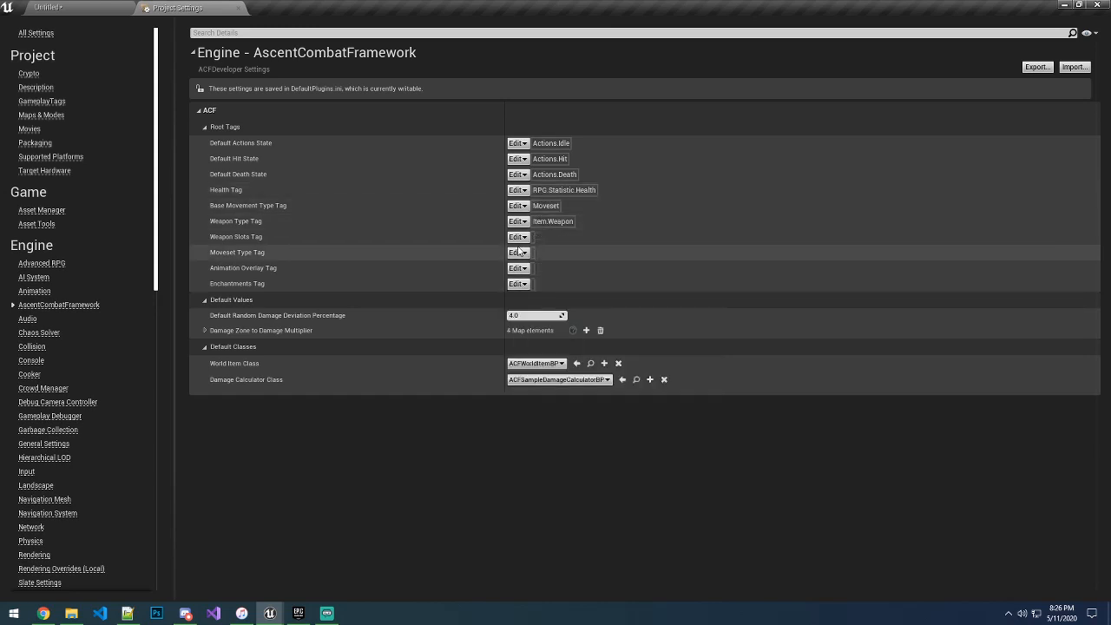
click(518, 237)
click(587, 236)
click(518, 253)
click(666, 240)
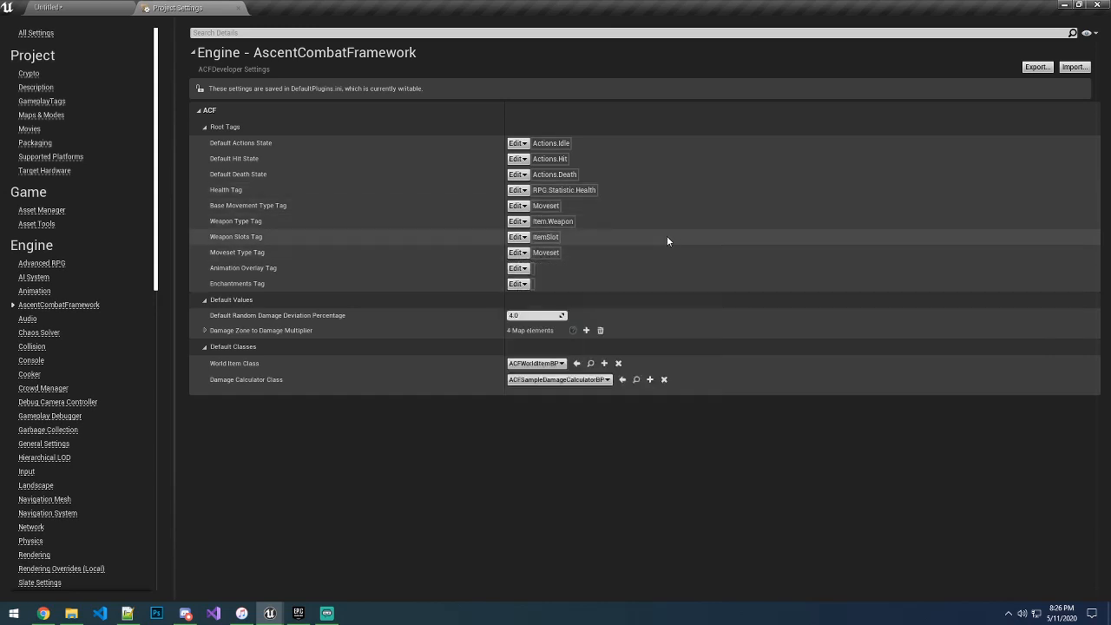
- Check the imported tags for Animation Overlay Tag and Enchantments Tag
click(519, 268)
click(618, 257)
click(519, 284)
click(678, 255)
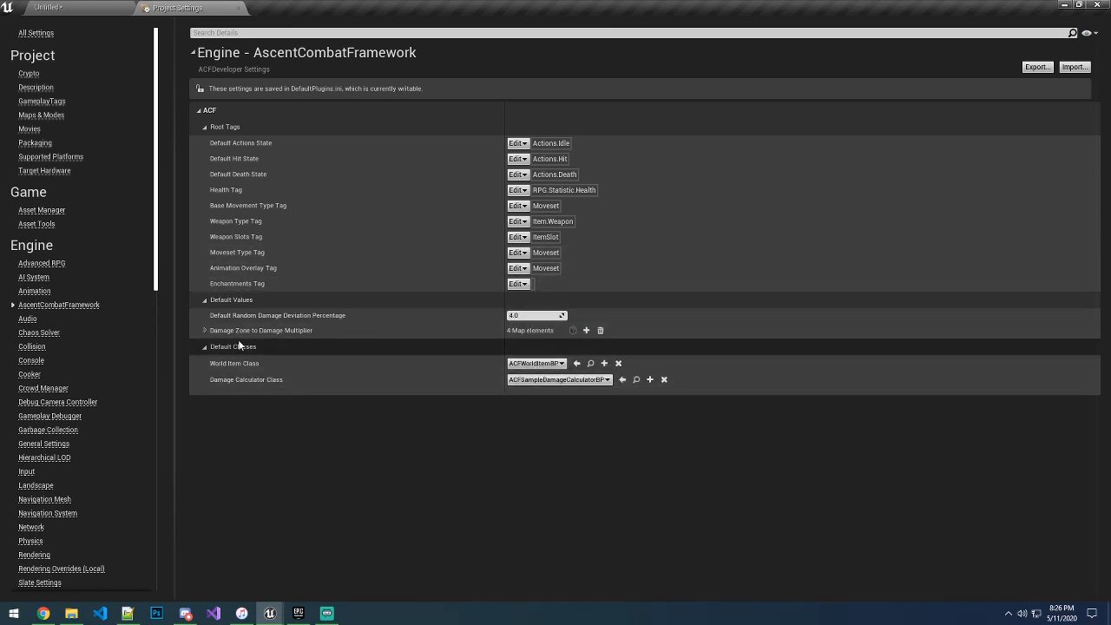
- Inspect the damage zone multipliers, and locate and open the damage calculator class from the Content Browser
click(205, 330)
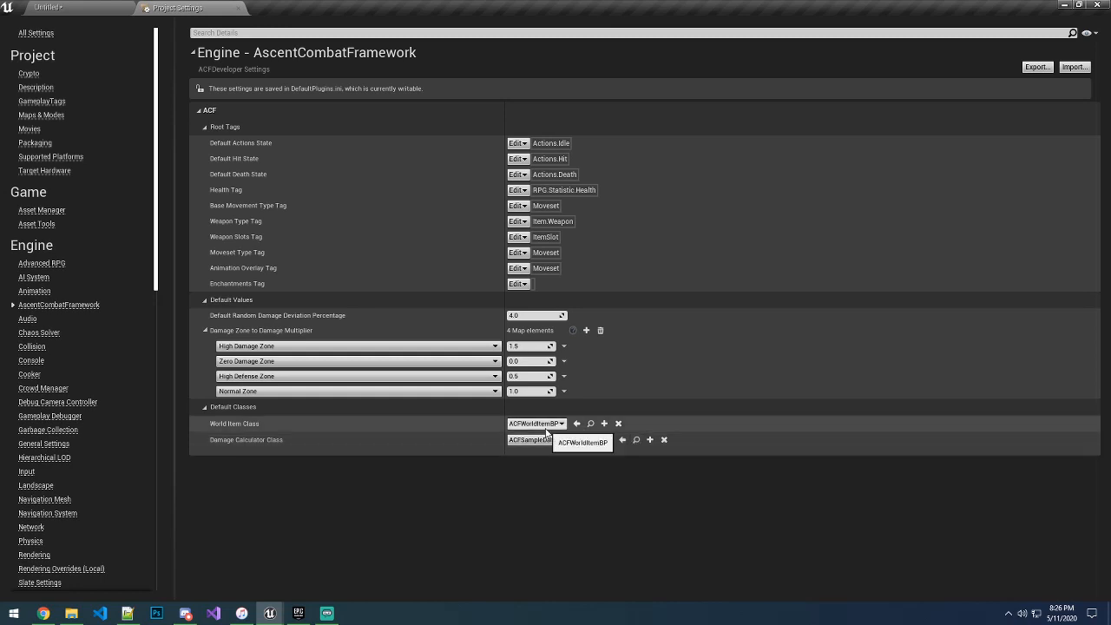
click(636, 440)
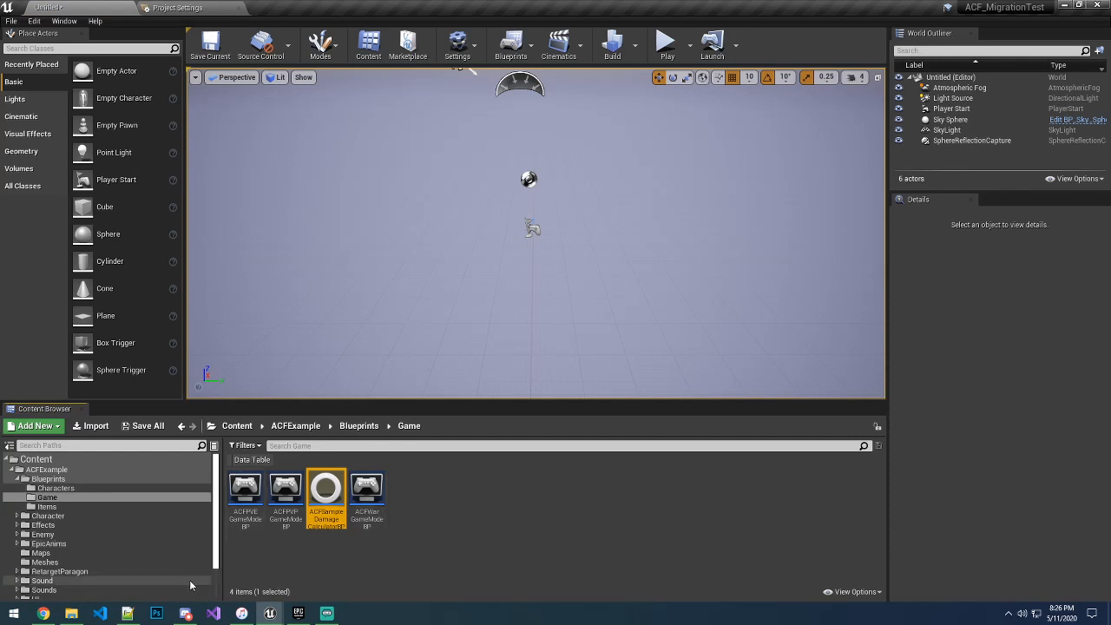
double_click(336, 508)
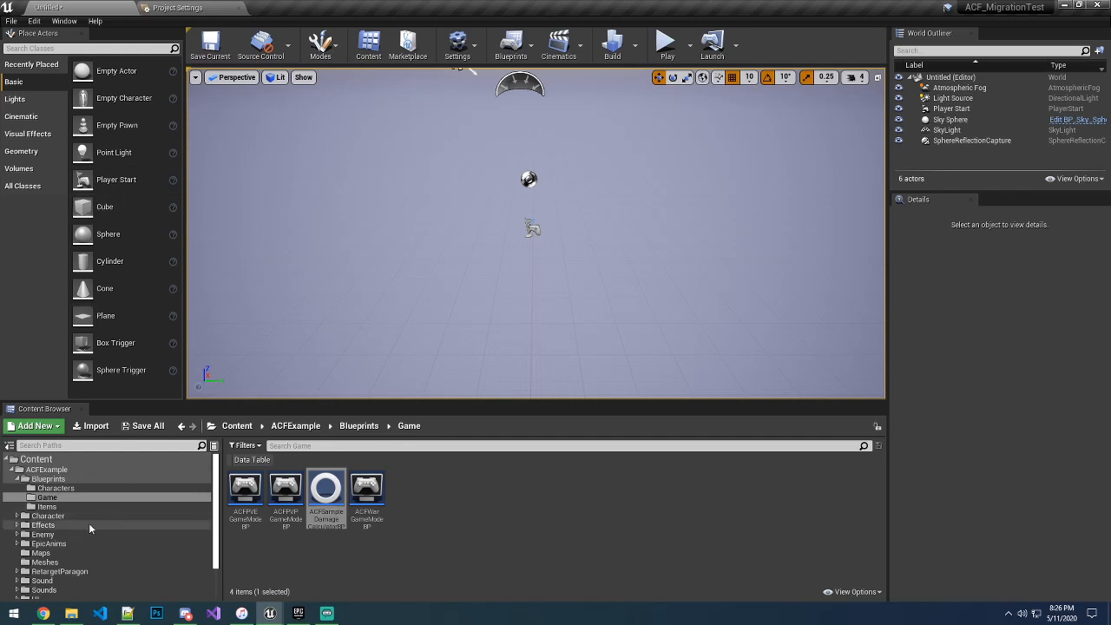
- Look through the ACFExample folder tree and display the contents of its Blueprints folder
scroll(89, 522, down, 3)
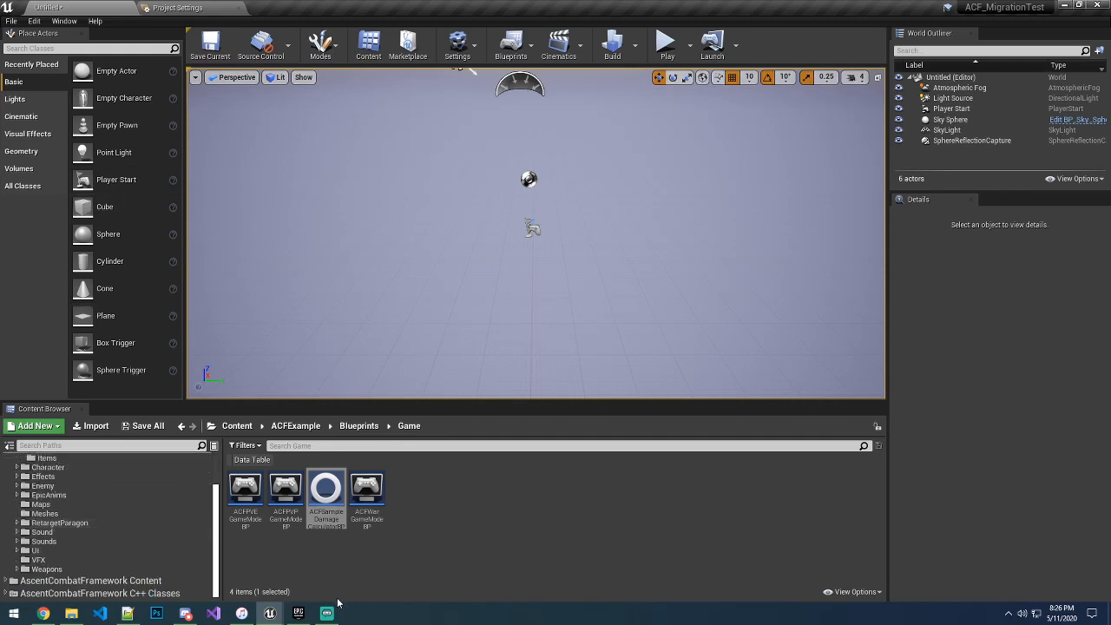
scroll(102, 567, up, 3)
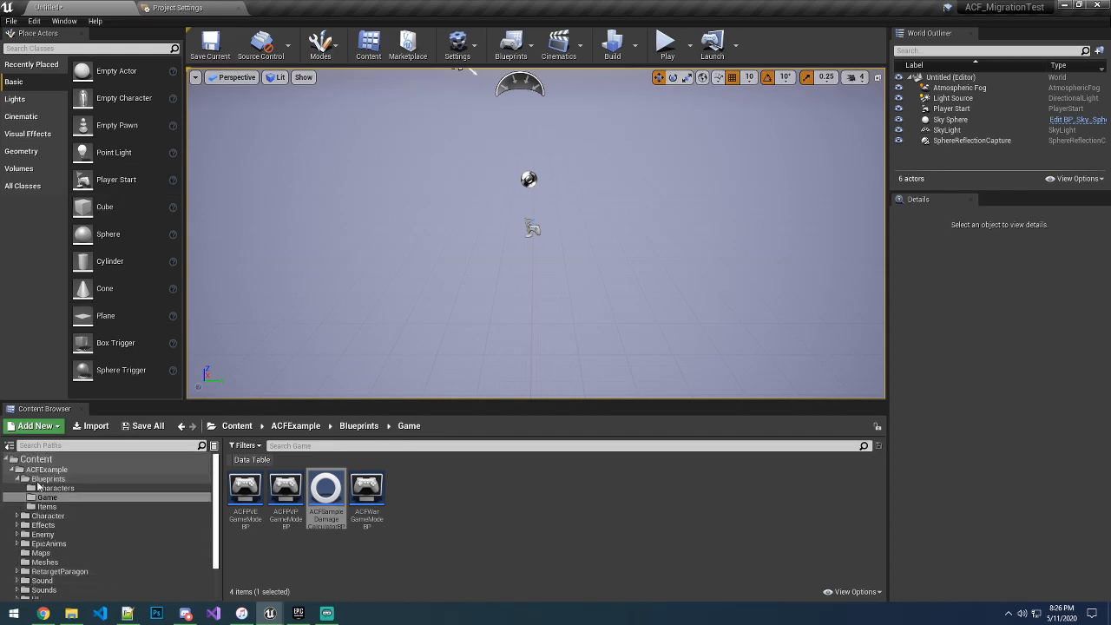
click(25, 479)
- Close the editor without saving the untitled level and reopen the ACF_MigrationTest project from the Epic Games Launcher
click(183, 8)
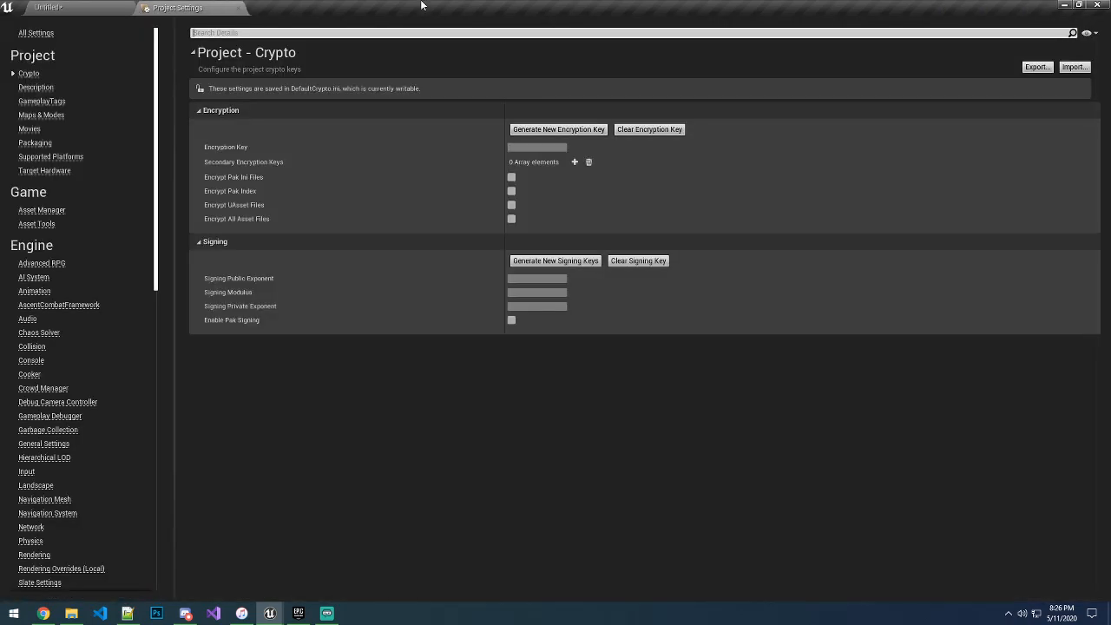
key(ctrl+shift+s)
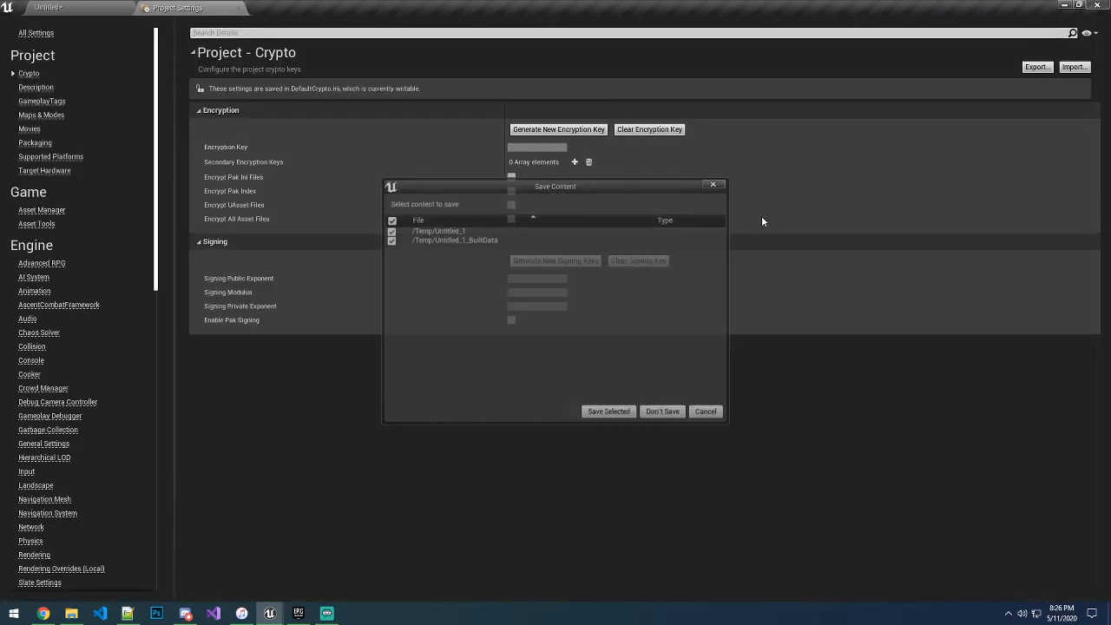
click(664, 414)
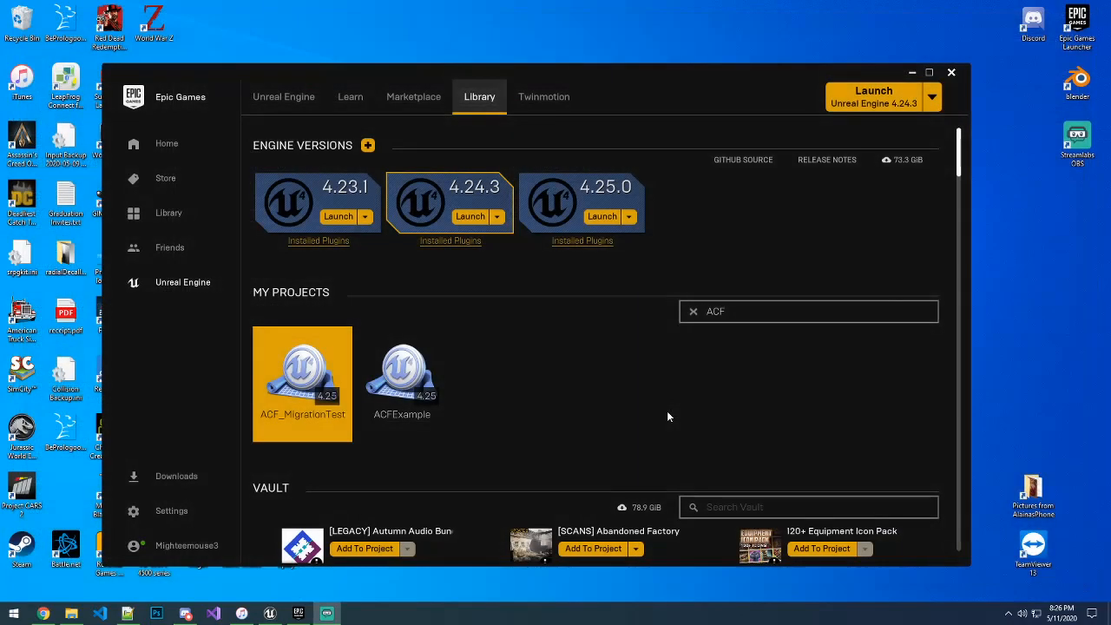
double_click(315, 388)
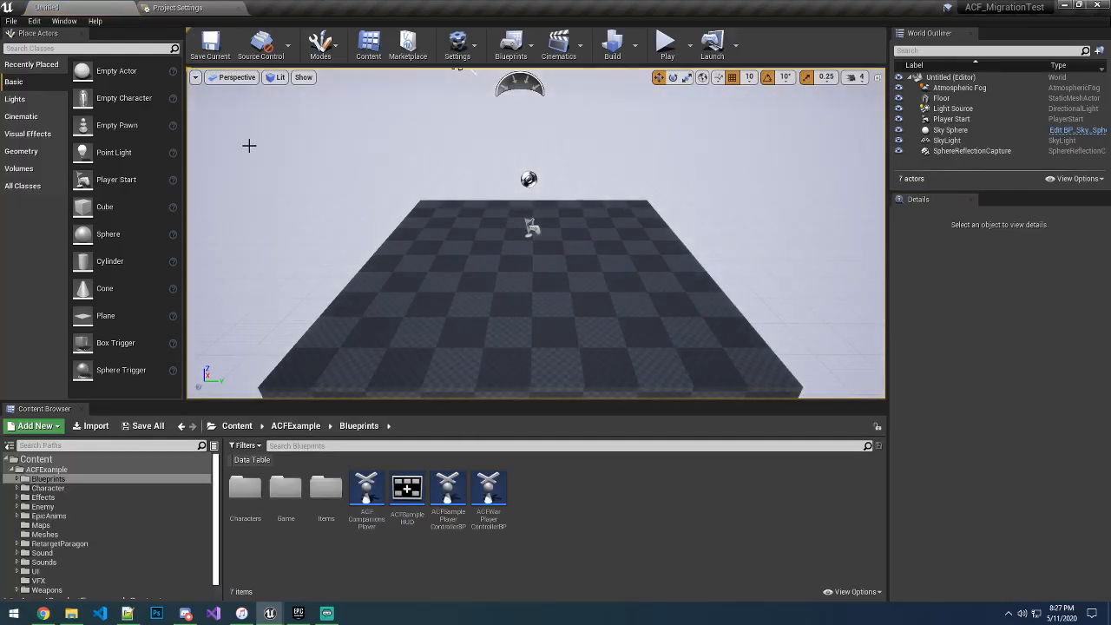
- Open the PVEMap level from the ACFExample Maps folder
click(34, 20)
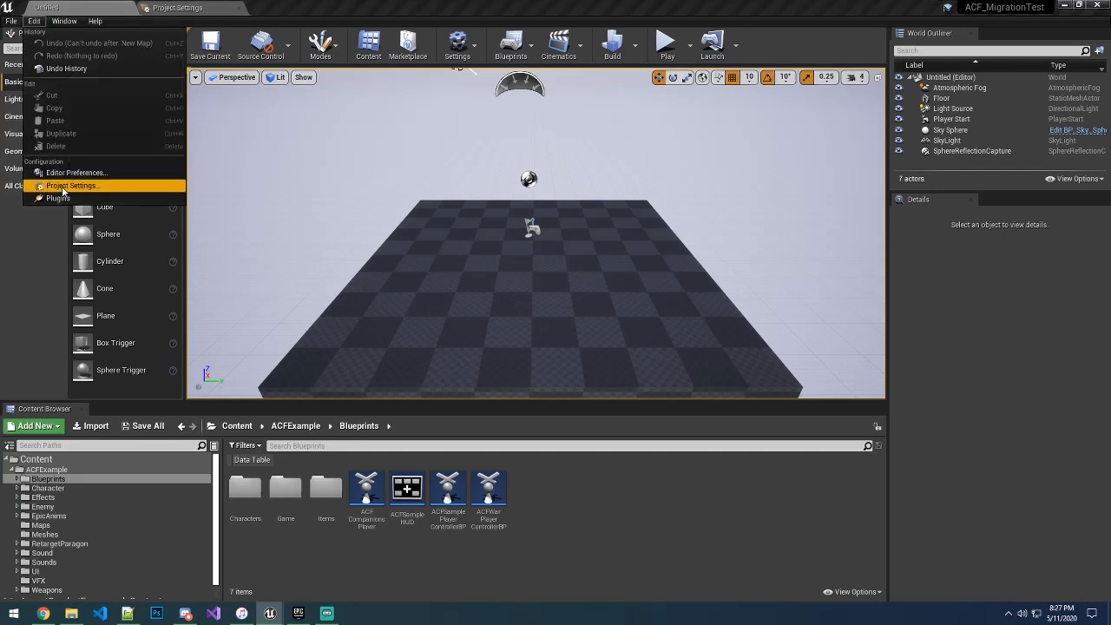
click(40, 525)
click(246, 491)
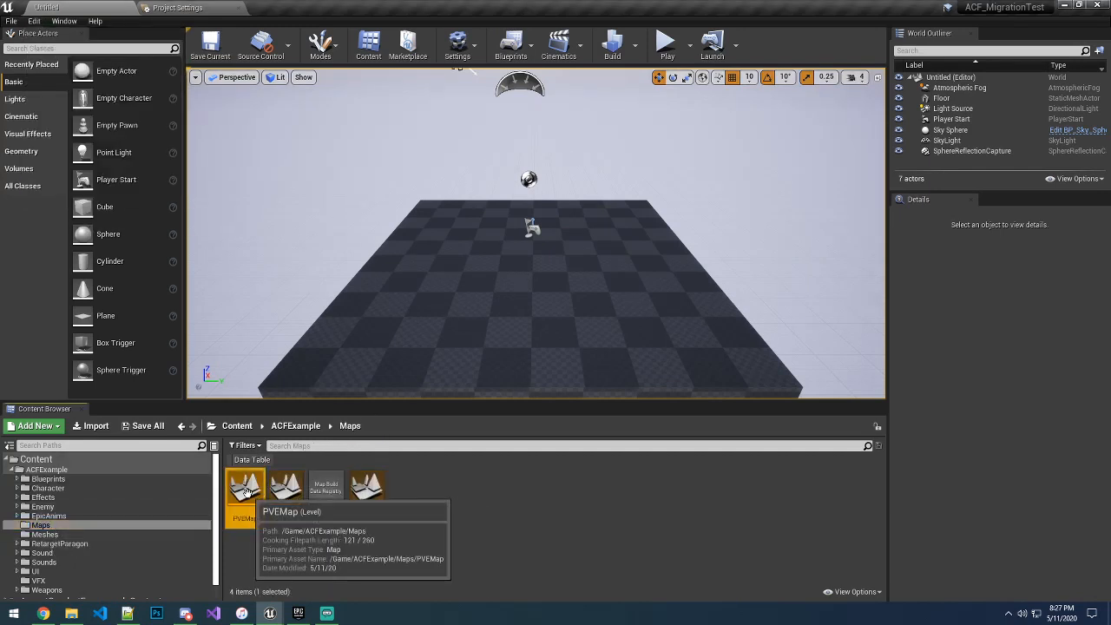
double_click(247, 492)
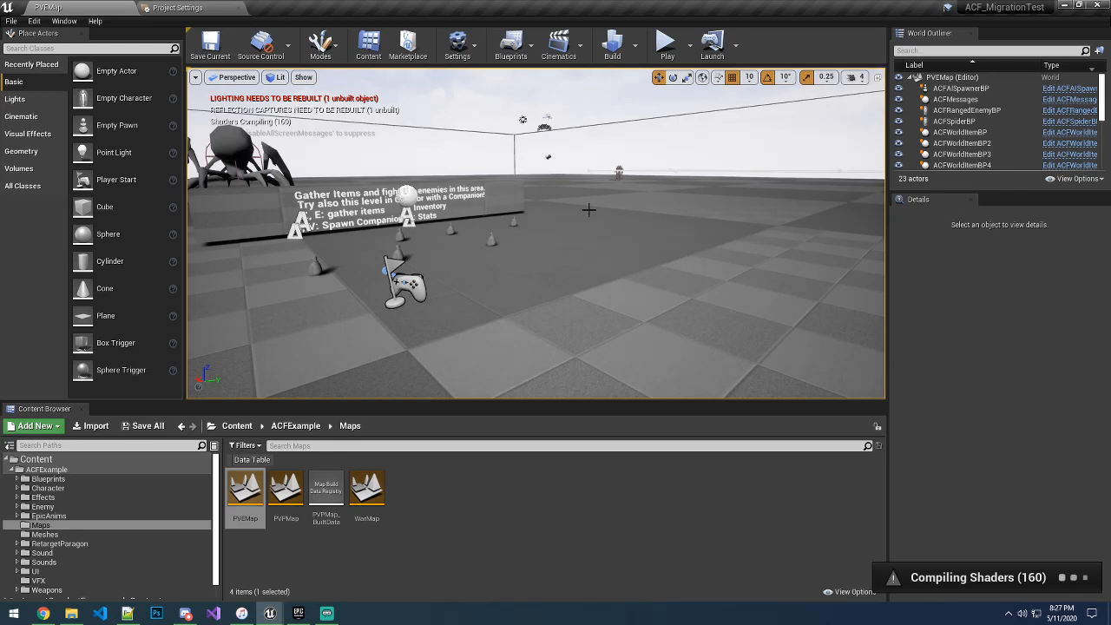
- Build only the lighting for PVEMap, allowing SwarmAgent through the firewall on private networks
click(727, 529)
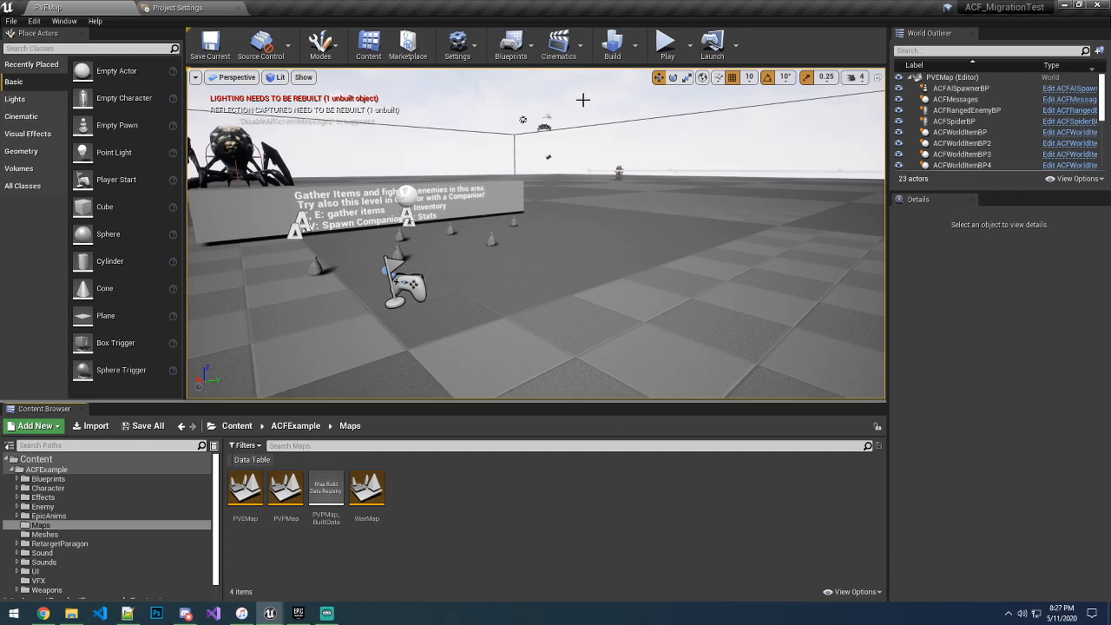
click(636, 45)
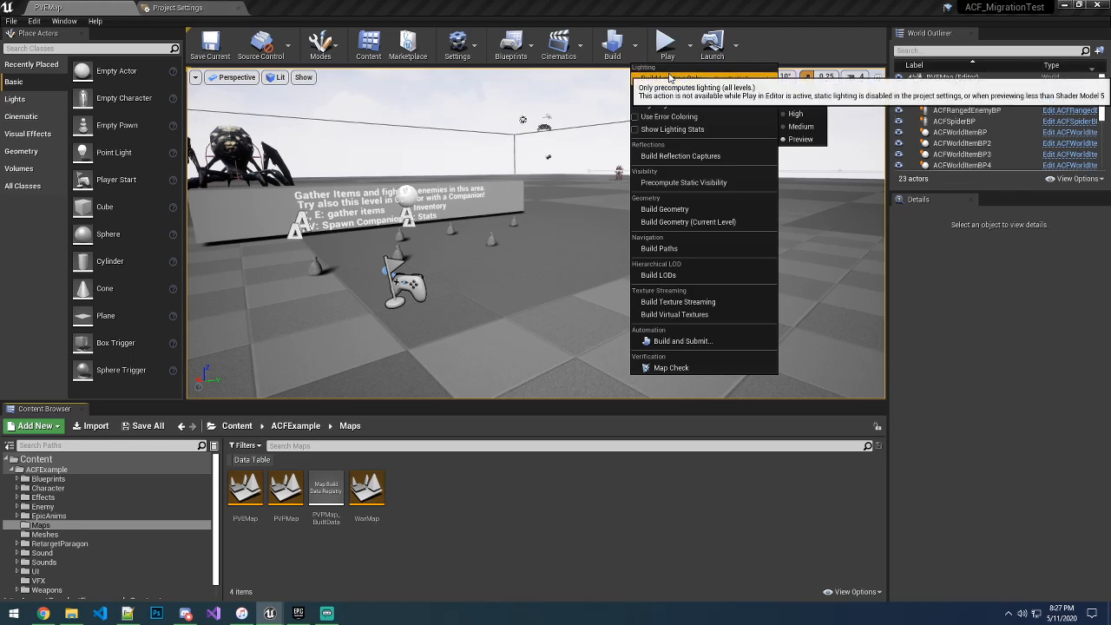
click(670, 78)
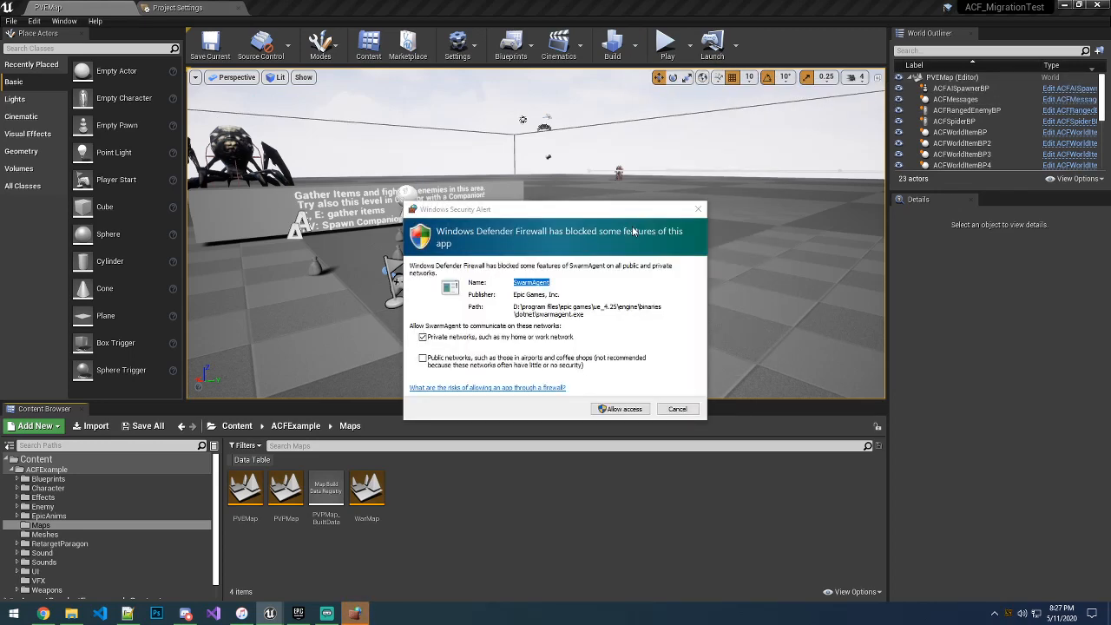
click(617, 411)
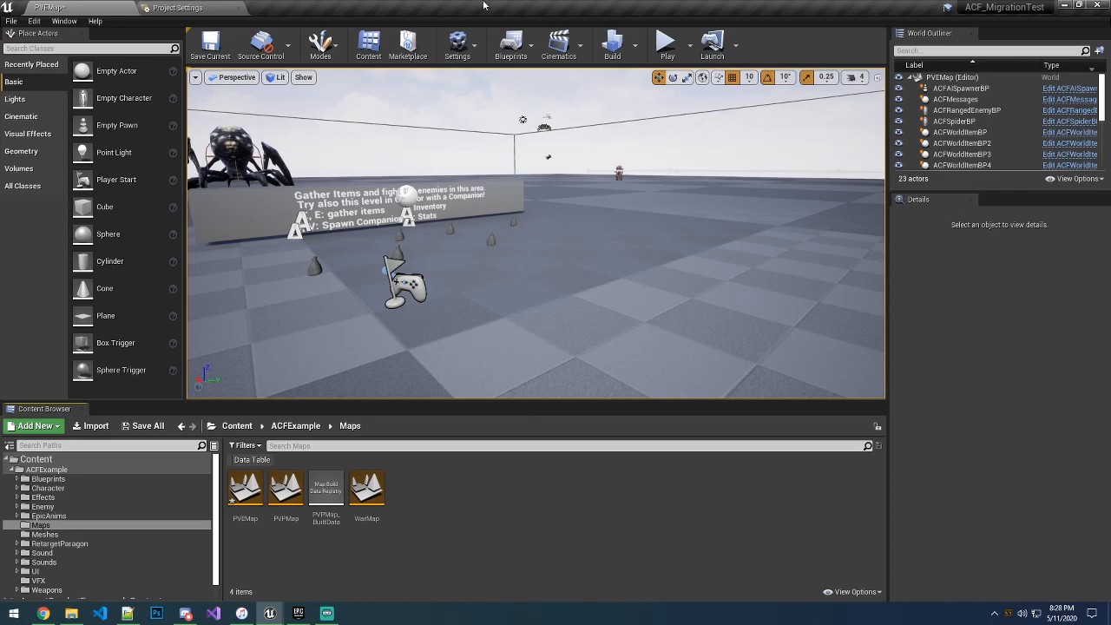
- Check the action and axis mappings in the Input project settings, and return to the PVEMap level
click(180, 8)
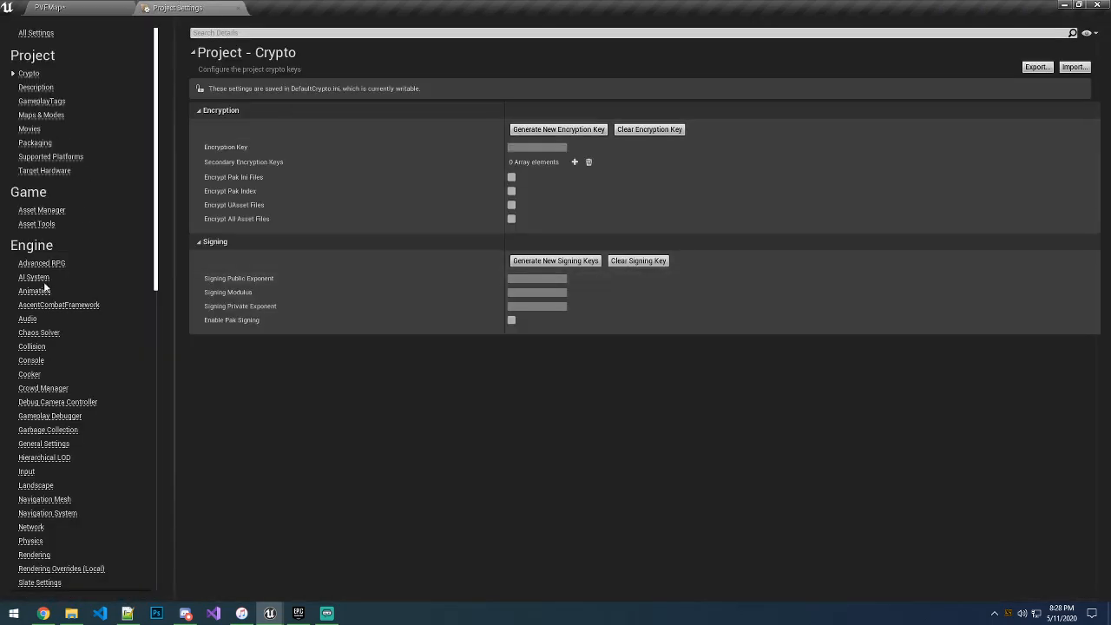
click(26, 472)
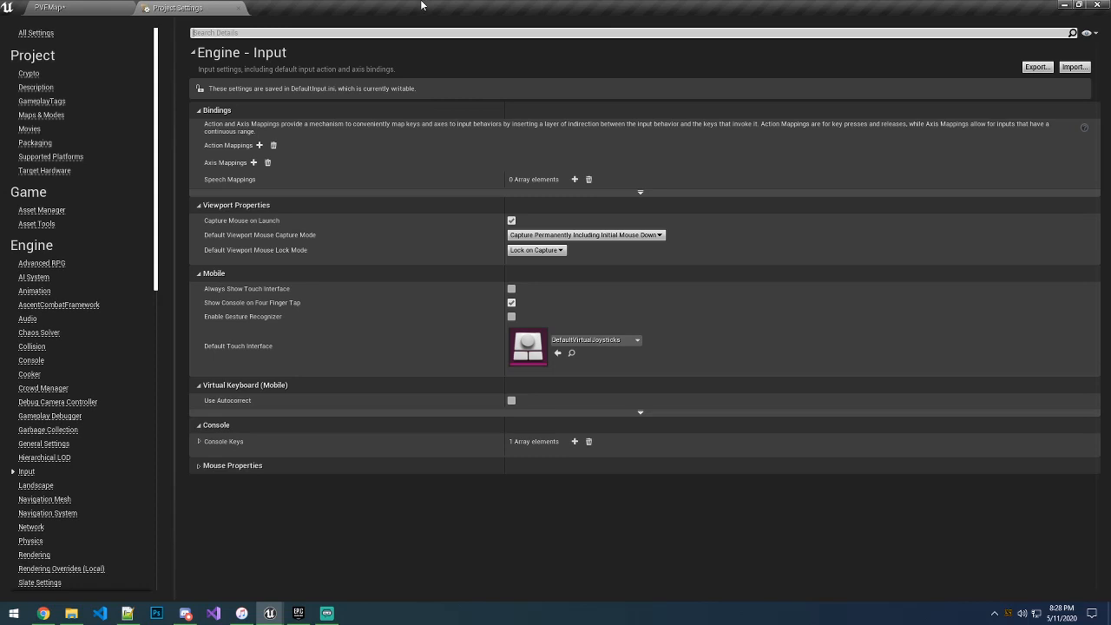
click(87, 8)
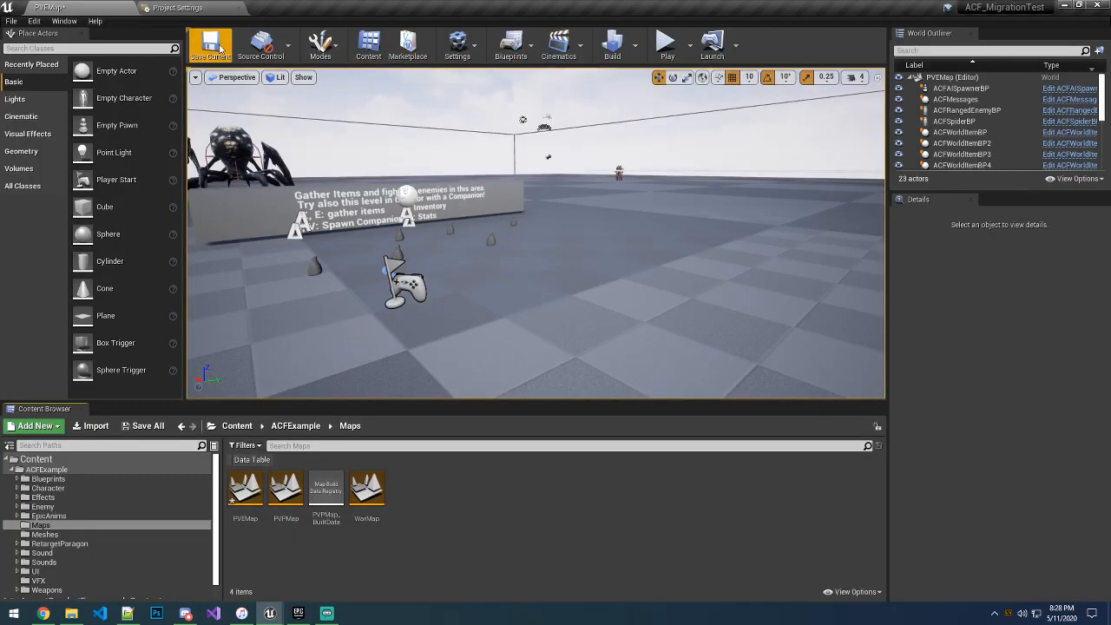
- Import "Input Backup 2020-05-11 202044.ini" from the ACFINIS desktop folder into the Input project settings, and close the settings
click(189, 9)
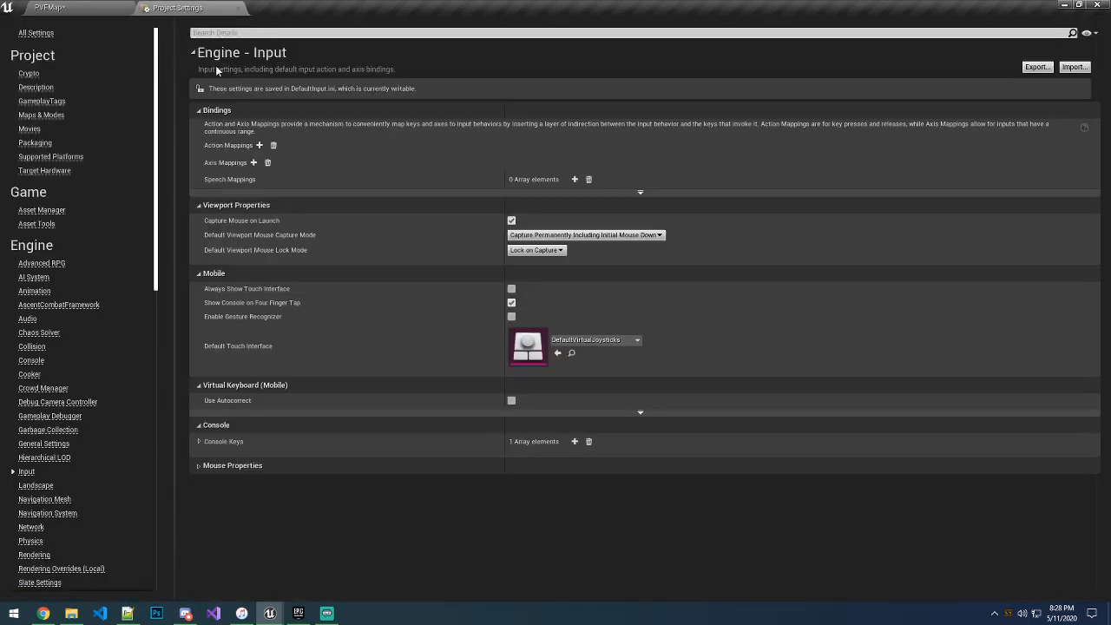
click(1074, 67)
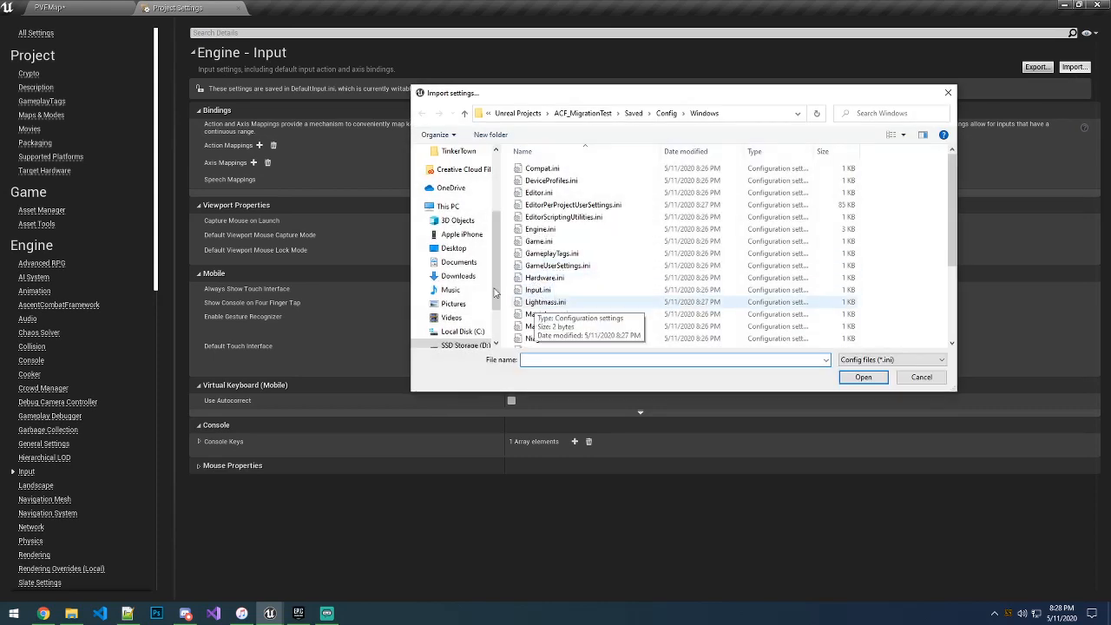
scroll(457, 205, up, 3)
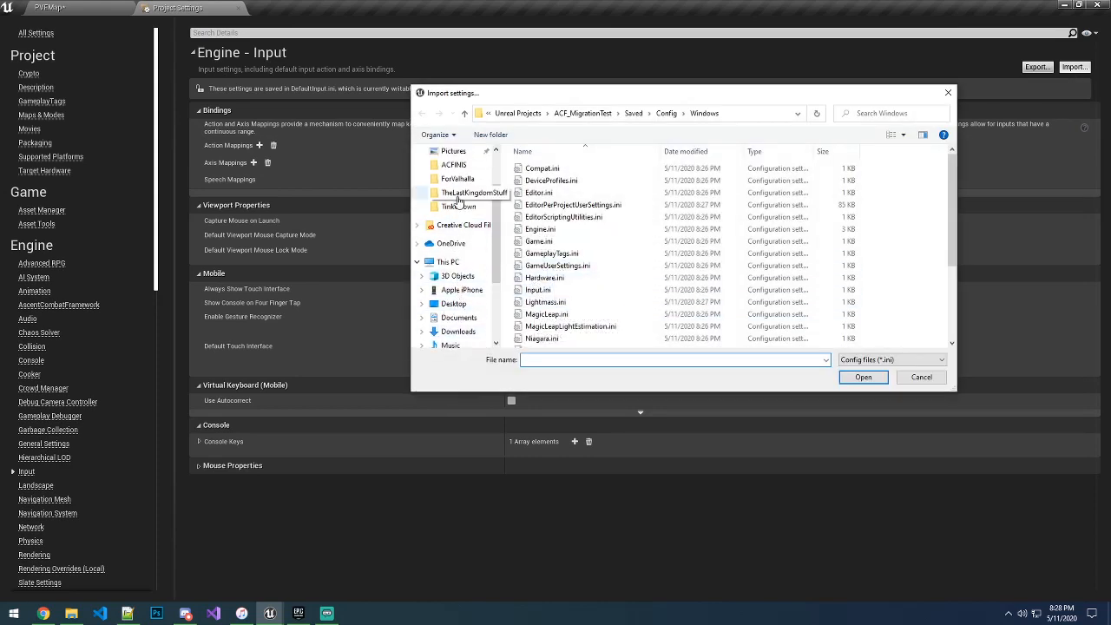
click(454, 192)
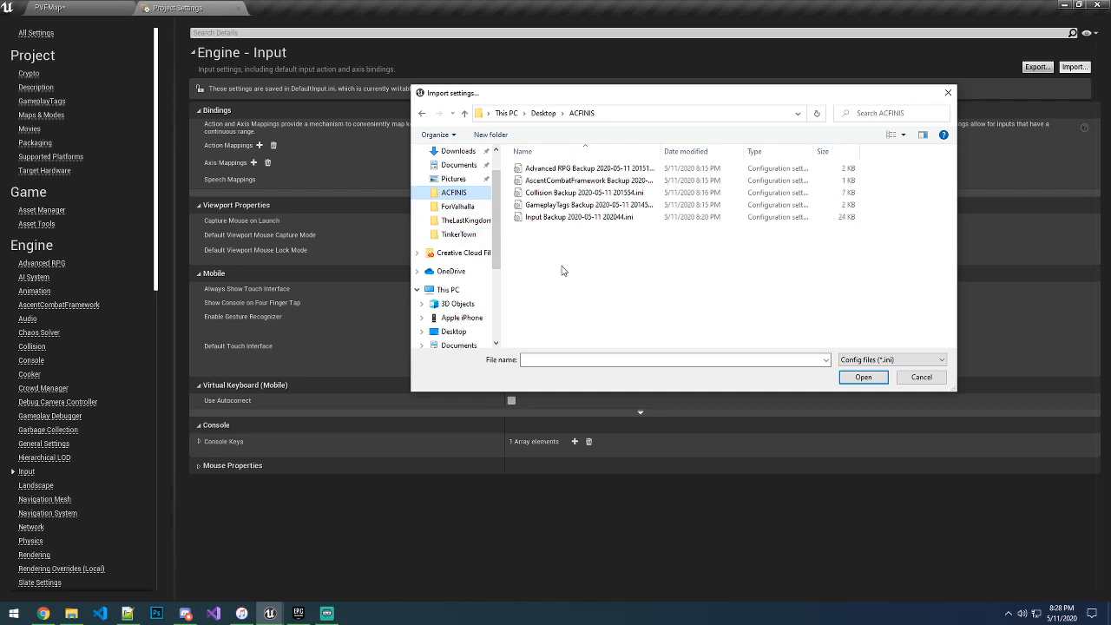
click(547, 217)
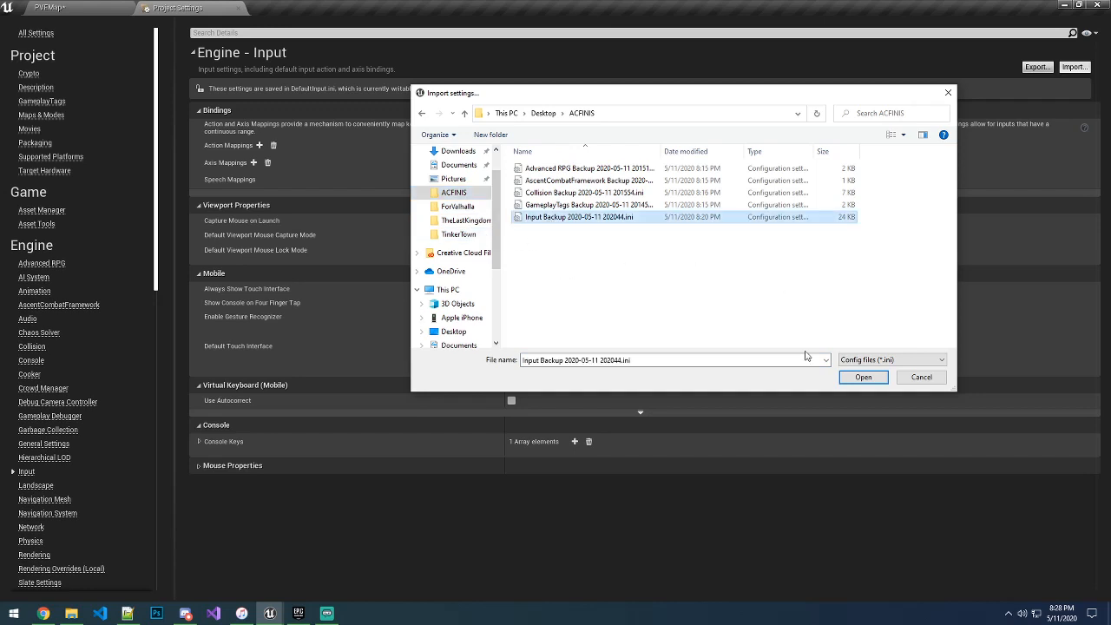
click(861, 379)
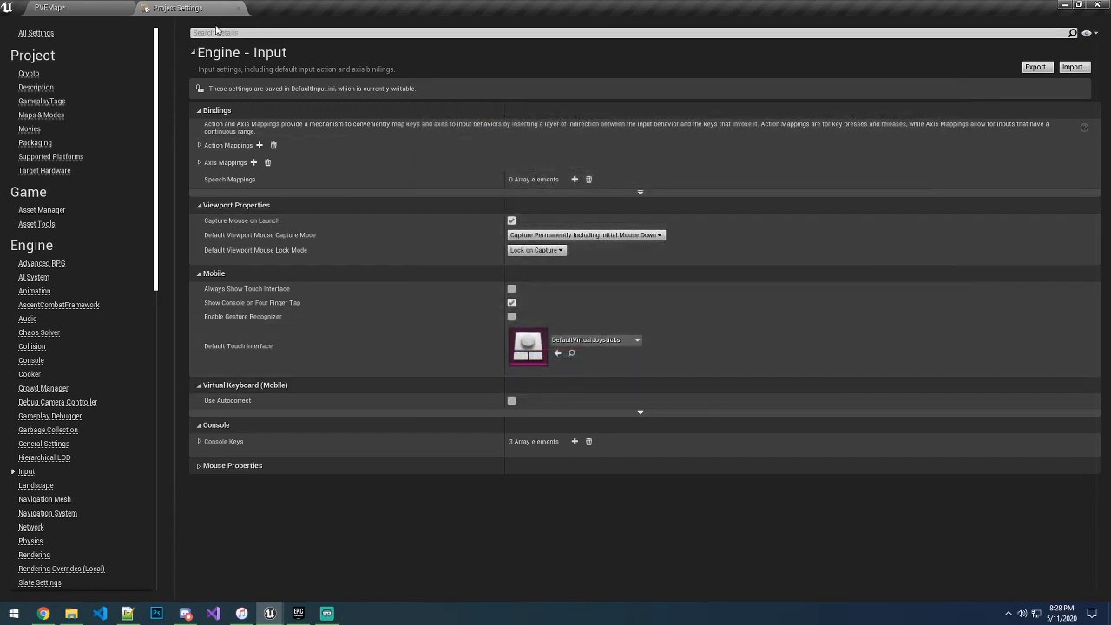
click(239, 8)
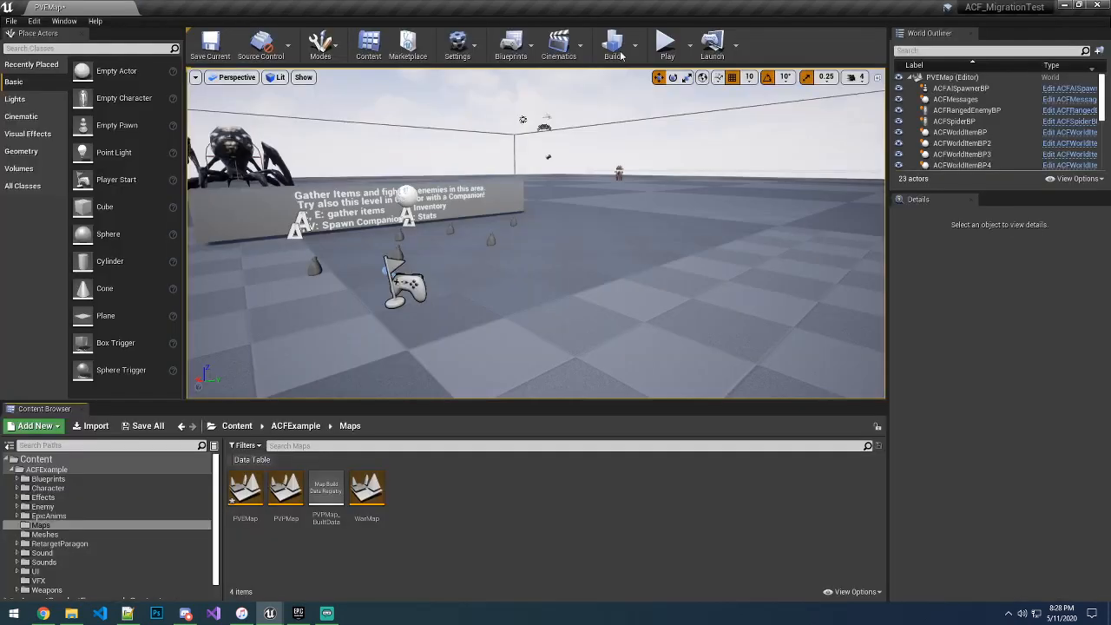
- Play-test PVEMap in the editor, moving the character and gathering items near the sign, and stop the session
click(666, 43)
key(w)
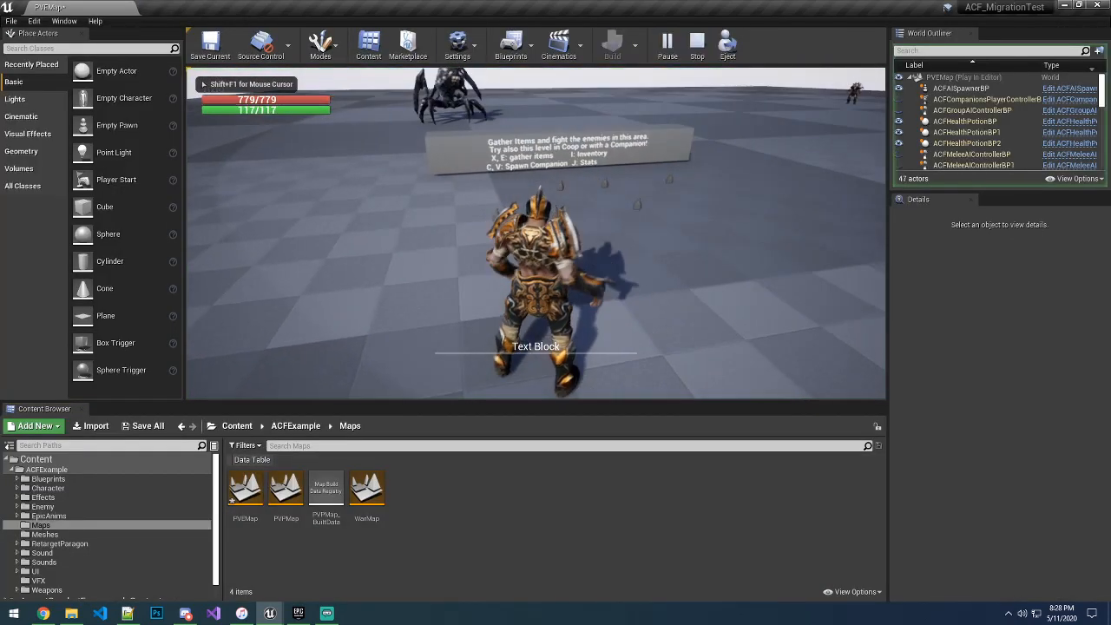
key(d)
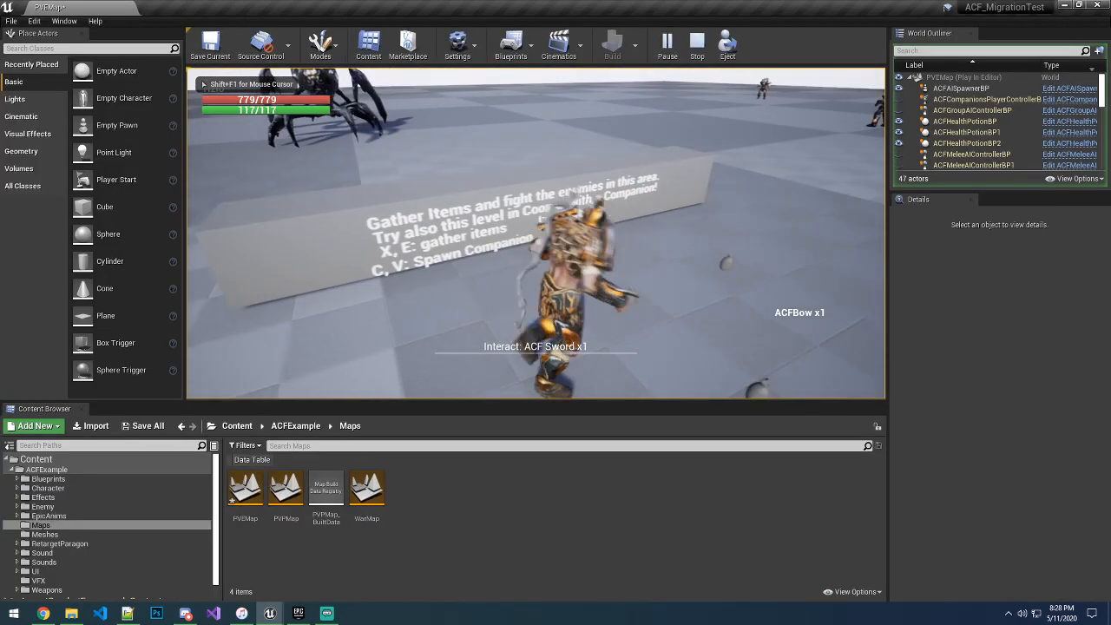
key(e)
key(a)
key(w)
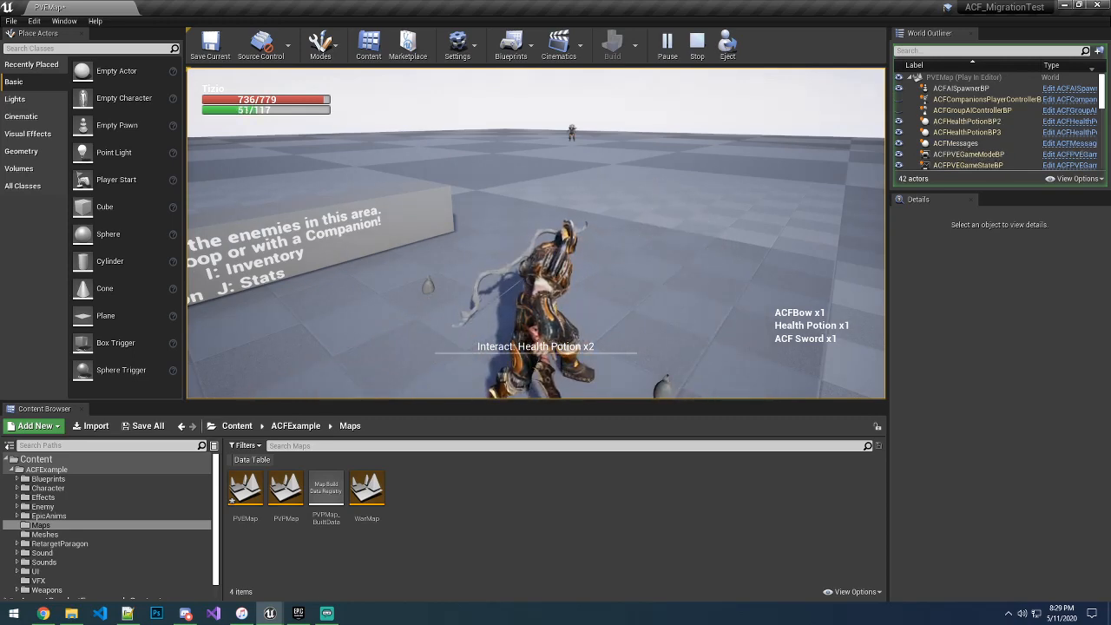
key(Escape)
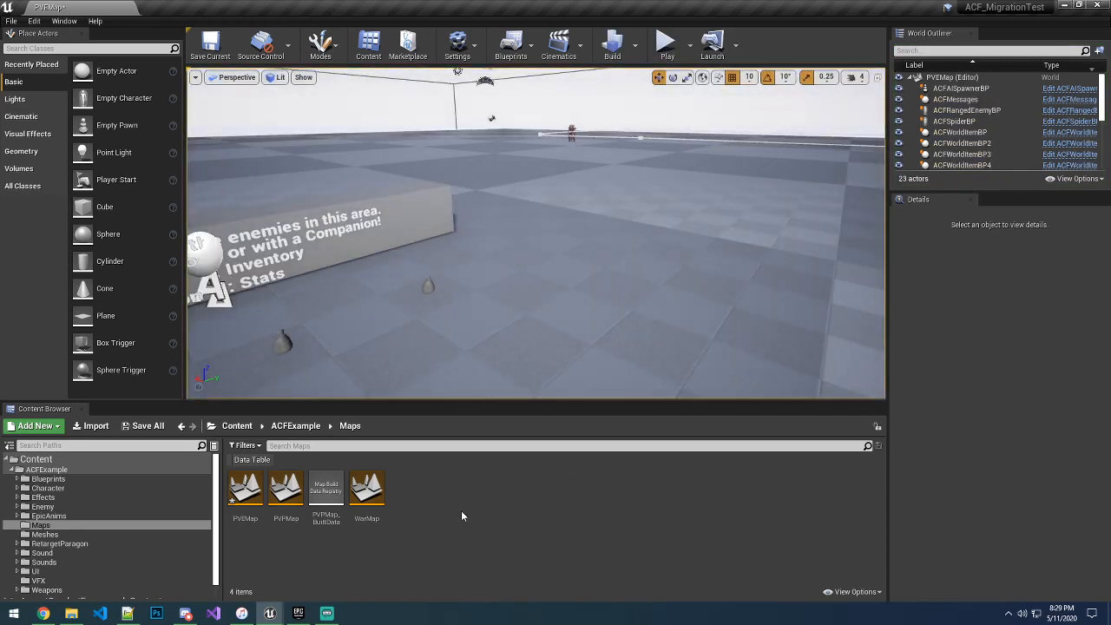
- Examine the action and axis mappings in the Input project settings, including the keys bound to Target
click(67, 482)
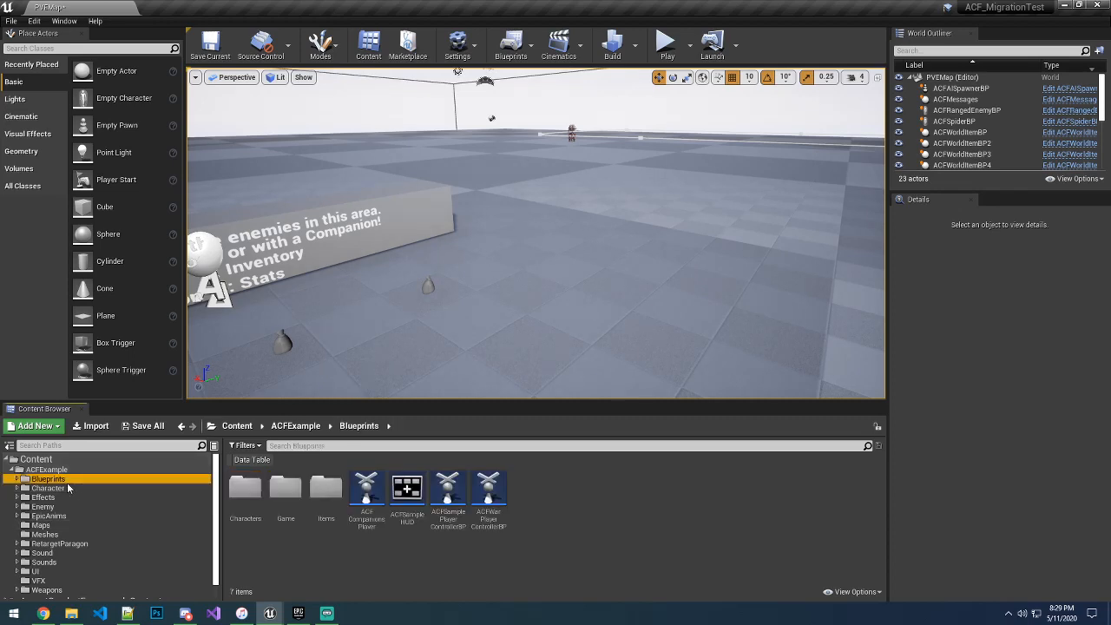
click(34, 21)
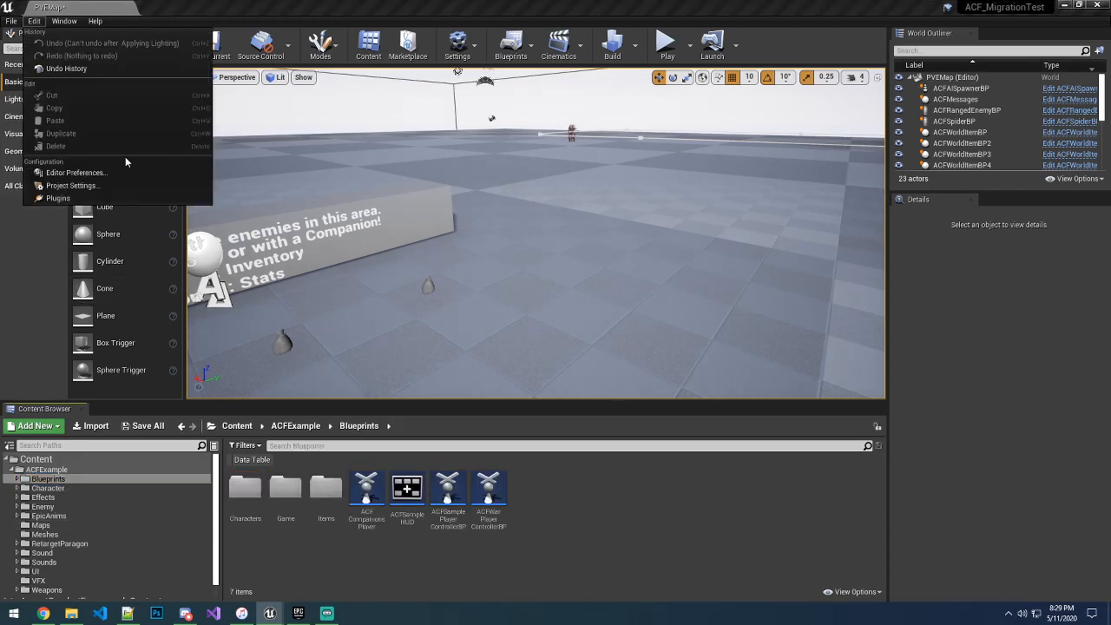
click(72, 186)
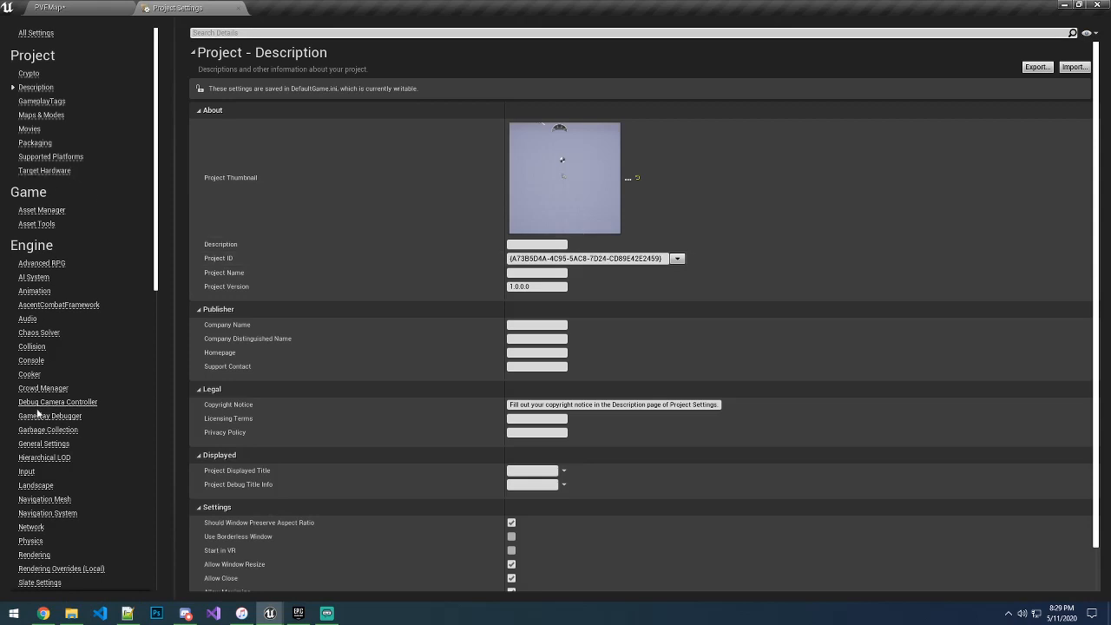
click(27, 472)
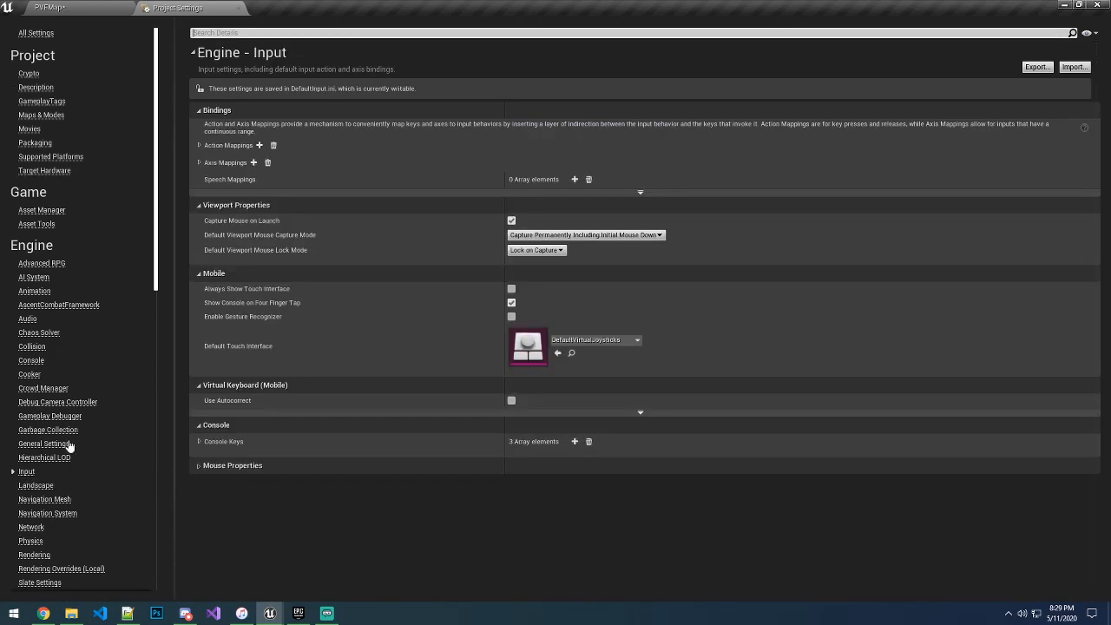
click(199, 145)
scroll(234, 304, down, 2)
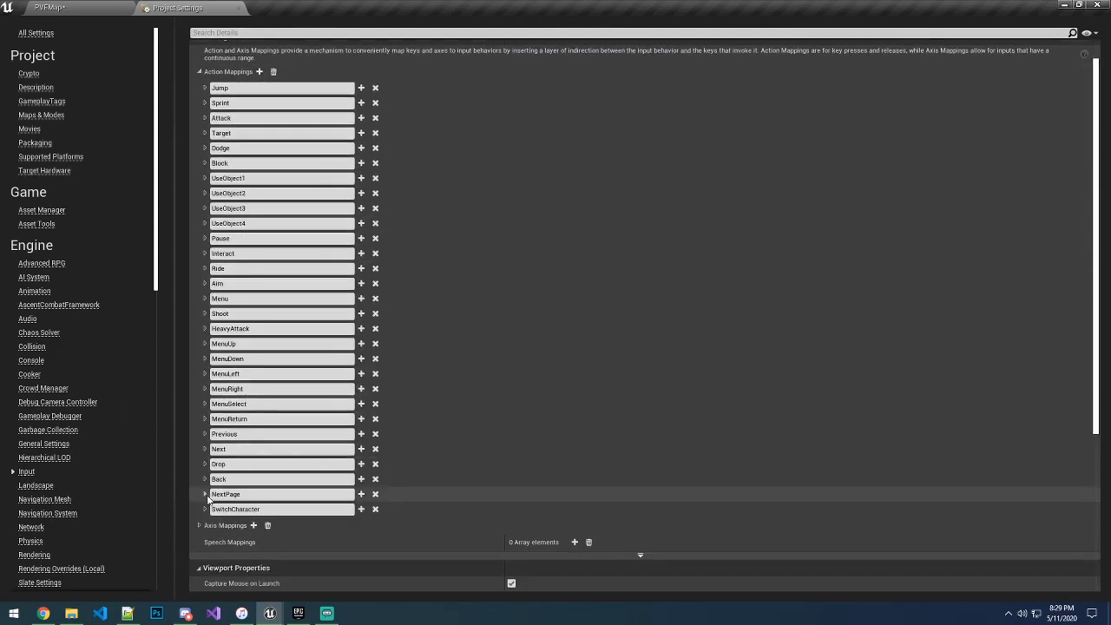
click(200, 526)
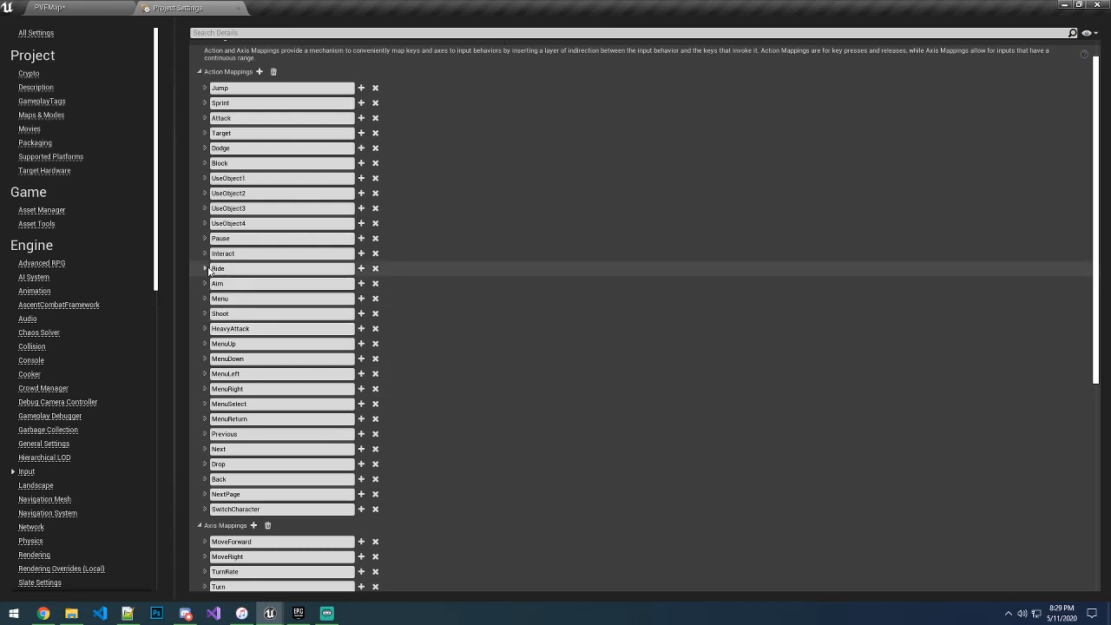
click(205, 134)
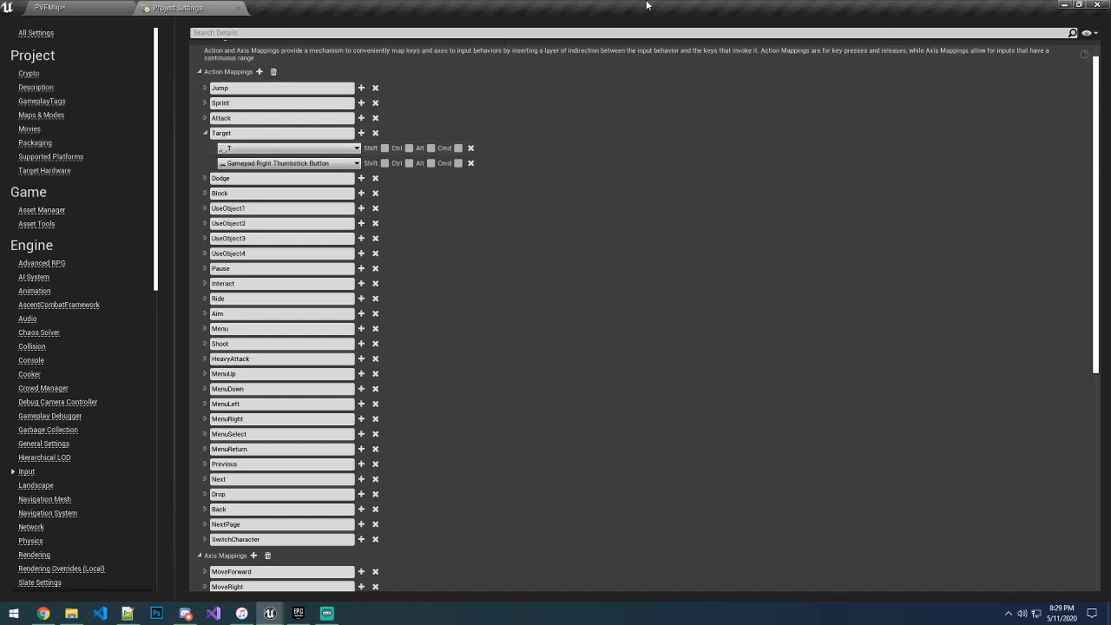
- Play-test PVEMap again, switching target lock on the spider on and off while moving, and stop the session
click(48, 7)
click(669, 43)
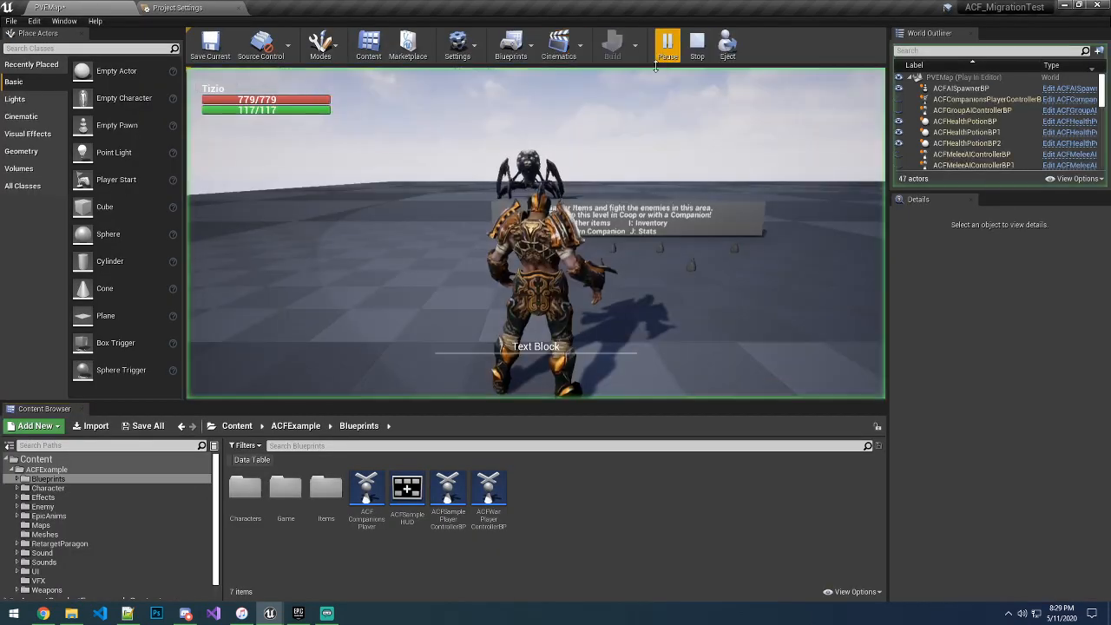
click(678, 221)
key(w)
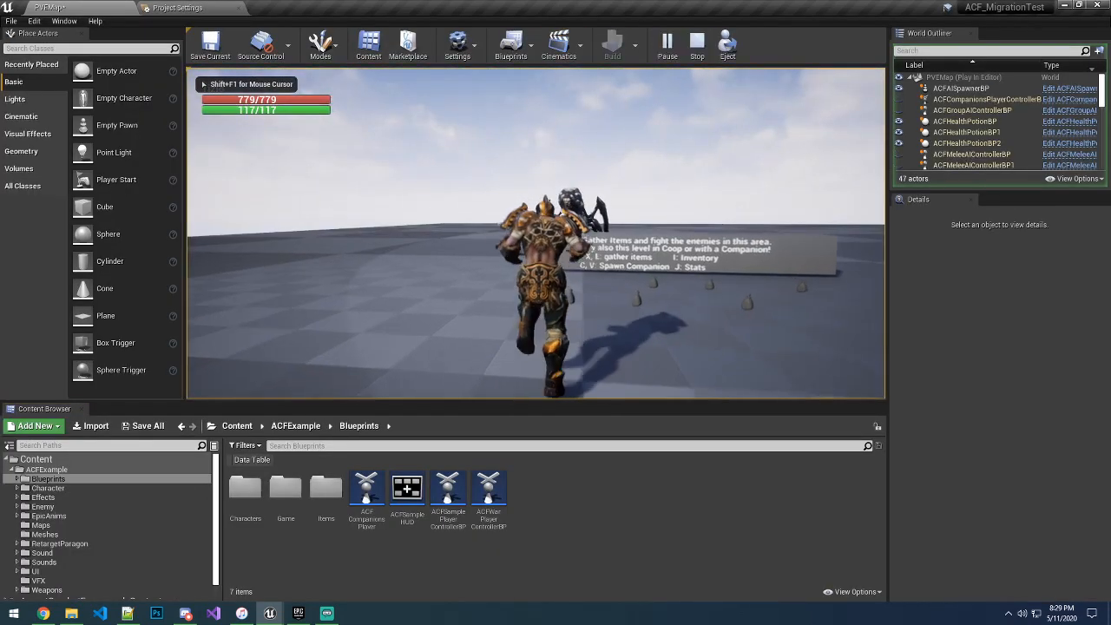
key(t)
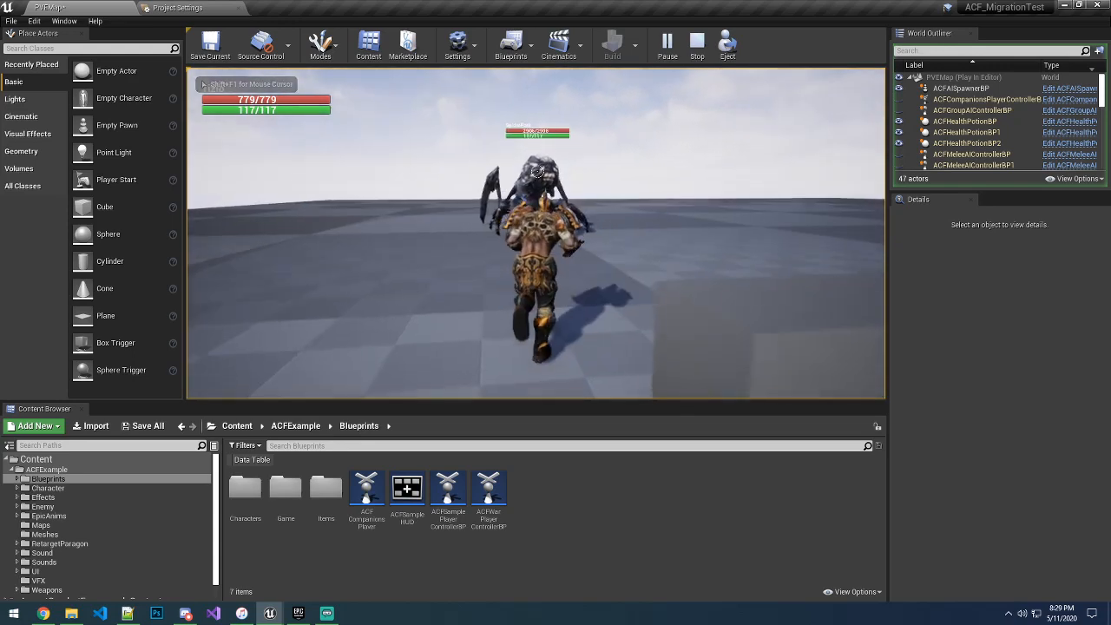
key(d)
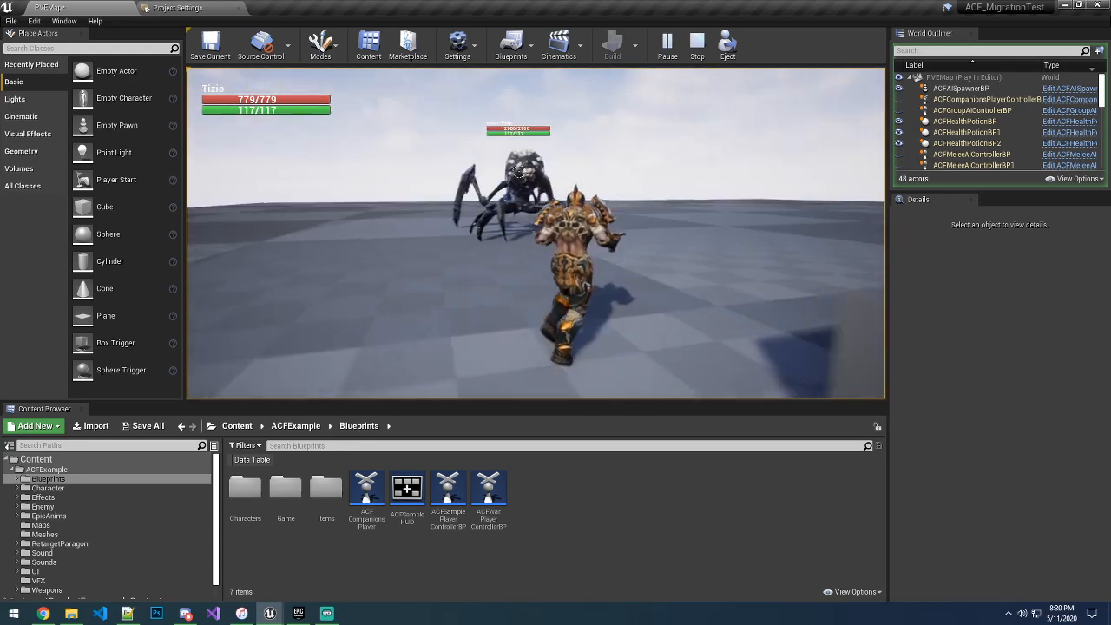
key(t)
key(w)
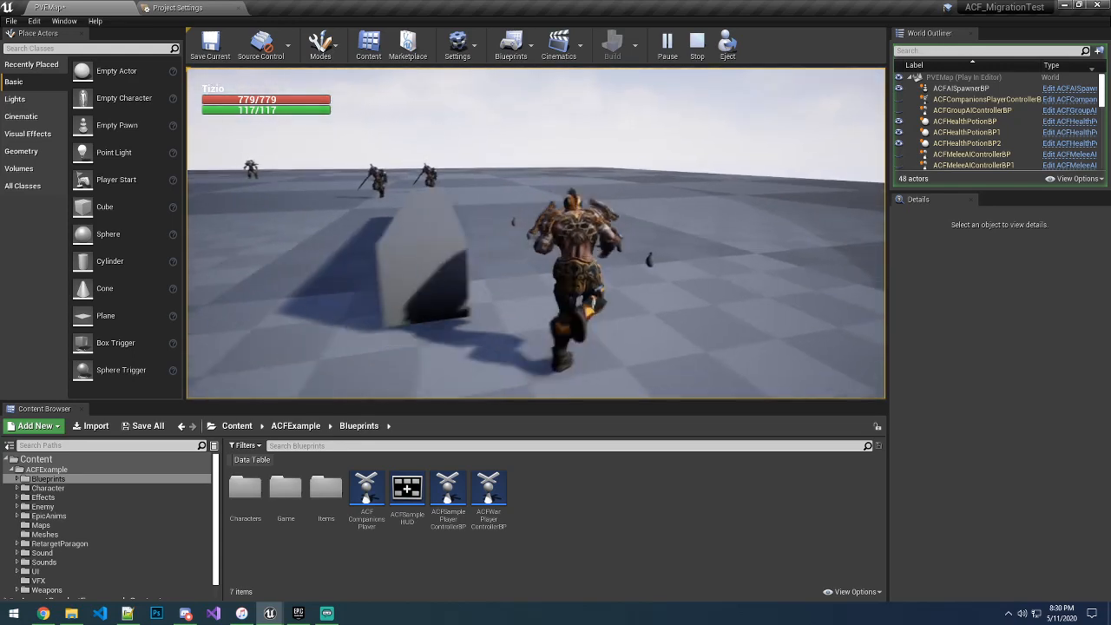
key(shift+F1)
key(Escape)
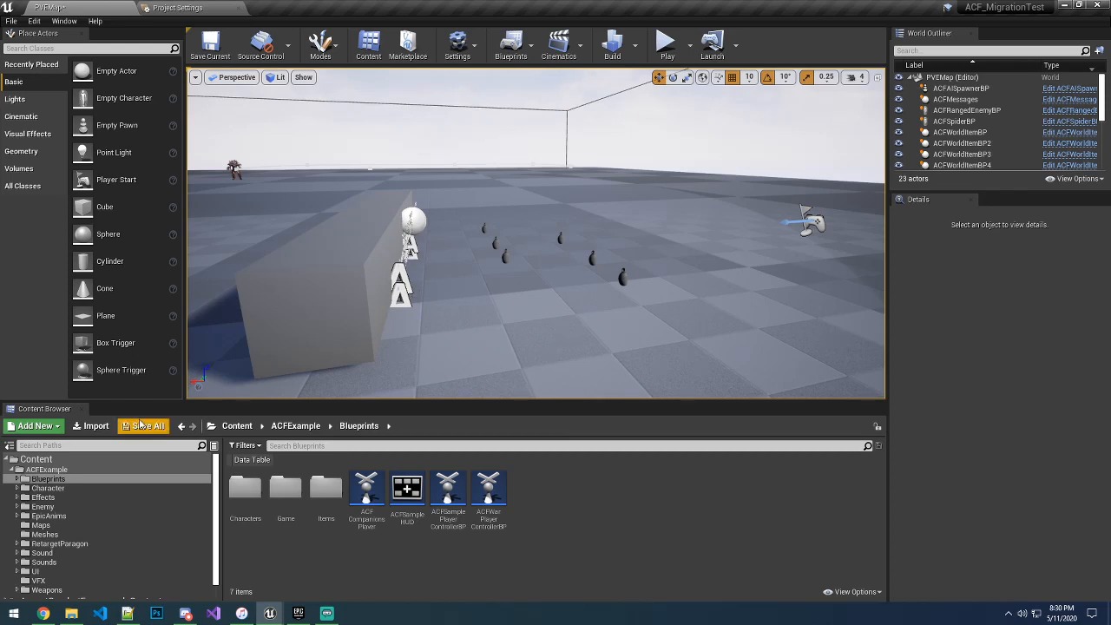
- Close the editor, saving PVEMap and PVEMap_BuiltData, and reopen the ACF_MigrationTest project from the Epic Games Launcher
click(1098, 5)
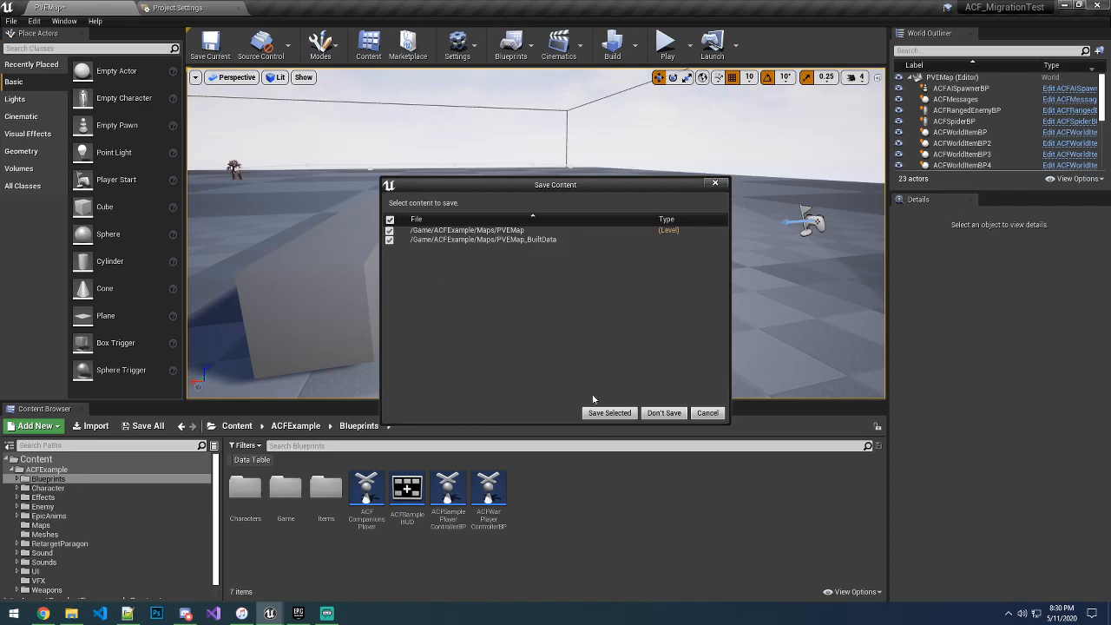
click(607, 412)
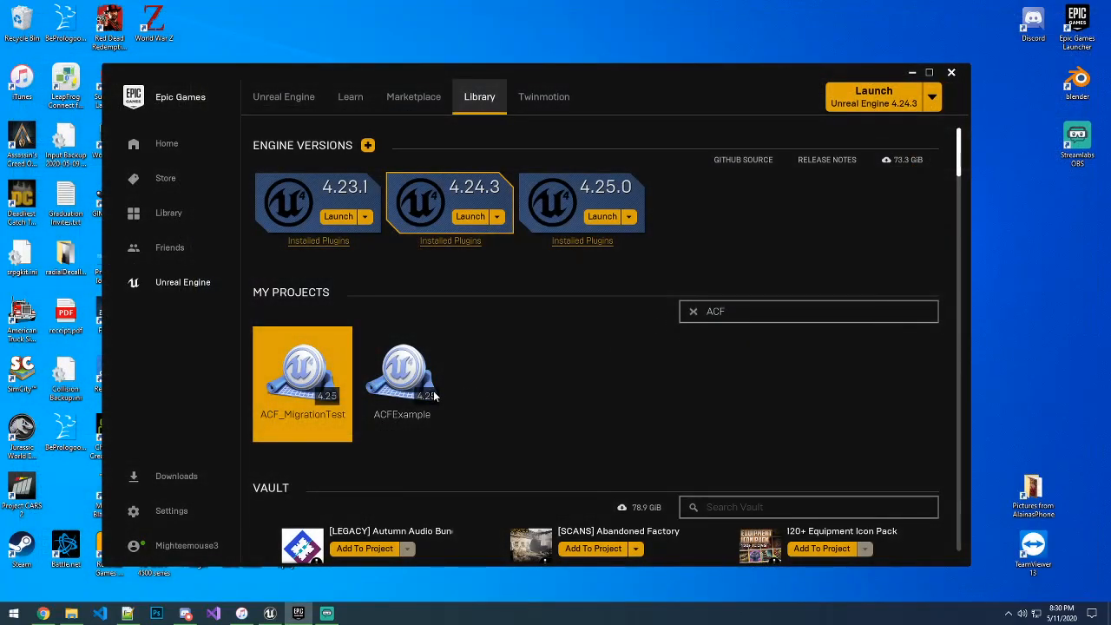
double_click(292, 390)
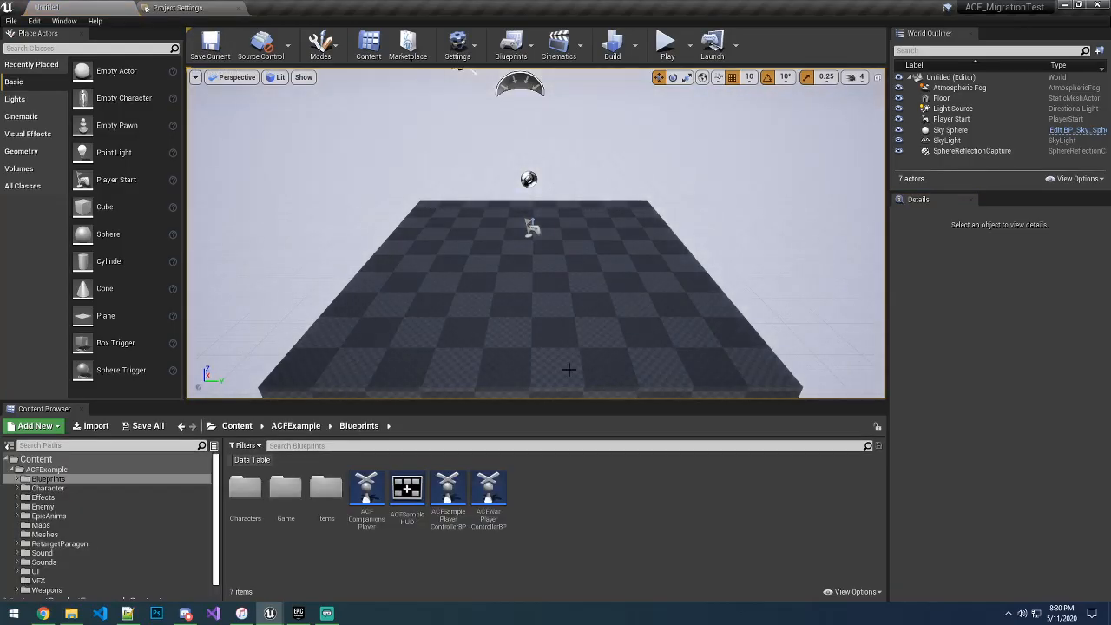
- Open the saved PVEMap level from the ACFExample Maps folder in the reopened project
click(59, 526)
double_click(245, 490)
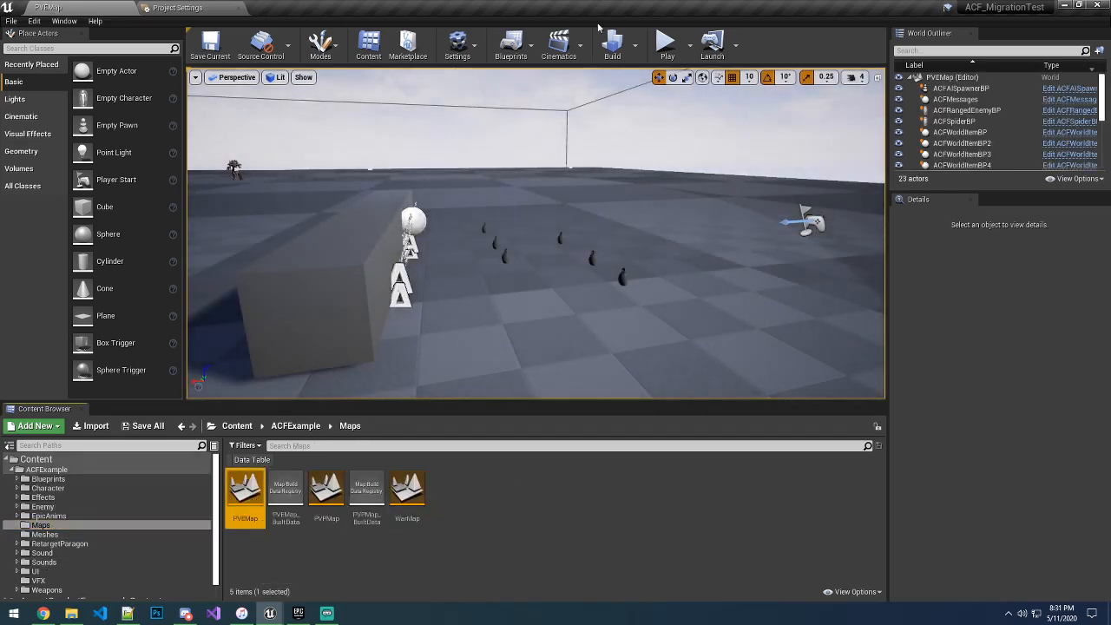
- Play-test the reopened PVEMap, gathering the bow and sword and fighting the spider, and stop the session
click(667, 43)
click(671, 162)
key(d)
key(w)
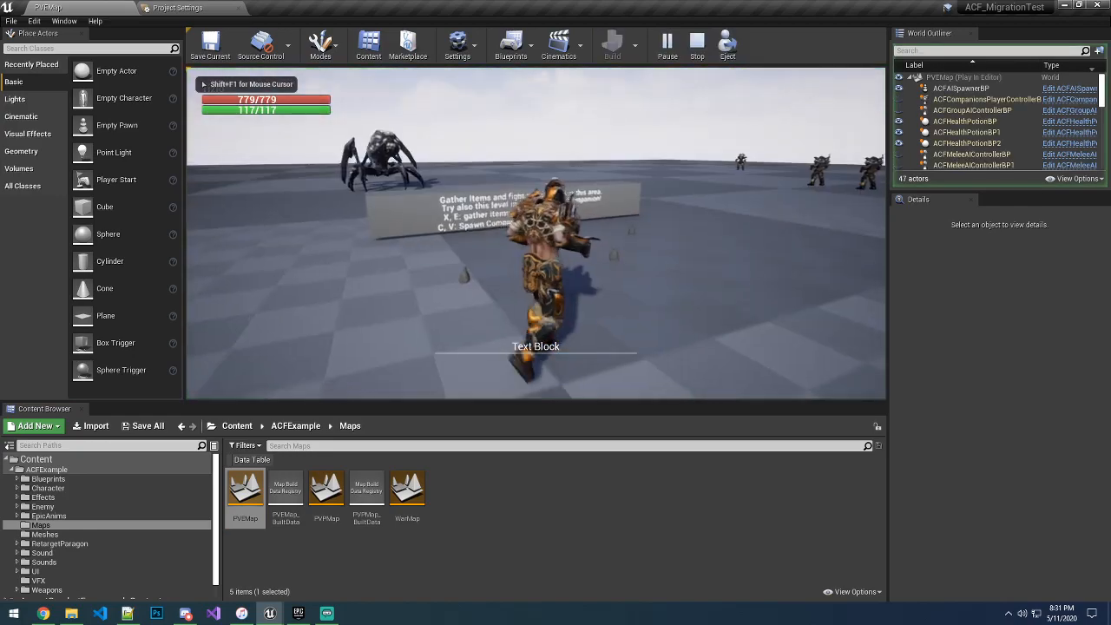
key(d)
key(e)
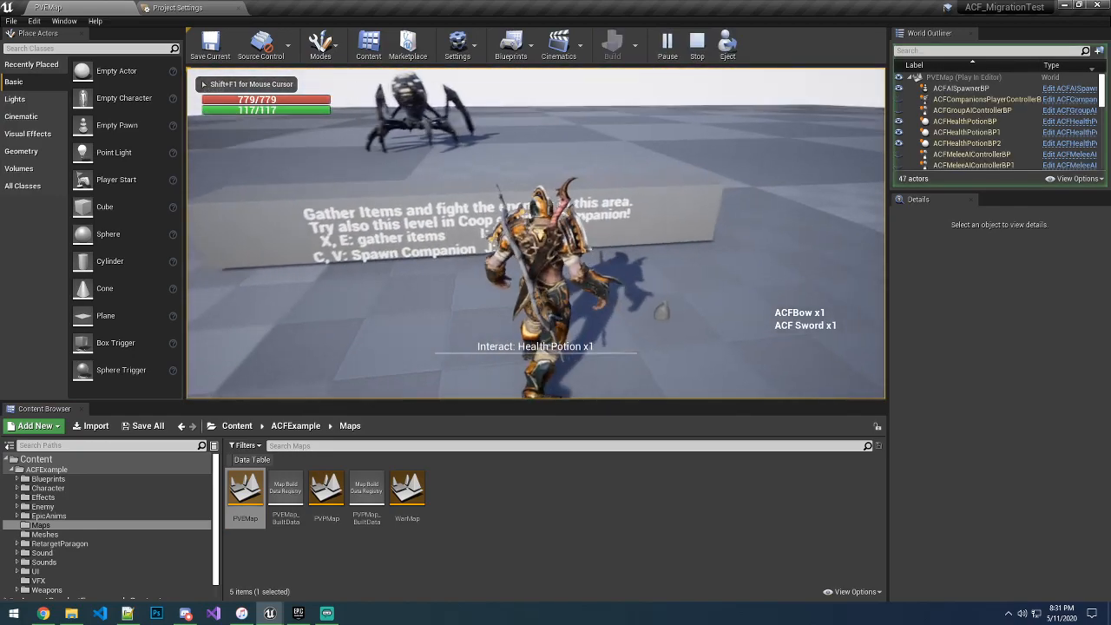
key(a)
key(w)
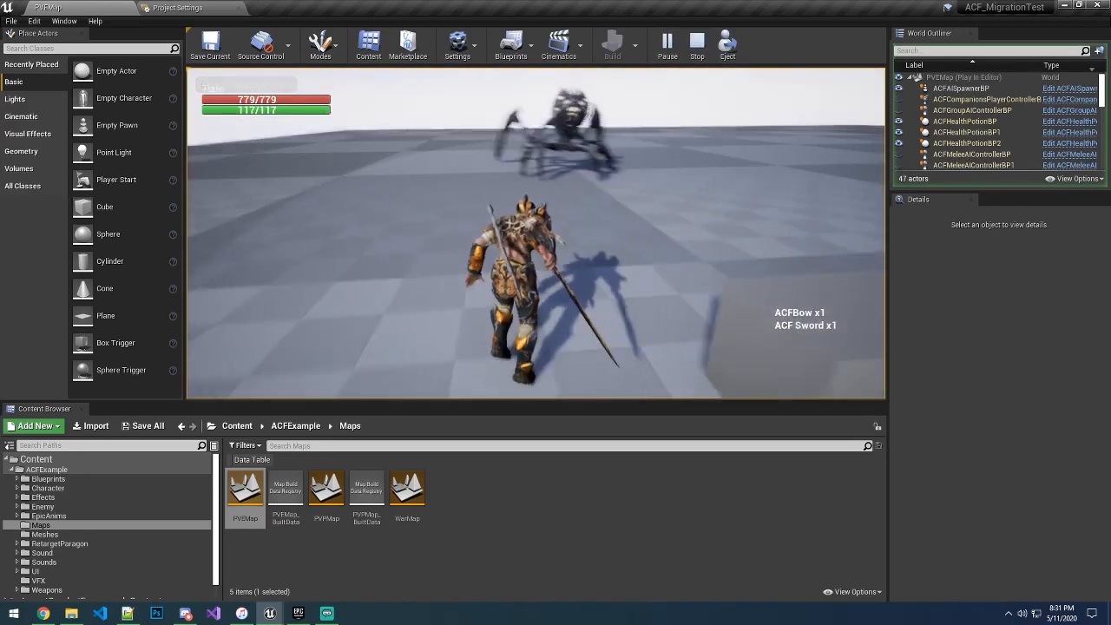
key(w)
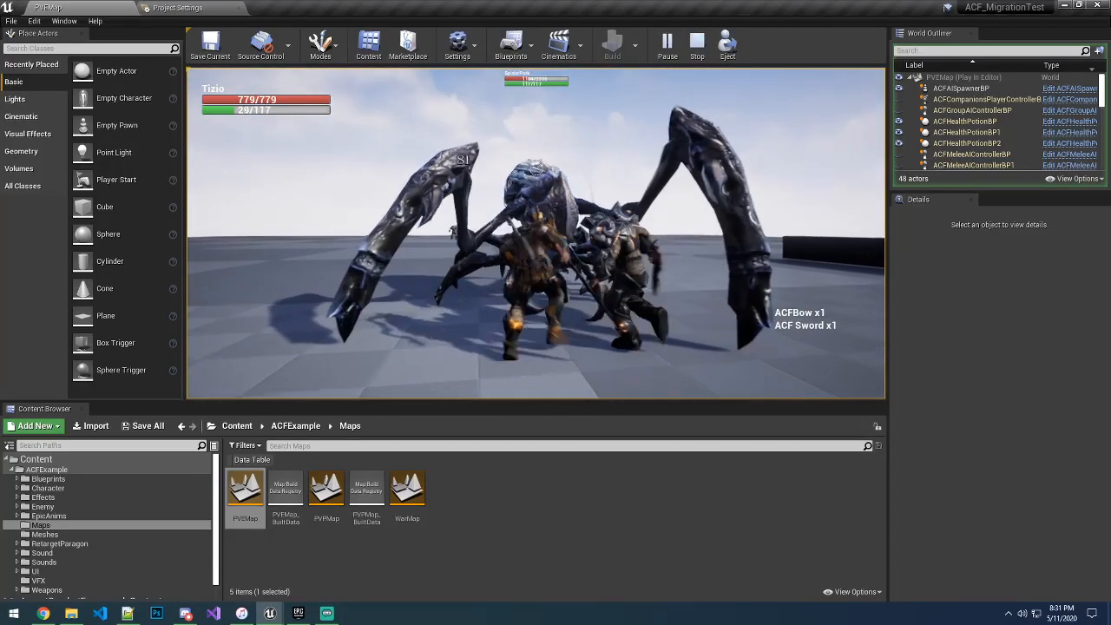
key(Escape)
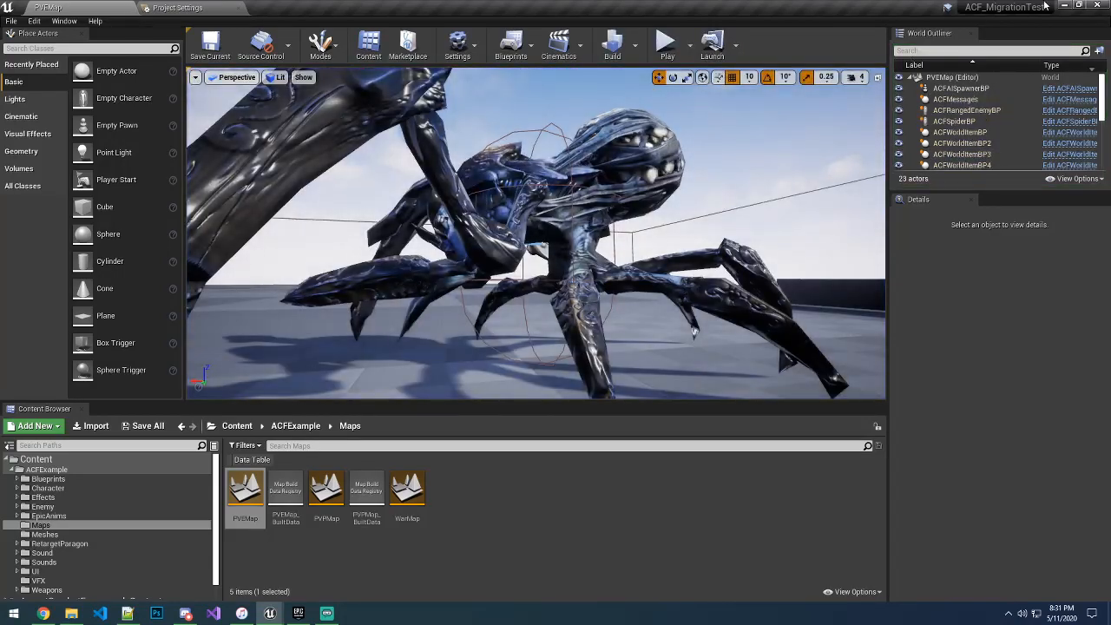